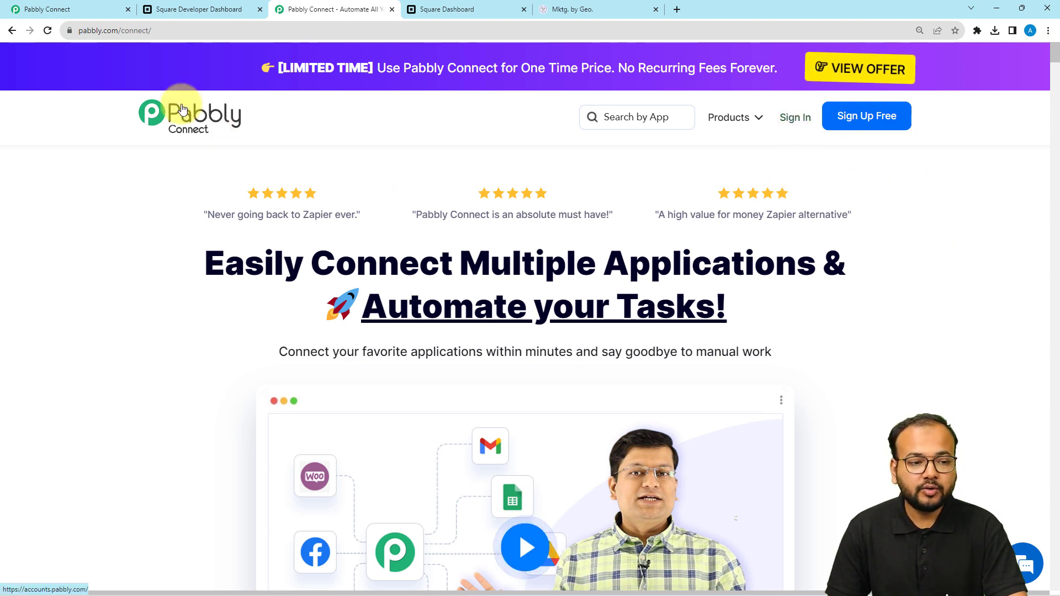
Step: Create a workflow named "Create Square Customer from GoHighLevel Appointment" from the Pabbly Connect dashboard
{"action": "left_click", "coordinate": [28, 10]}
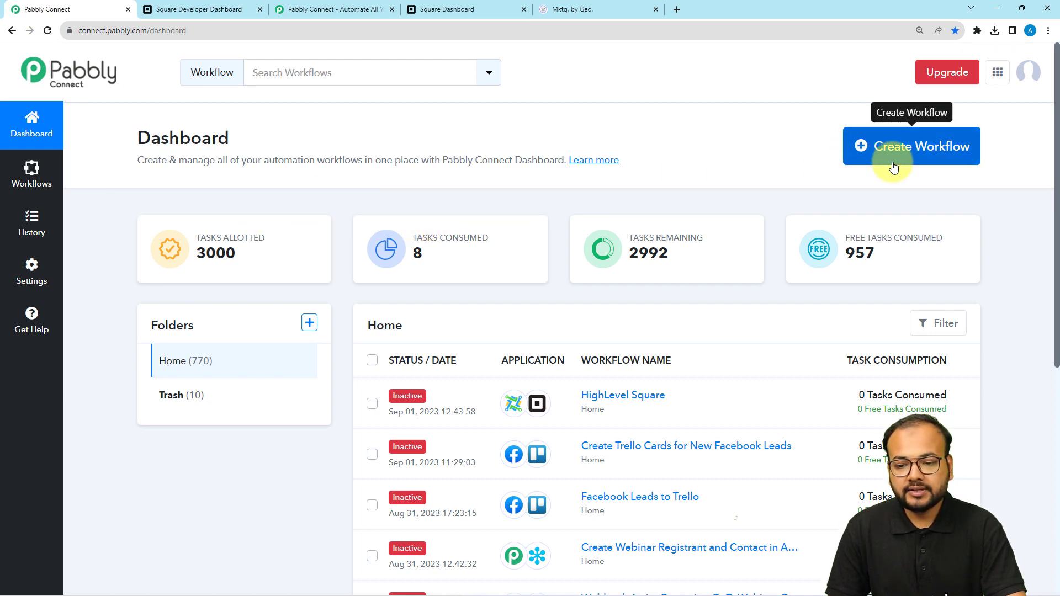
{"action": "left_click", "coordinate": [914, 148]}
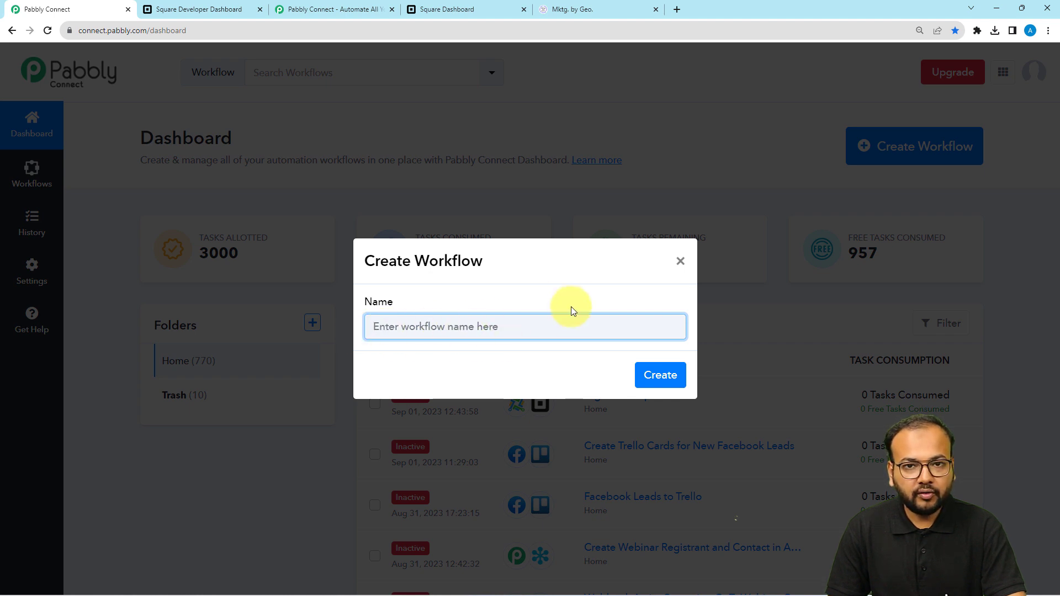
{"action": "type", "text": "Create Square Customer from GoHighLevel Appointment"}
{"action": "left_click", "coordinate": [490, 381]}
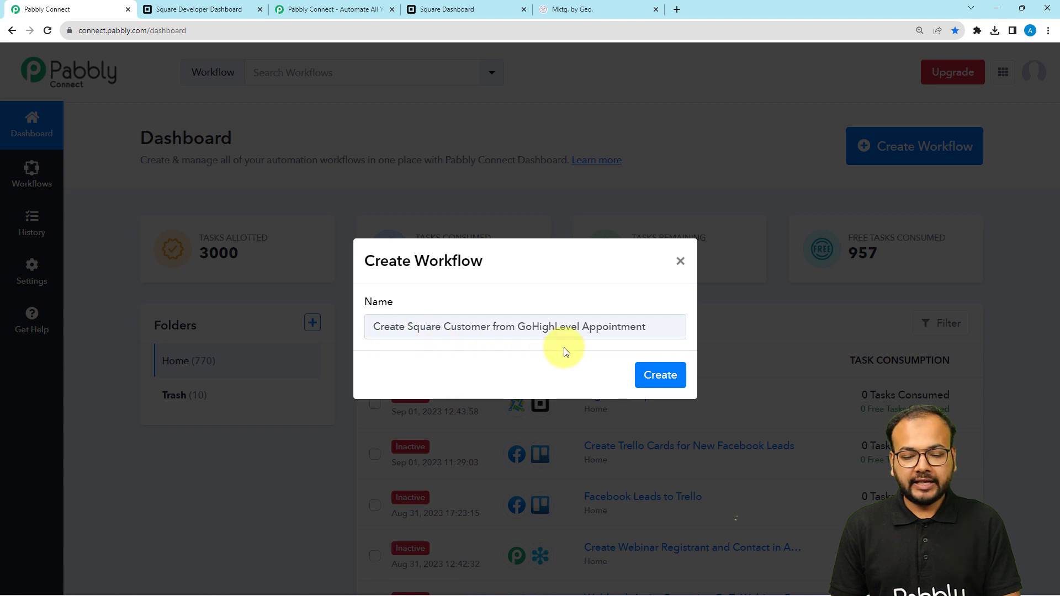
{"action": "left_click", "coordinate": [646, 375]}
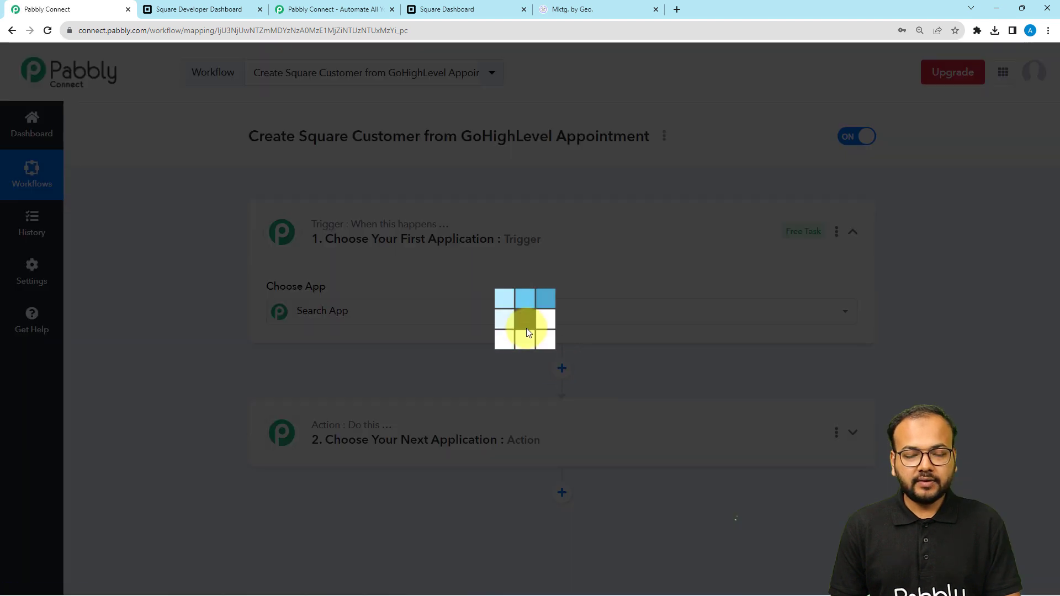
{"action": "left_click", "coordinate": [526, 326]}
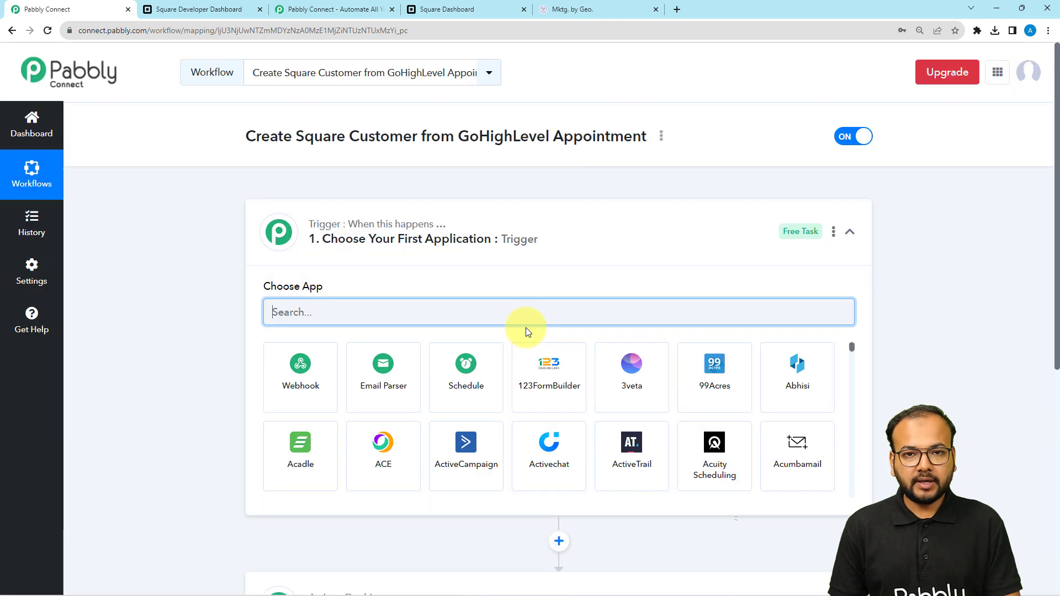
{"action": "left_click", "coordinate": [288, 241]}
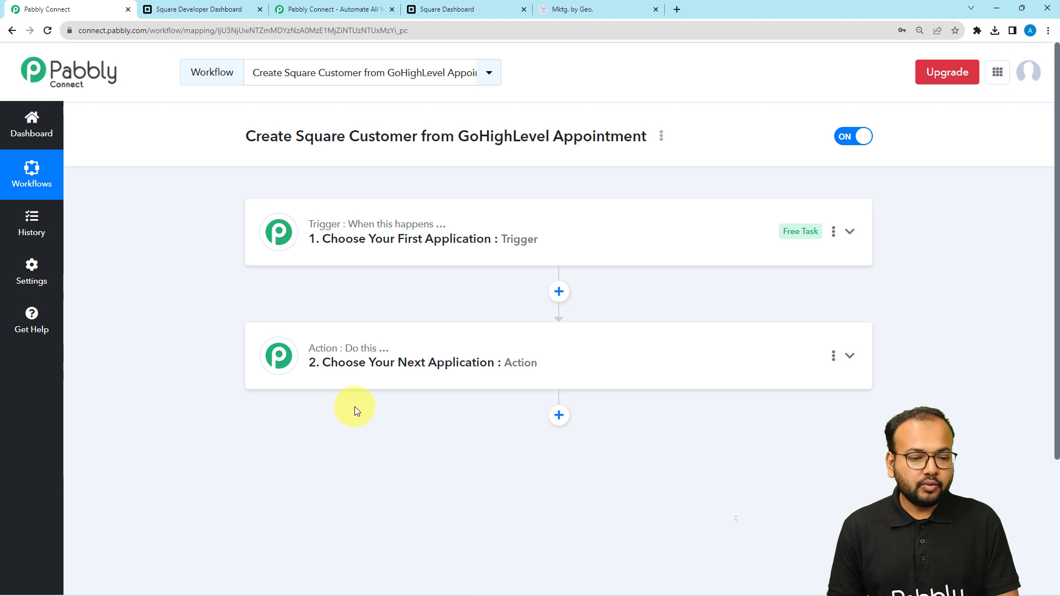
{"action": "left_click_drag", "start_coordinate": [296, 137], "coordinate": [339, 132]}
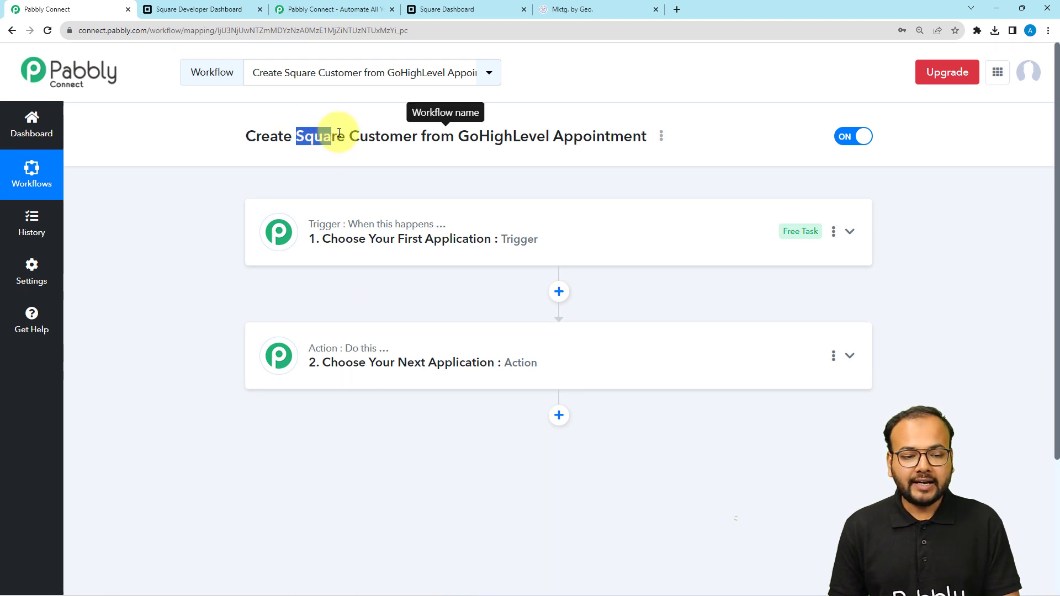
Step: Search the trigger's app list for "lead" and choose LeadConnector V2 as the trigger application
{"action": "left_click", "coordinate": [360, 250]}
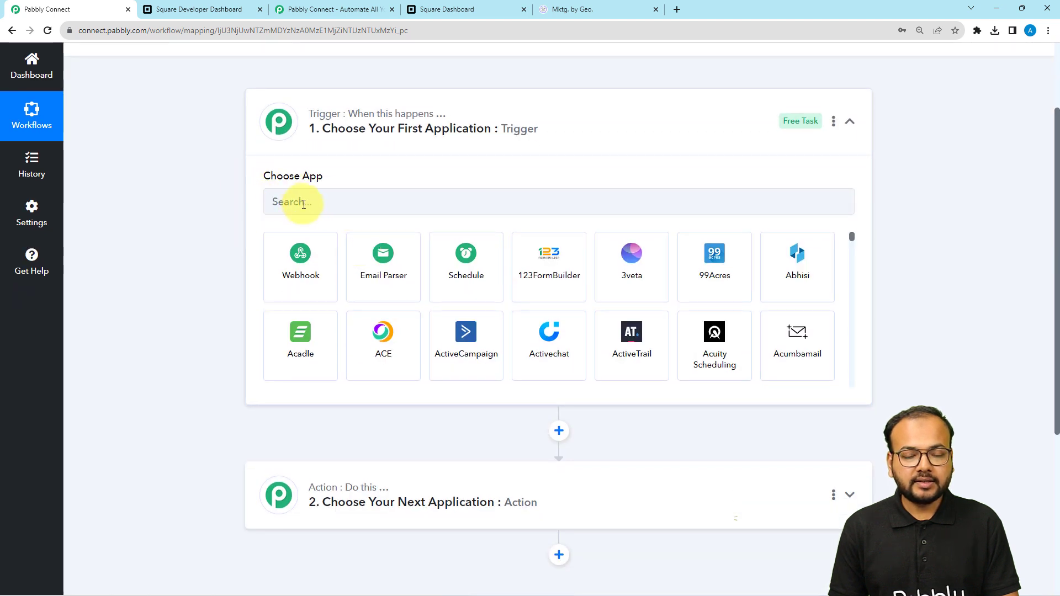
{"action": "scroll", "coordinate": [323, 207], "scroll_direction": "up", "scroll_amount": 2}
{"action": "scroll", "coordinate": [326, 213], "scroll_direction": "down", "scroll_amount": 1}
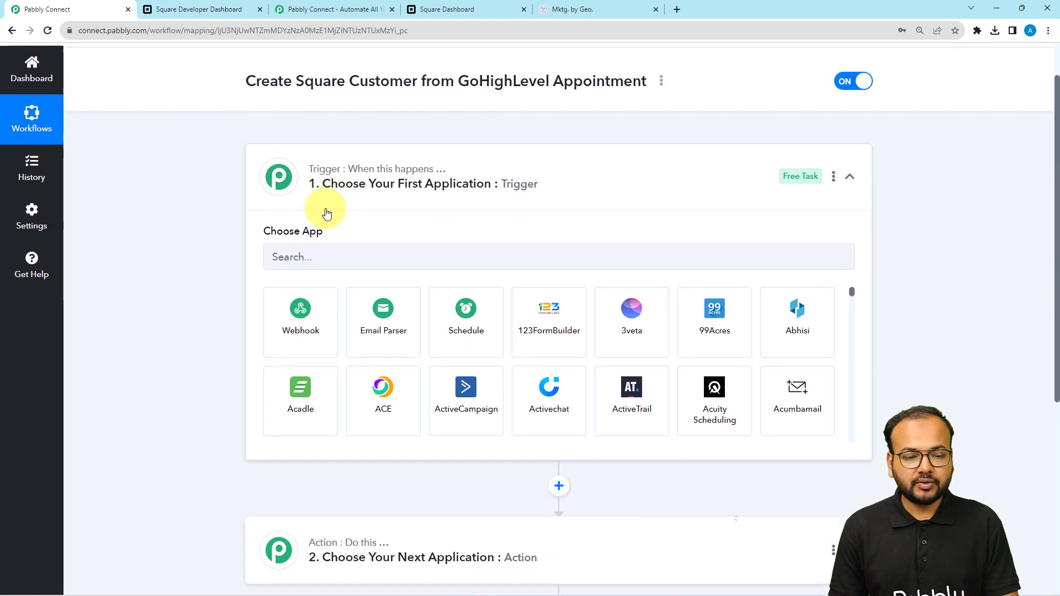
{"action": "left_click", "coordinate": [321, 266]}
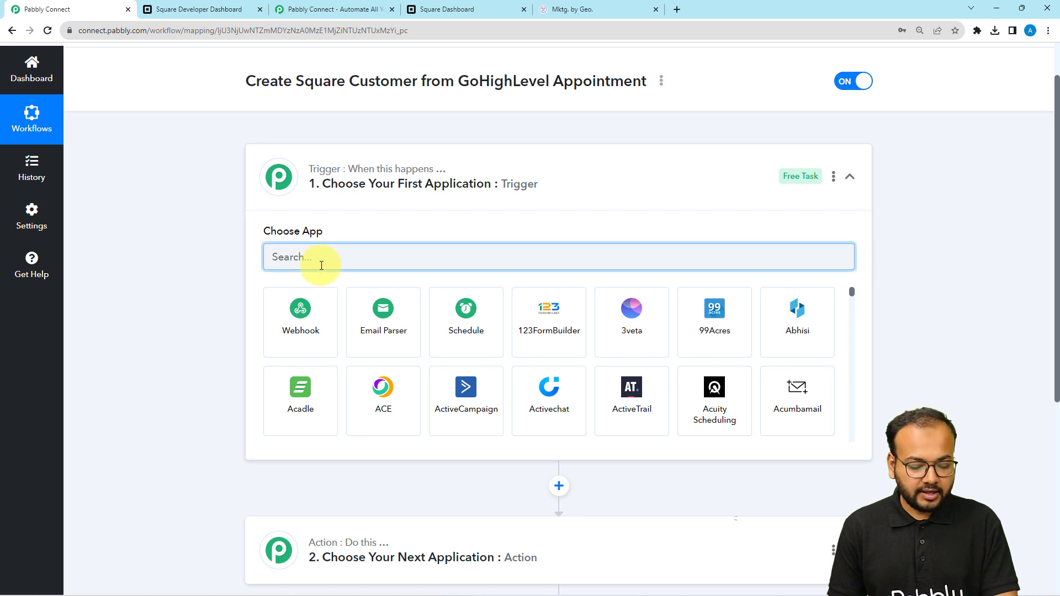
{"action": "type", "text": "hi"}
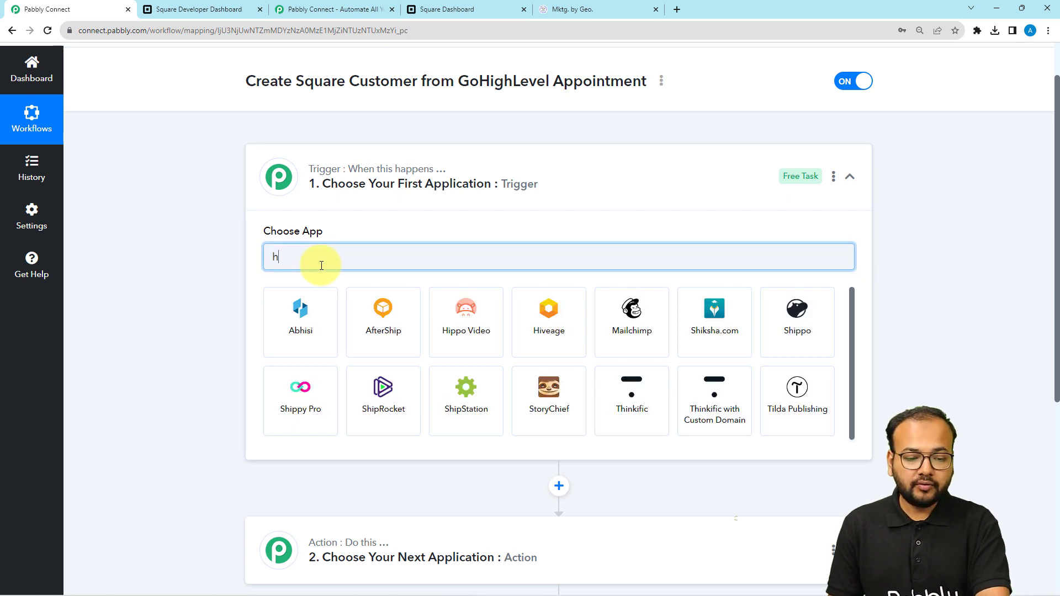
{"action": "key", "text": "BackSpace"}
{"action": "type", "text": "lead"}
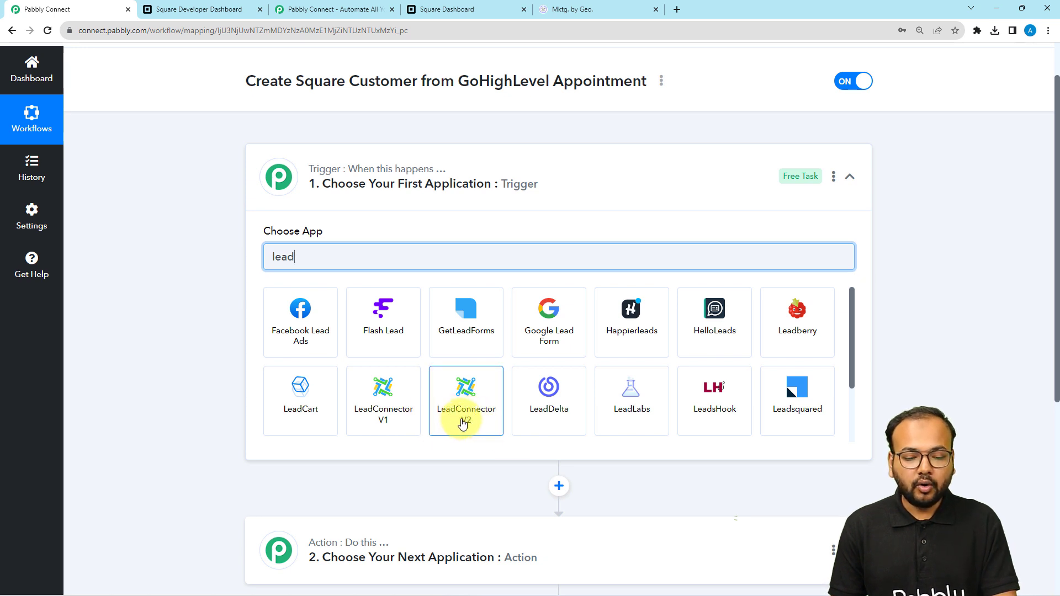
{"action": "left_click", "coordinate": [474, 420]}
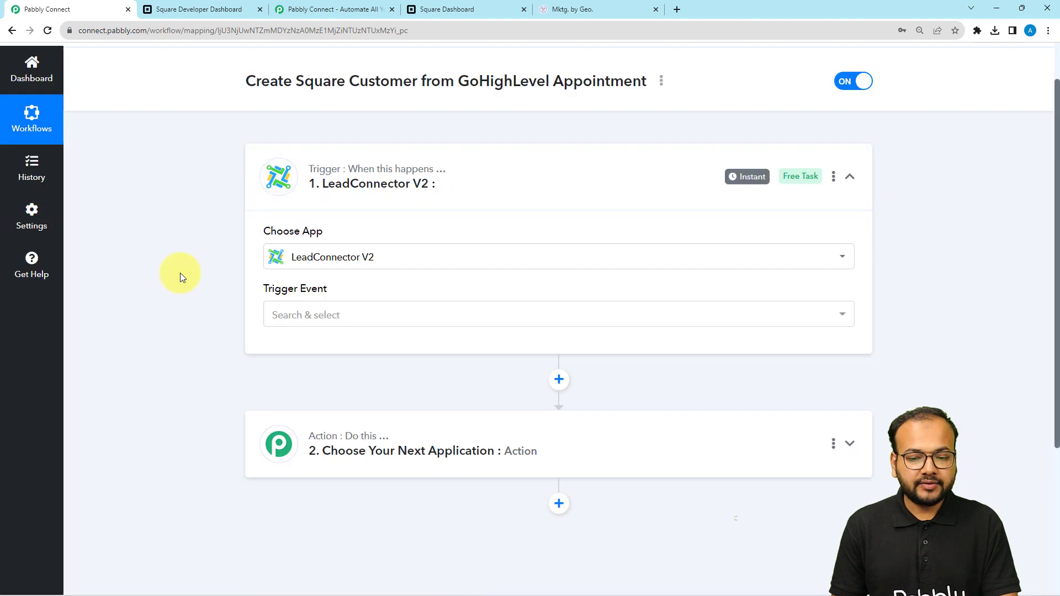
Step: Set the LeadConnector V2 trigger event to Form Submitted
{"action": "scroll", "coordinate": [315, 267], "scroll_direction": "down", "scroll_amount": 2}
{"action": "left_click", "coordinate": [333, 214]}
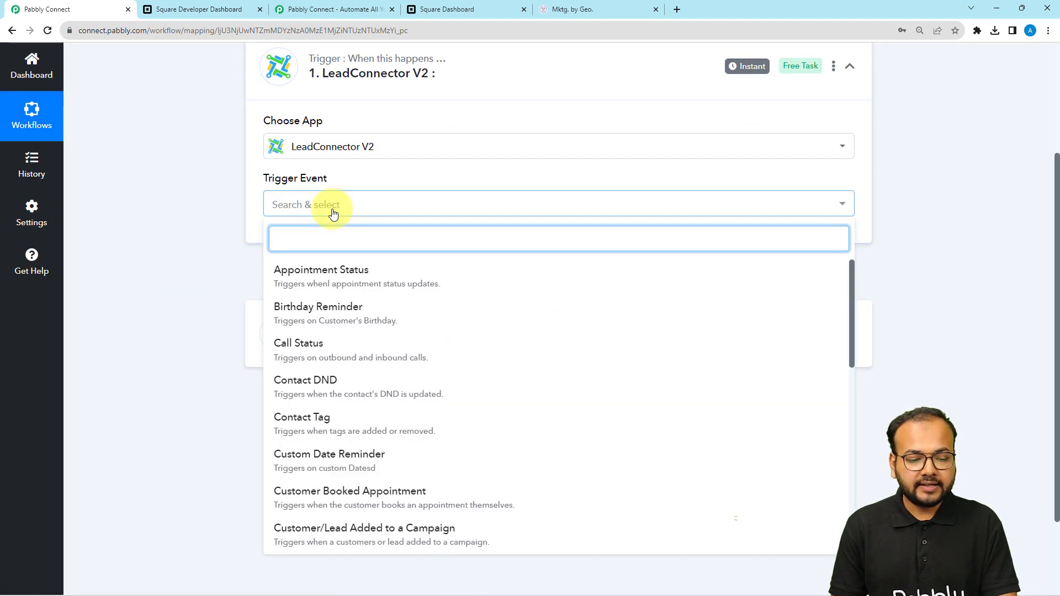
{"action": "scroll", "coordinate": [336, 334], "scroll_direction": "down", "scroll_amount": 5}
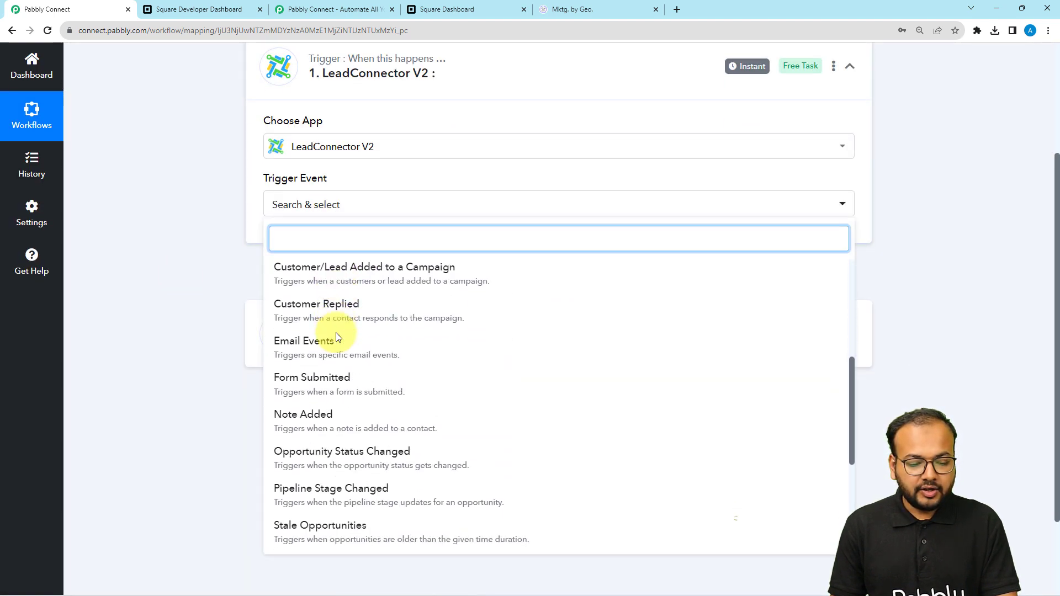
{"action": "scroll", "coordinate": [336, 332], "scroll_direction": "down", "scroll_amount": 1}
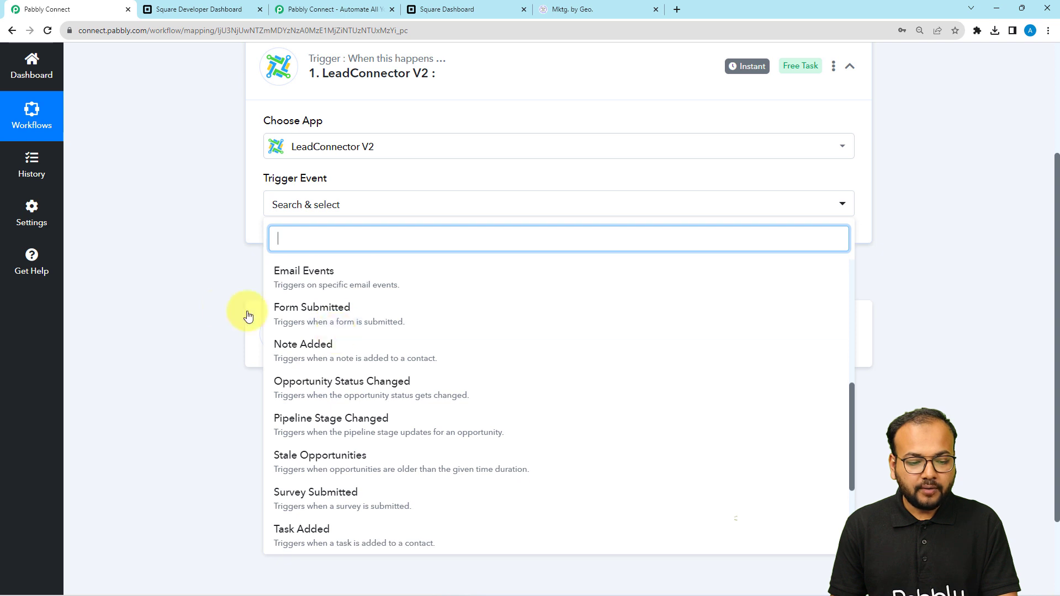
{"action": "left_click", "coordinate": [336, 315]}
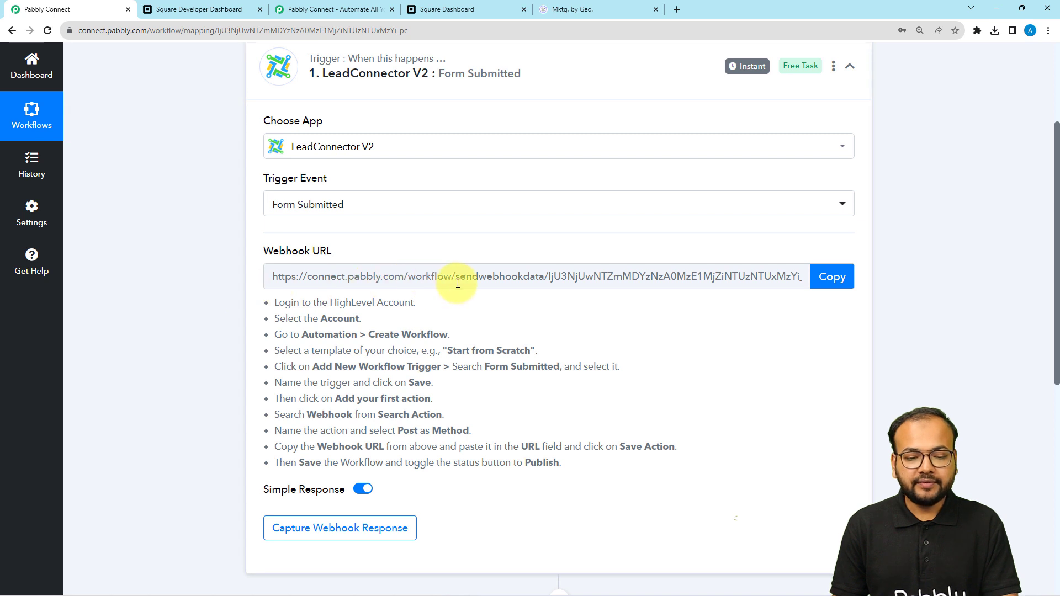
{"action": "scroll", "coordinate": [275, 265], "scroll_direction": "down", "scroll_amount": 1}
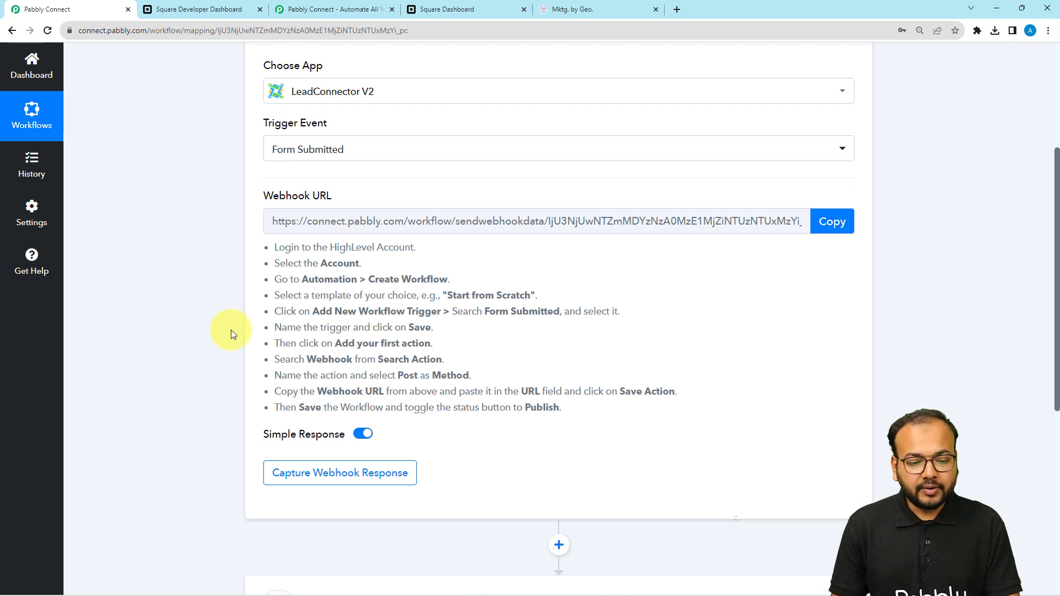
{"action": "left_click_drag", "start_coordinate": [276, 248], "coordinate": [562, 407]}
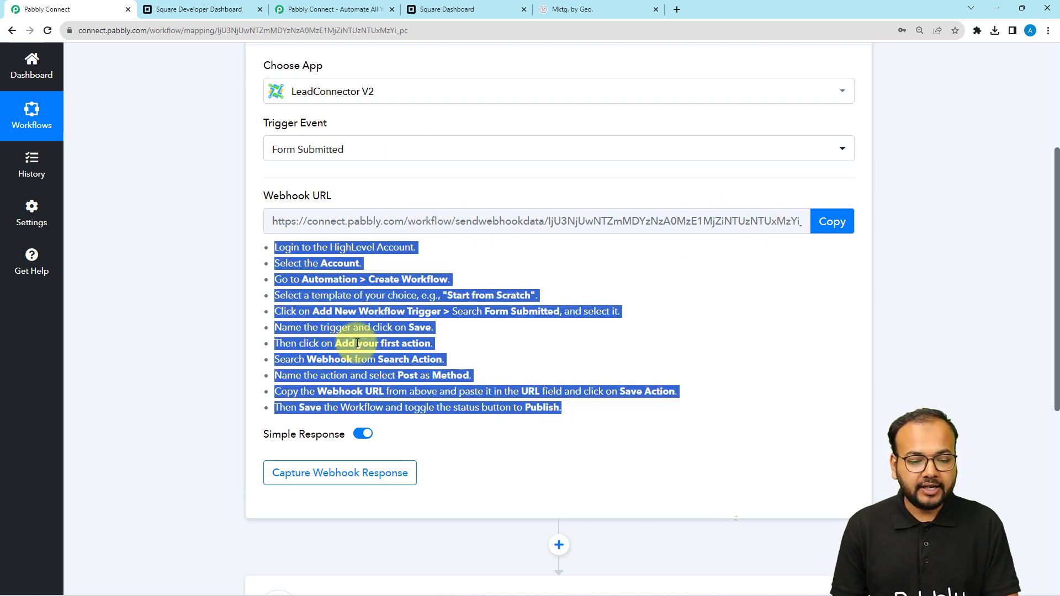
{"action": "scroll", "coordinate": [211, 319], "scroll_direction": "down", "scroll_amount": 2}
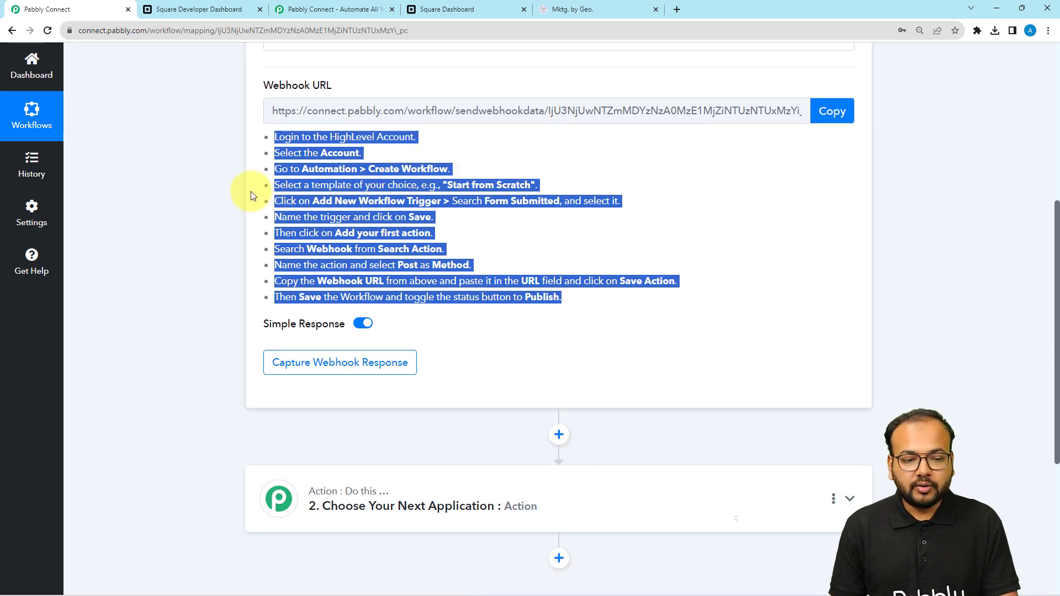
Step: Switch to the HighLevel account and create a new automation workflow from scratch
{"action": "left_click", "coordinate": [580, 8]}
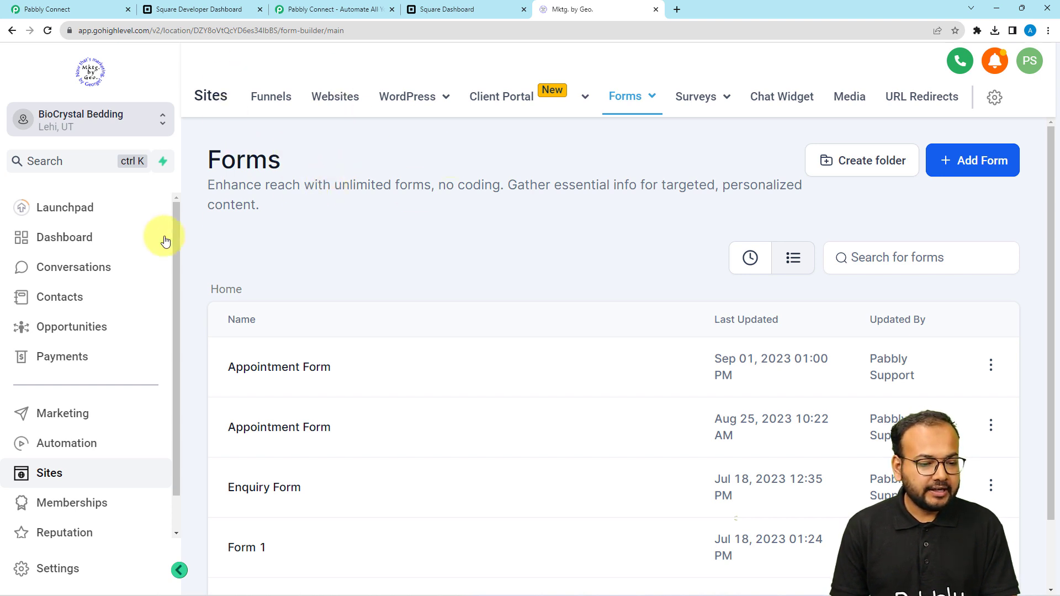
{"action": "scroll", "coordinate": [83, 425], "scroll_direction": "down", "scroll_amount": 1}
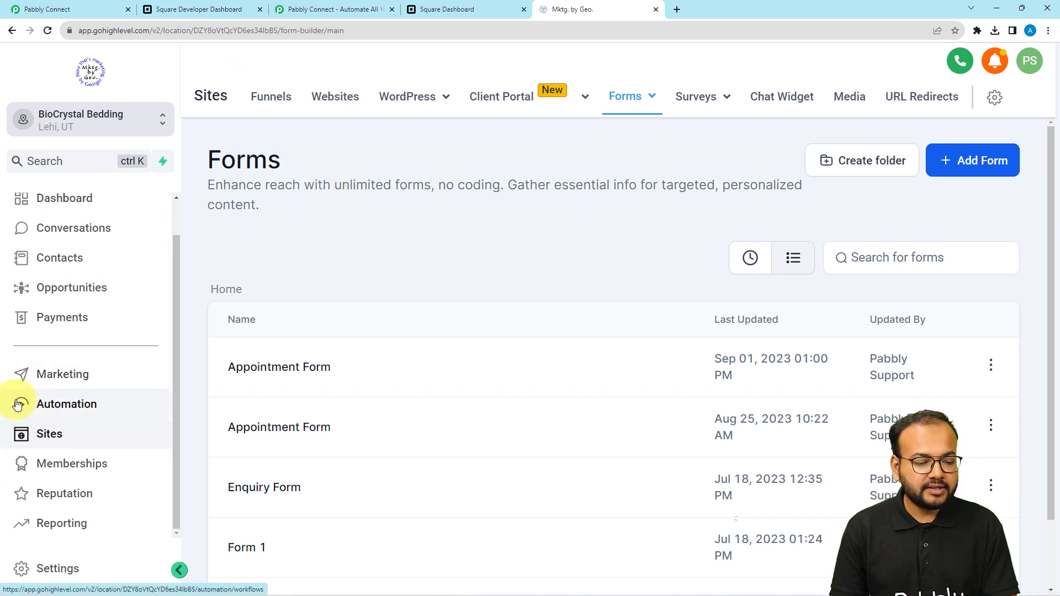
{"action": "left_click", "coordinate": [62, 413]}
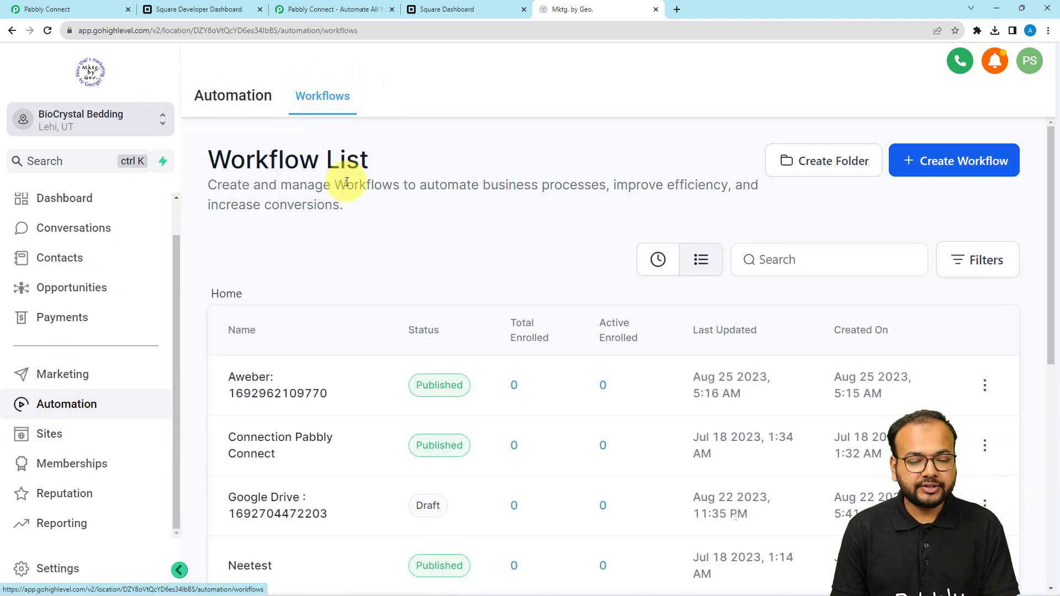
{"action": "left_click", "coordinate": [973, 175]}
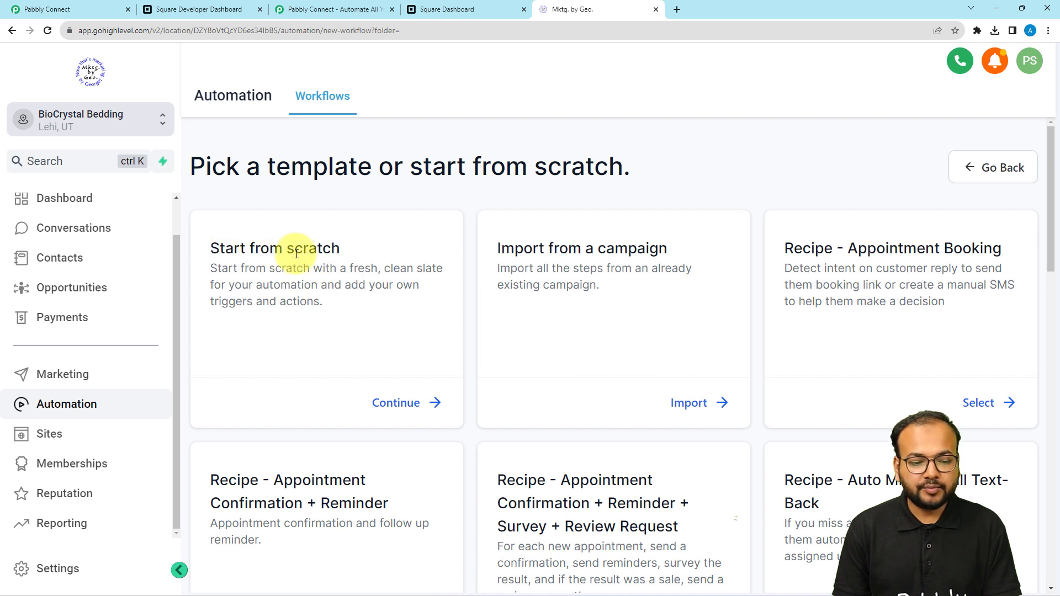
{"action": "left_click", "coordinate": [408, 404]}
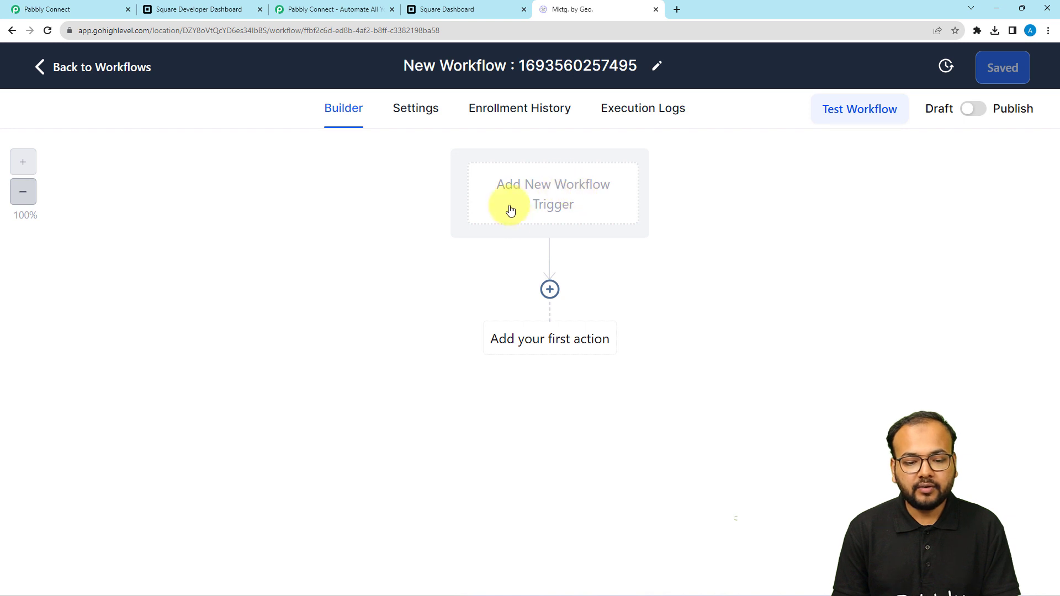
Step: Add a Form Submitted trigger to the new HighLevel workflow, keep its default name, and save the trigger
{"action": "left_click", "coordinate": [575, 207]}
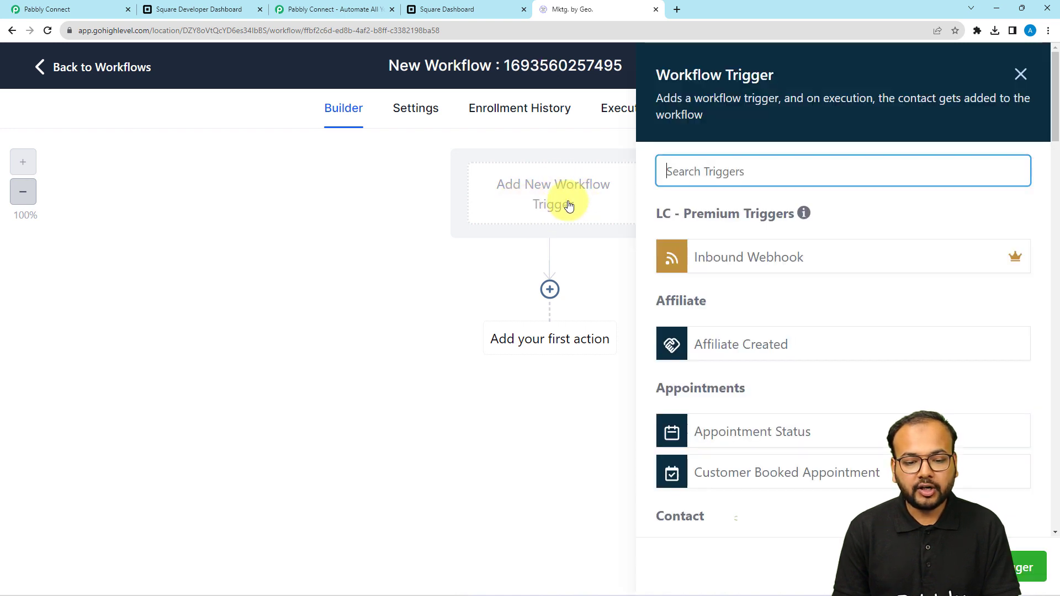
{"action": "scroll", "coordinate": [793, 349], "scroll_direction": "down", "scroll_amount": 5}
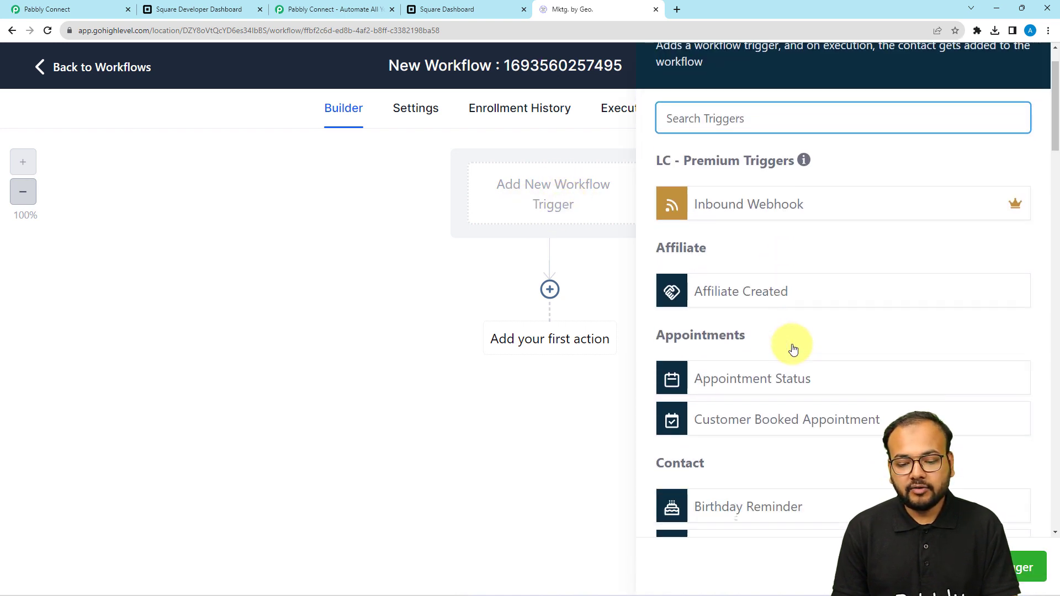
{"action": "scroll", "coordinate": [793, 349], "scroll_direction": "down", "scroll_amount": 10}
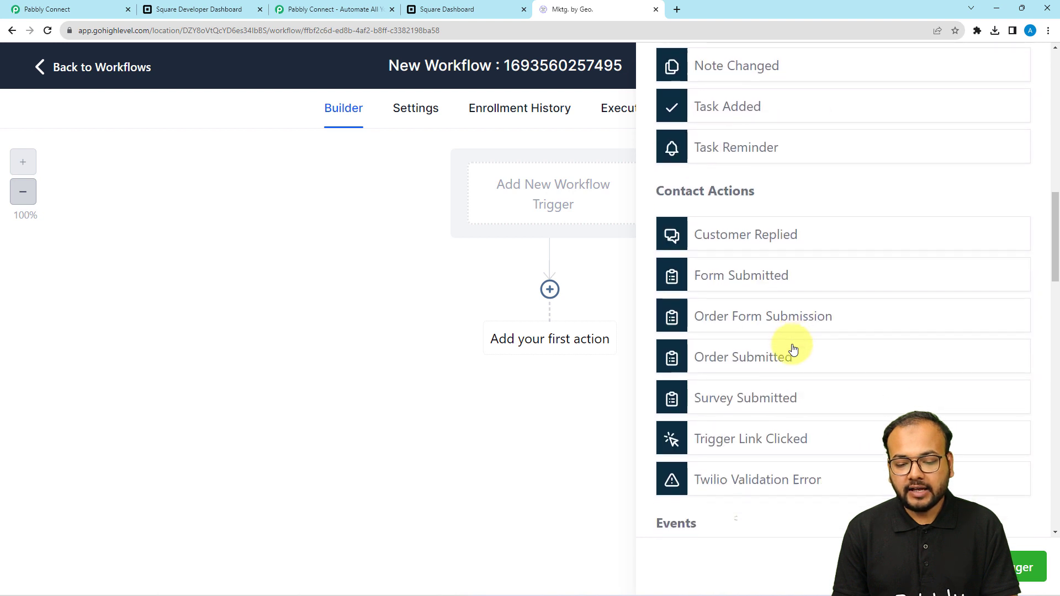
{"action": "scroll", "coordinate": [793, 349], "scroll_direction": "down", "scroll_amount": 10}
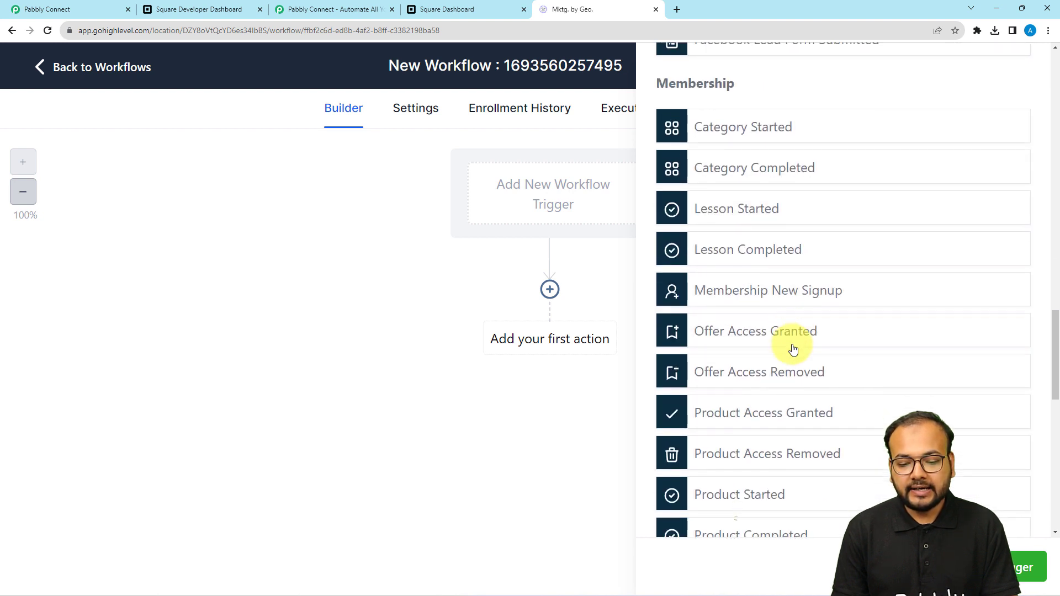
{"action": "scroll", "coordinate": [793, 349], "scroll_direction": "down", "scroll_amount": 7}
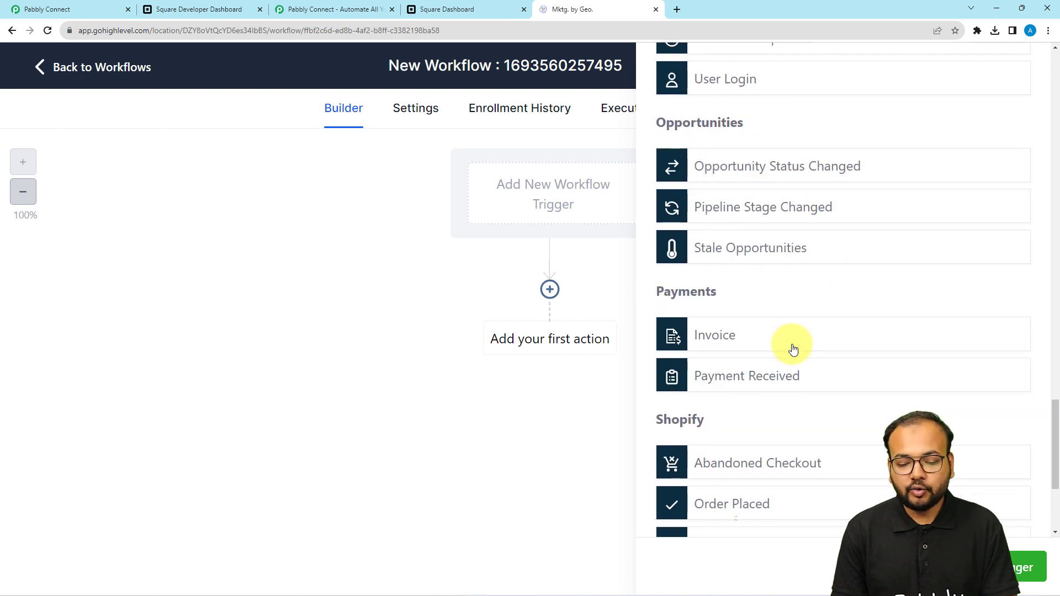
{"action": "scroll", "coordinate": [793, 349], "scroll_direction": "down", "scroll_amount": 2}
{"action": "scroll", "coordinate": [793, 349], "scroll_direction": "up", "scroll_amount": 8}
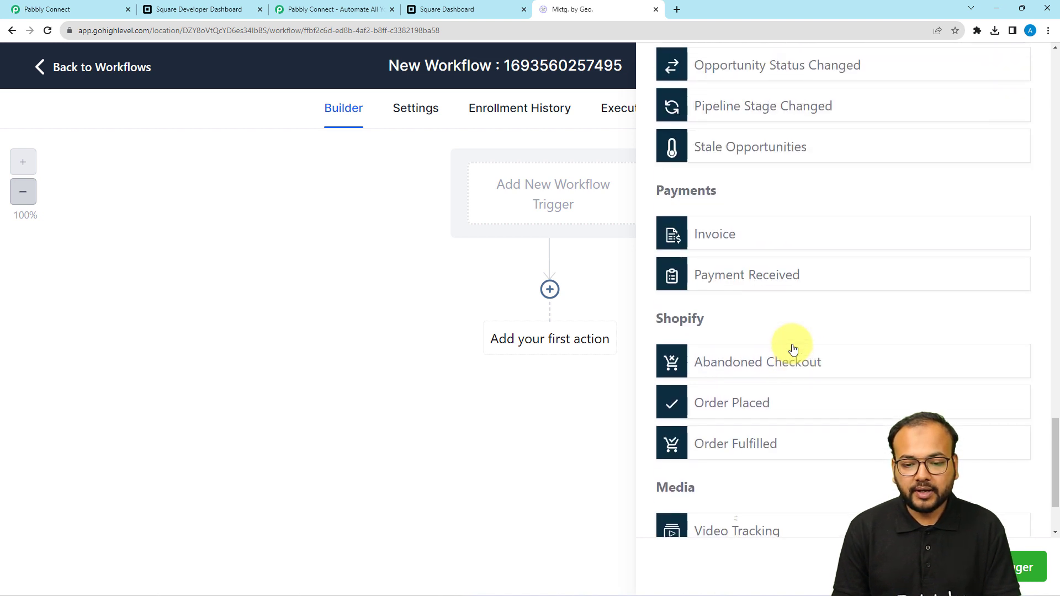
{"action": "scroll", "coordinate": [794, 349], "scroll_direction": "up", "scroll_amount": 7}
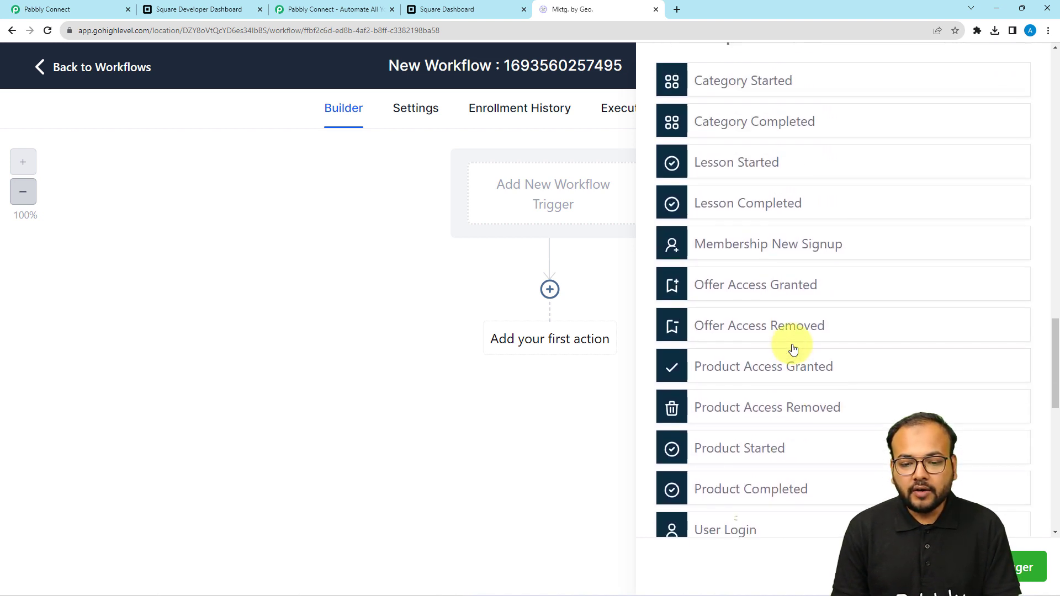
{"action": "scroll", "coordinate": [794, 349], "scroll_direction": "up", "scroll_amount": 4}
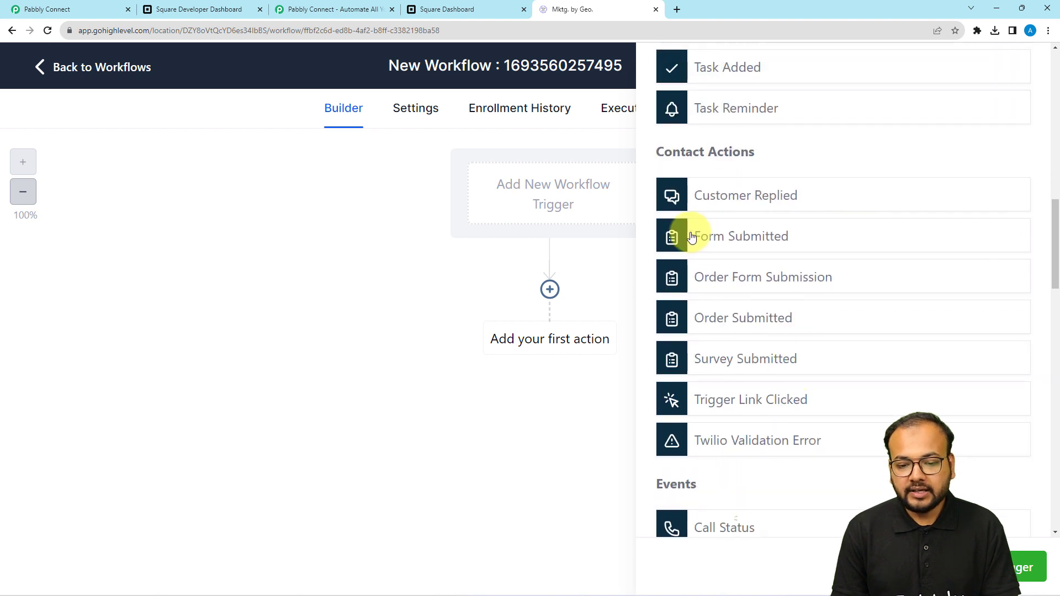
{"action": "left_click", "coordinate": [753, 239]}
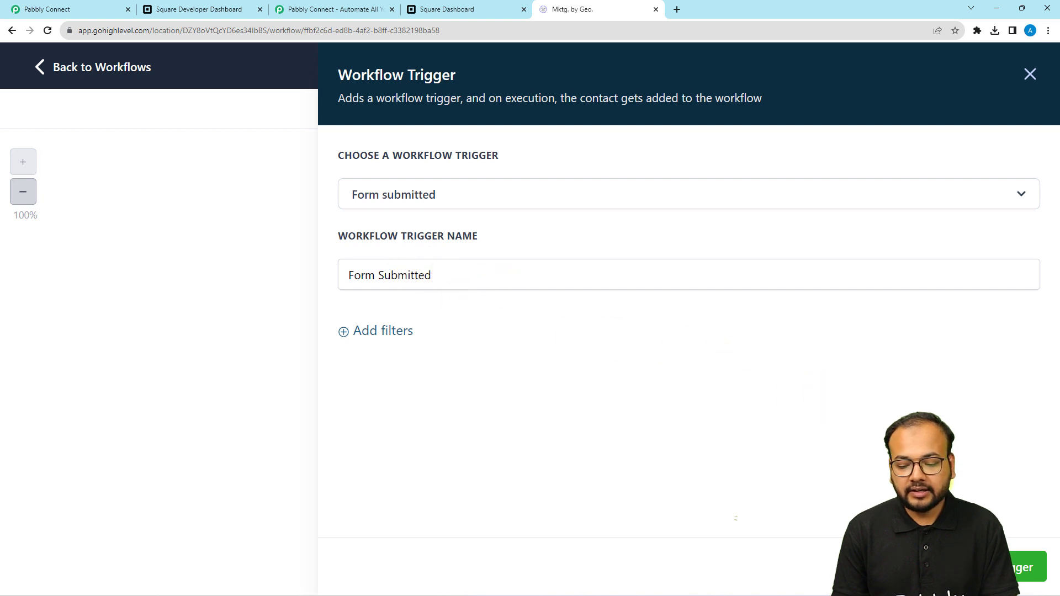
{"action": "left_click", "coordinate": [1029, 568]}
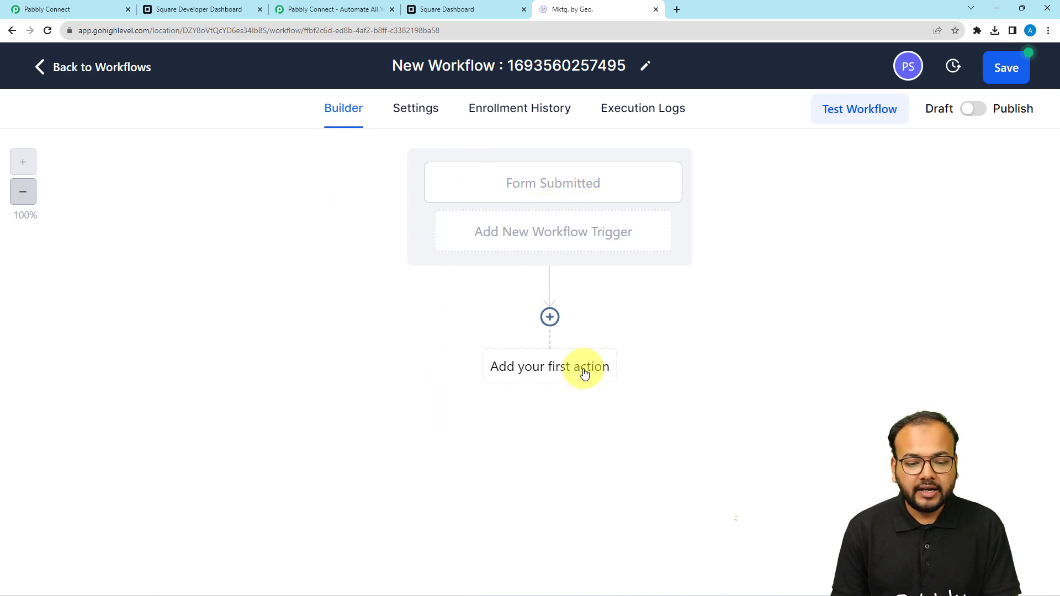
Step: Search the actions for "webh" and add the Webhook action as the HighLevel workflow's first action
{"action": "left_click", "coordinate": [547, 374]}
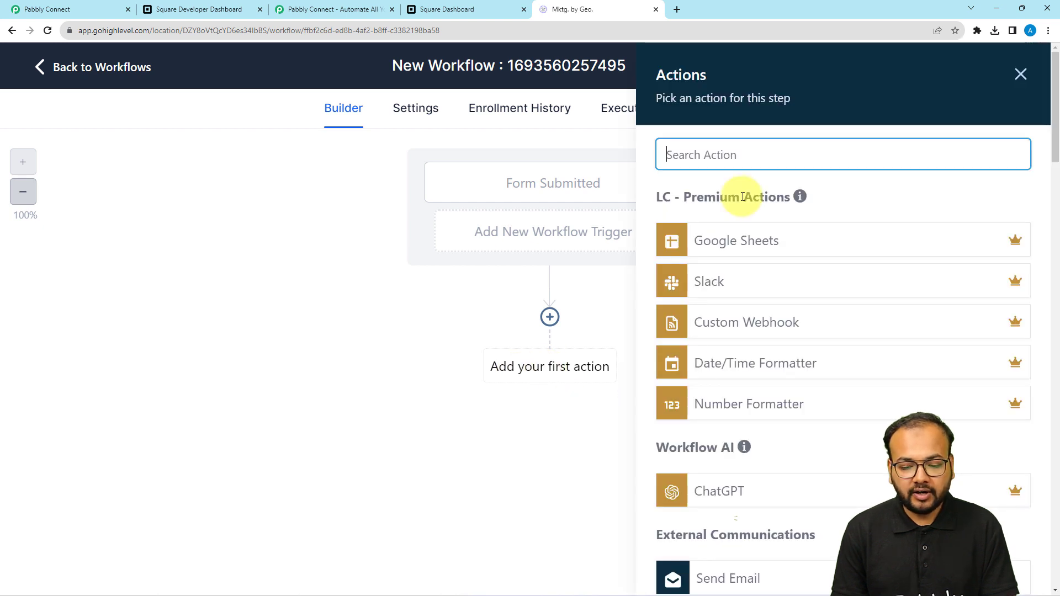
{"action": "type", "text": "webh"}
{"action": "left_click", "coordinate": [728, 270]}
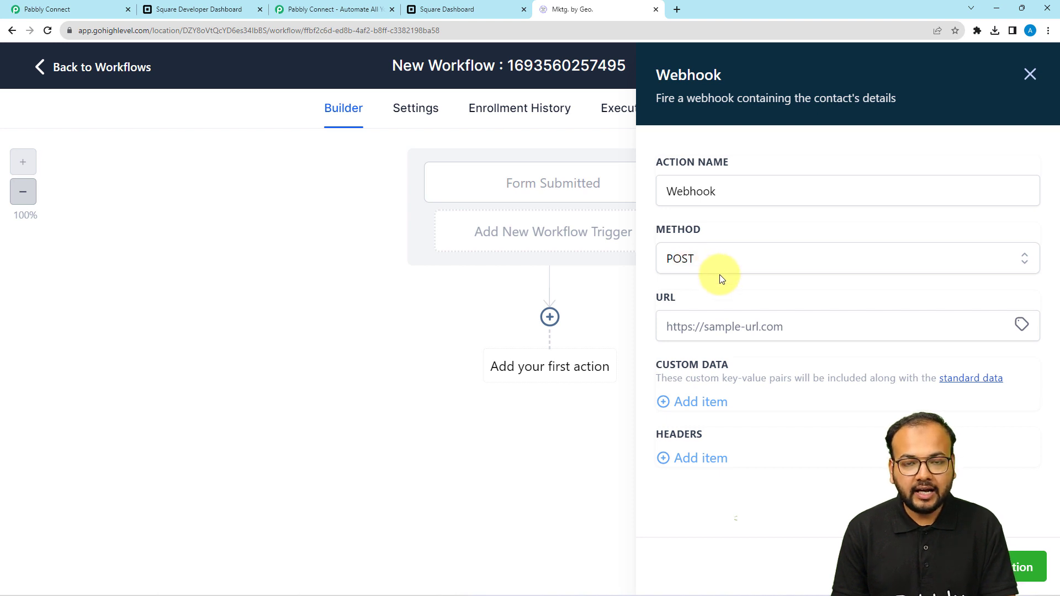
Step: Copy the trigger's webhook URL from Pabbly Connect, paste it as the HighLevel Webhook action's URL, and save the action
{"action": "left_click", "coordinate": [108, 14]}
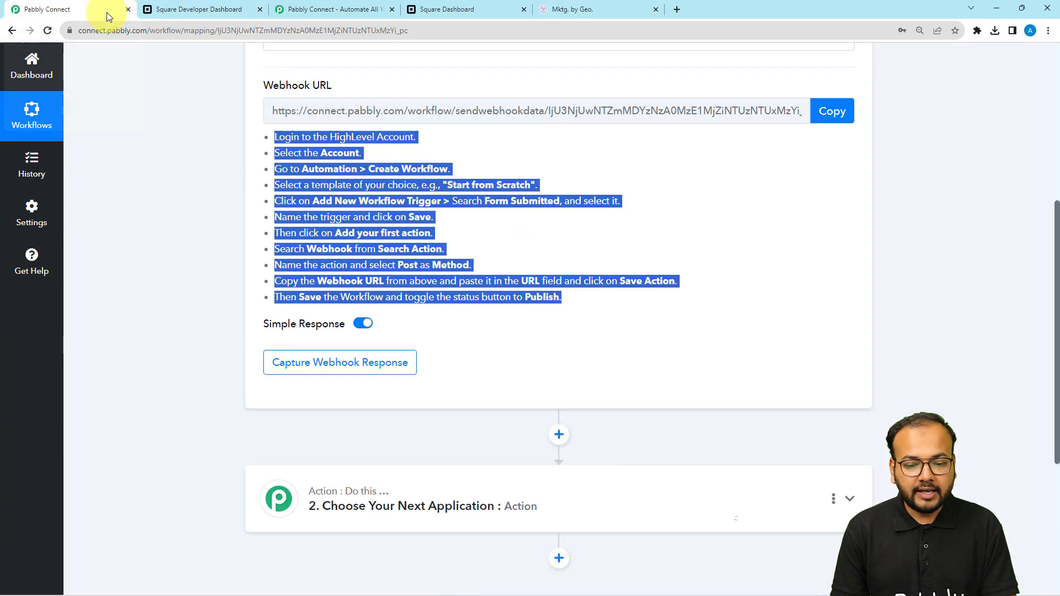
{"action": "left_click", "coordinate": [848, 119]}
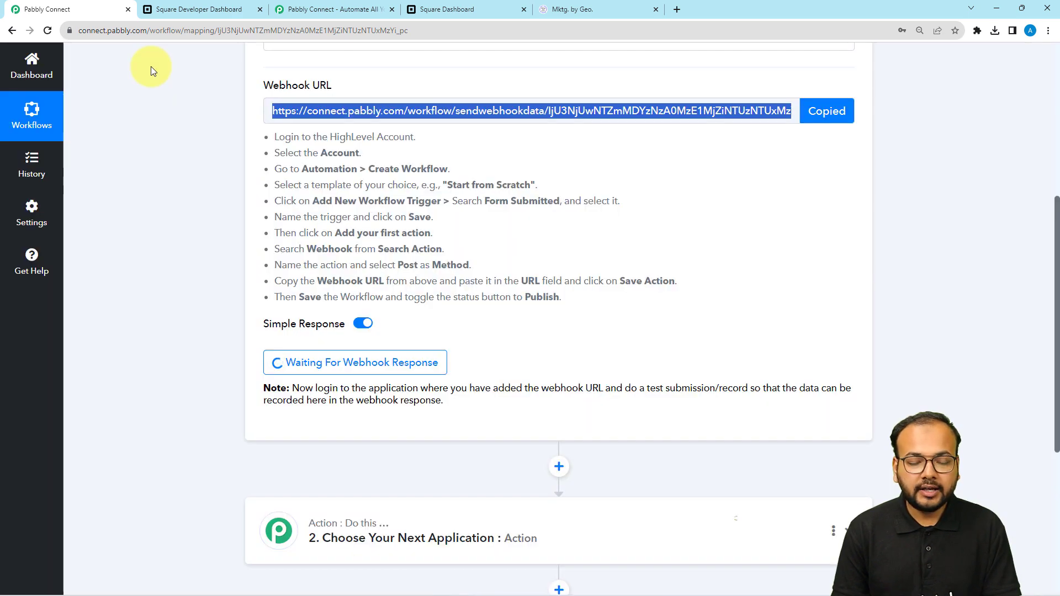
{"action": "scroll", "coordinate": [177, 119], "scroll_direction": "up", "scroll_amount": 3}
{"action": "left_click", "coordinate": [618, 7]}
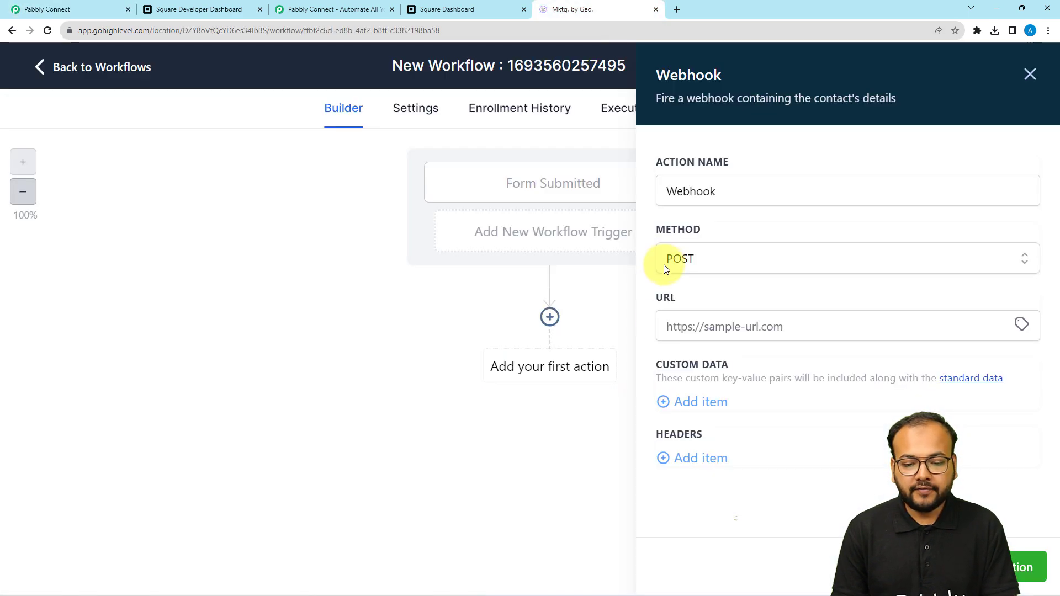
{"action": "left_click", "coordinate": [670, 326]}
{"action": "right_click", "coordinate": [680, 326]}
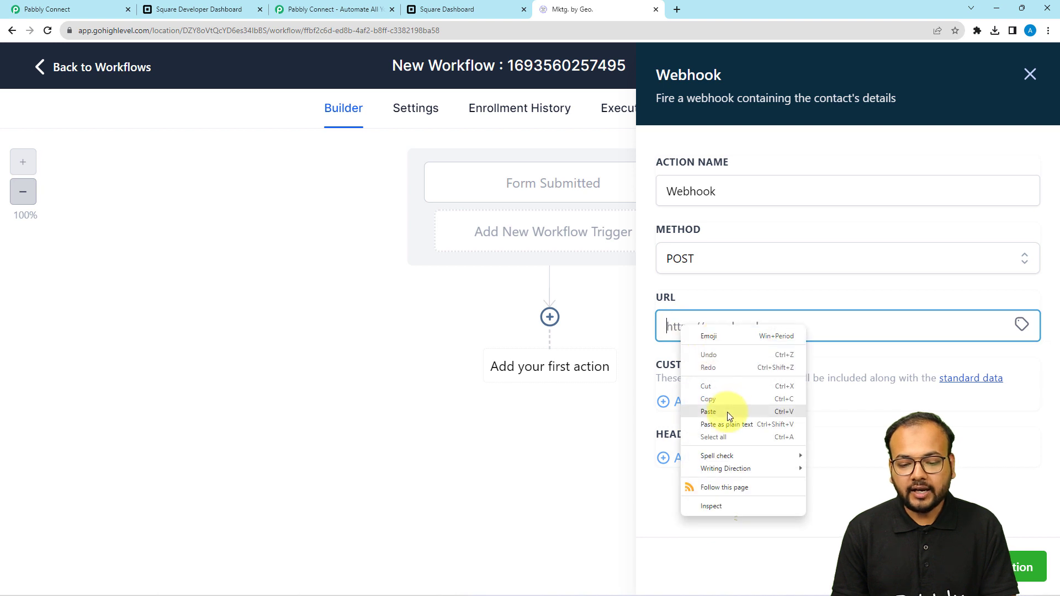
{"action": "left_click", "coordinate": [727, 412]}
{"action": "left_click", "coordinate": [731, 287]}
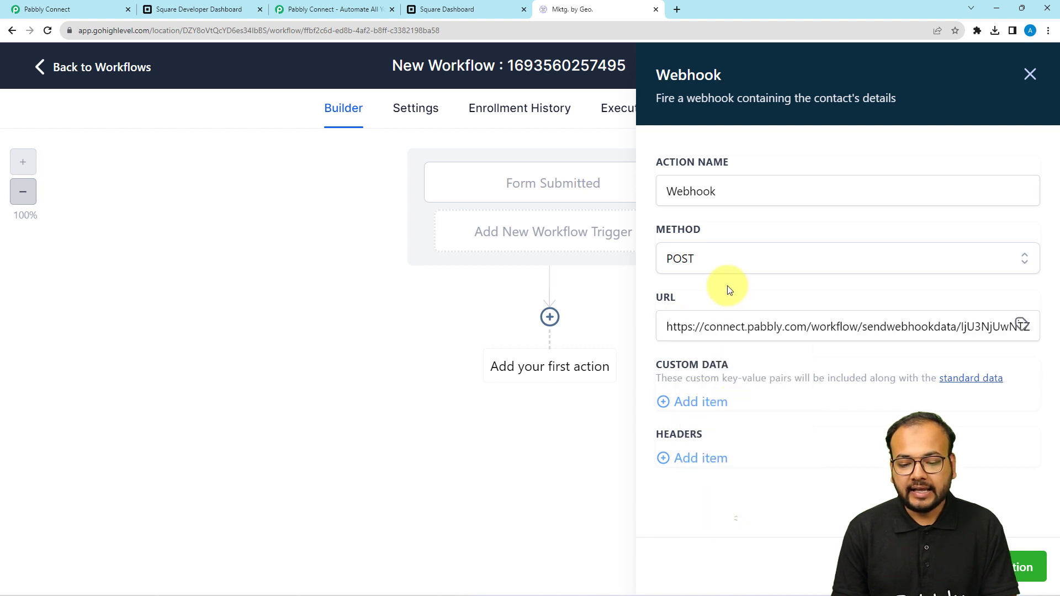
{"action": "left_click", "coordinate": [1027, 566]}
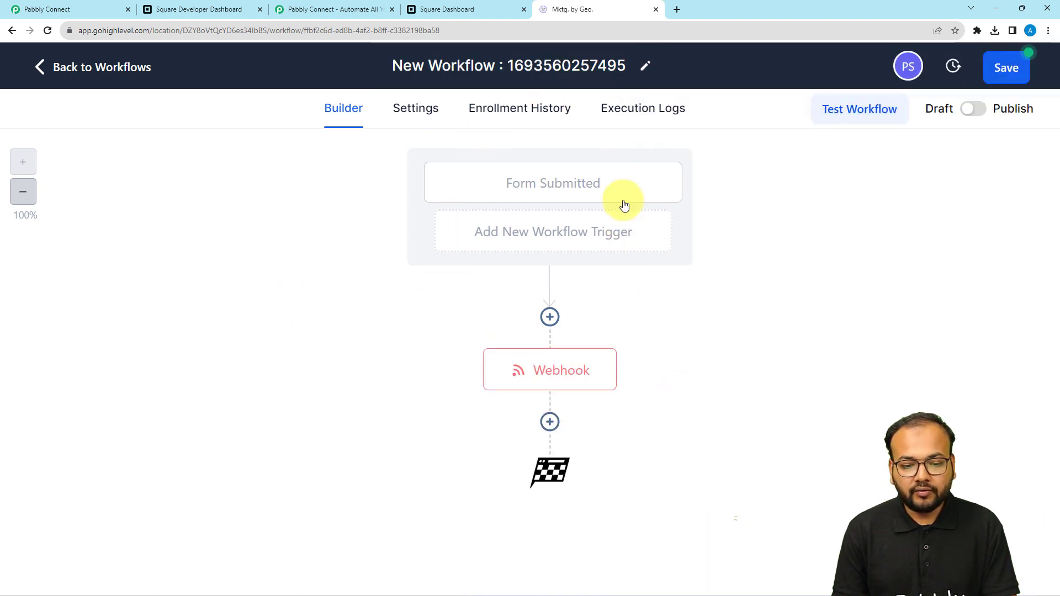
Step: Set the HighLevel workflow's status to Publish and save the workflow
{"action": "left_click", "coordinate": [983, 112]}
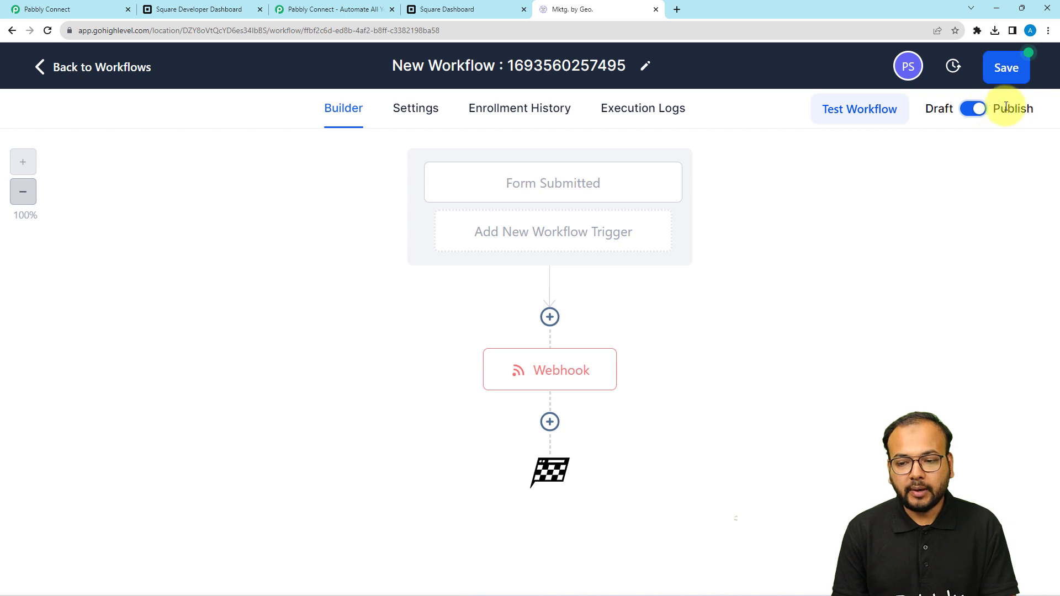
{"action": "left_click", "coordinate": [1015, 66]}
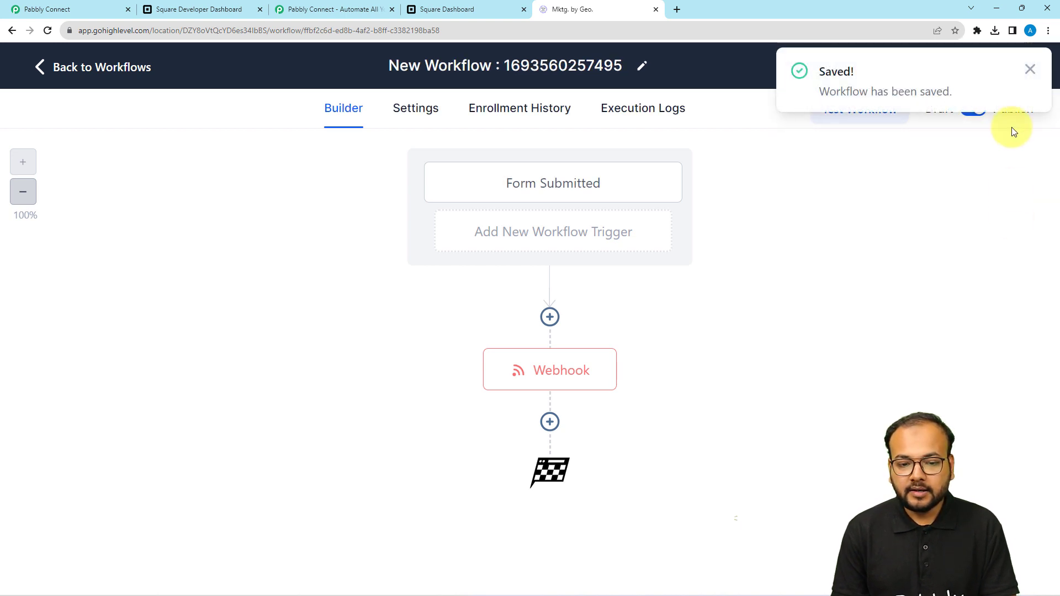
{"action": "left_click", "coordinate": [1028, 71]}
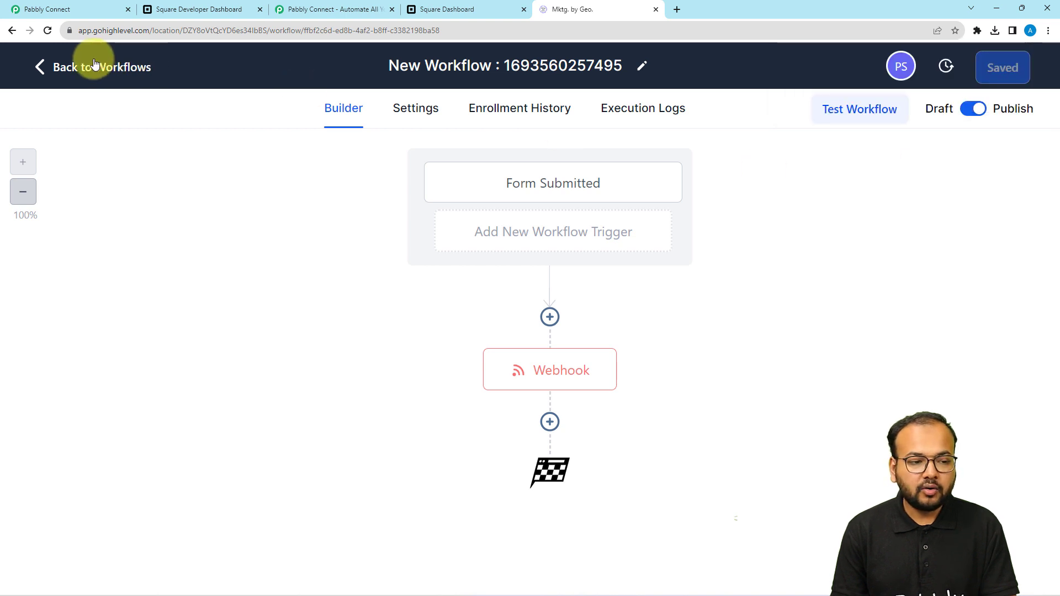
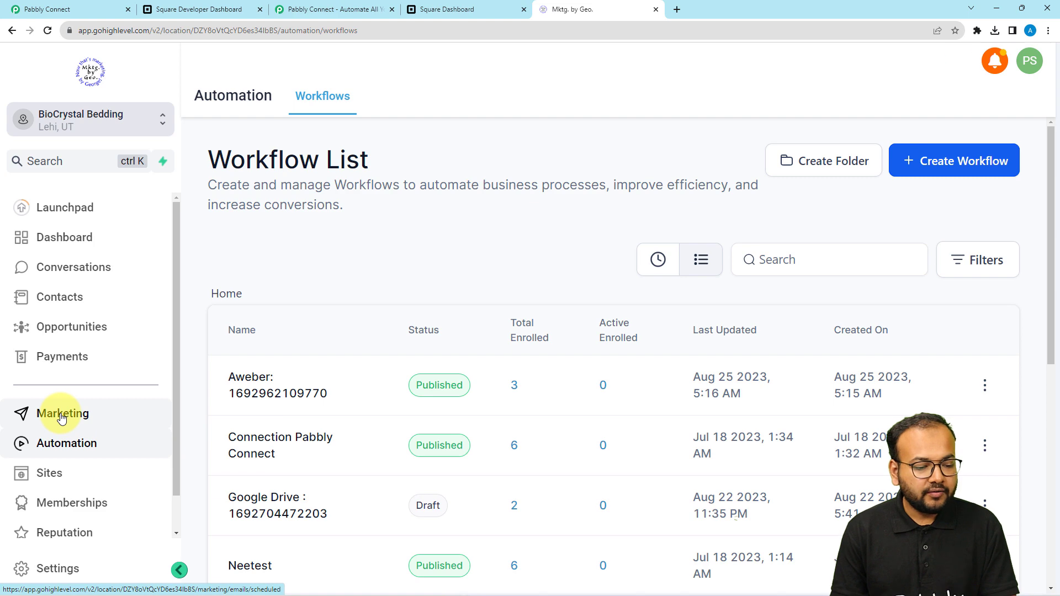
Step: Leave the workflow for the HighLevel site forms and open the Appointment Form last updated Aug 25, 2023 in the form builder
{"action": "left_click", "coordinate": [61, 418]}
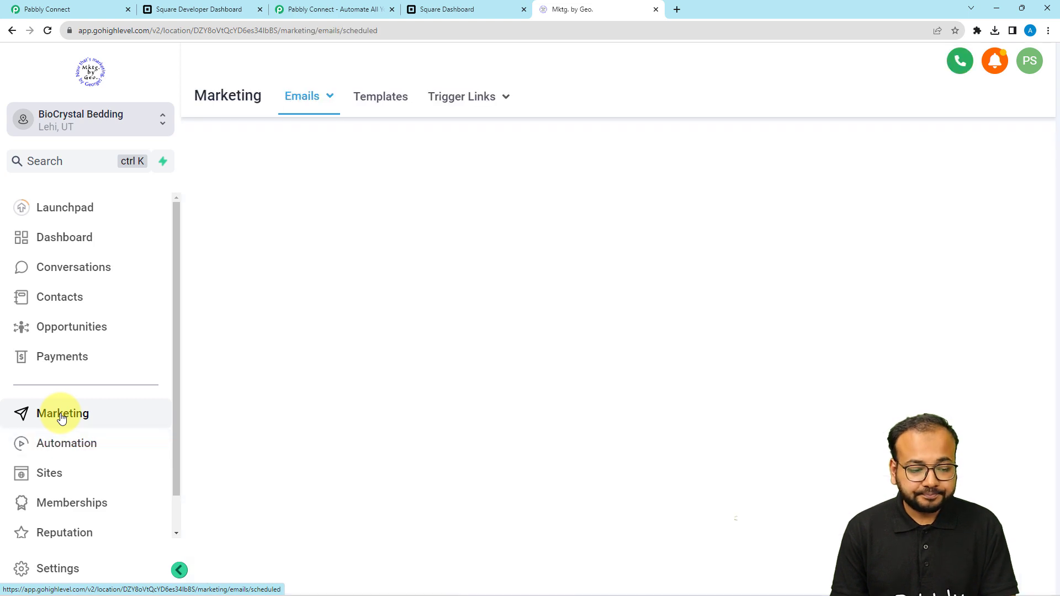
{"action": "left_click", "coordinate": [50, 474]}
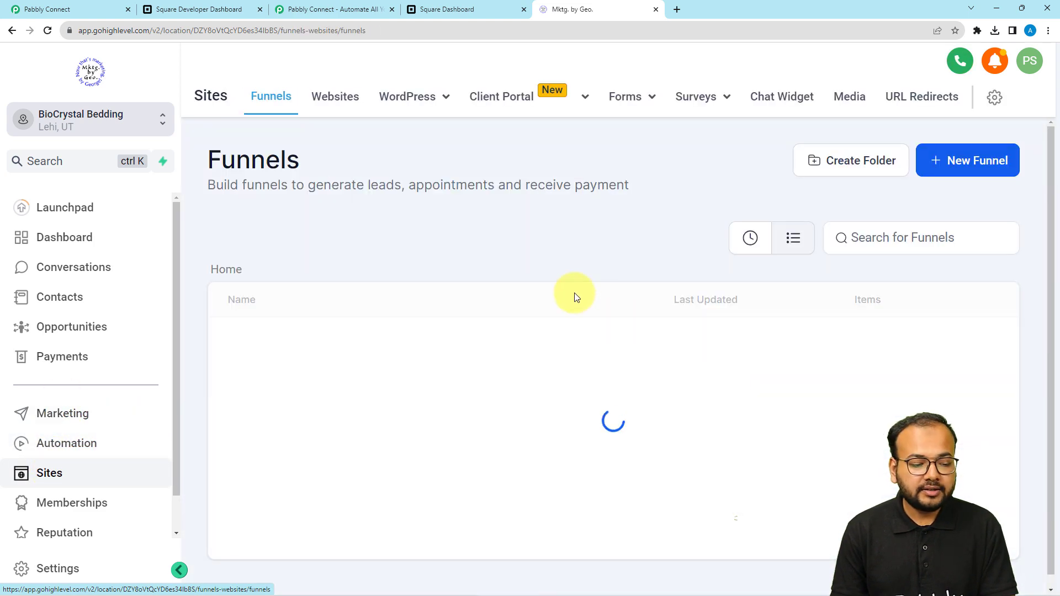
{"action": "mouse_move", "coordinate": [635, 100]}
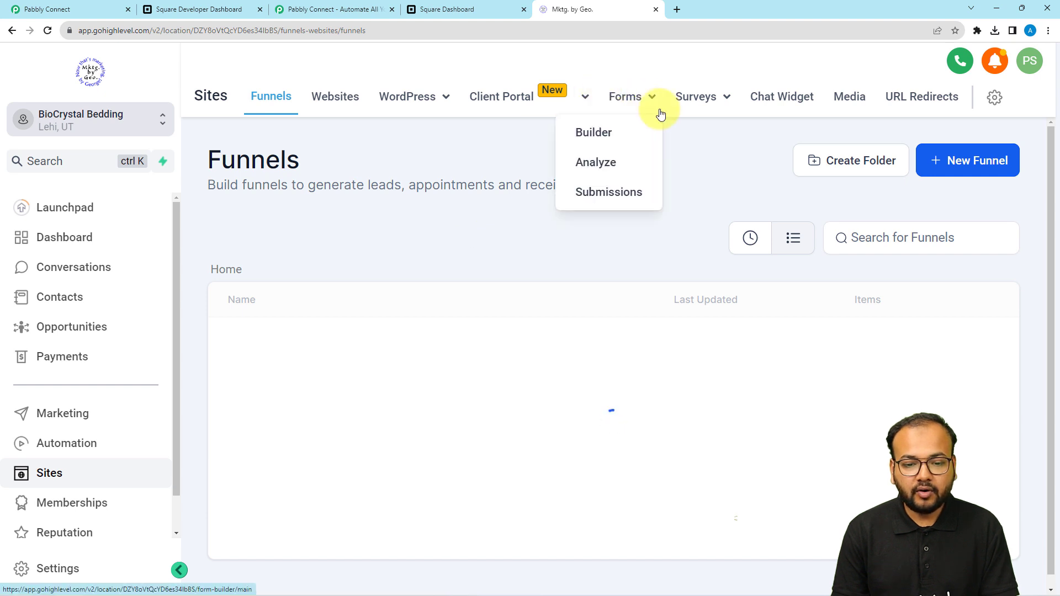
{"action": "left_click", "coordinate": [639, 102]}
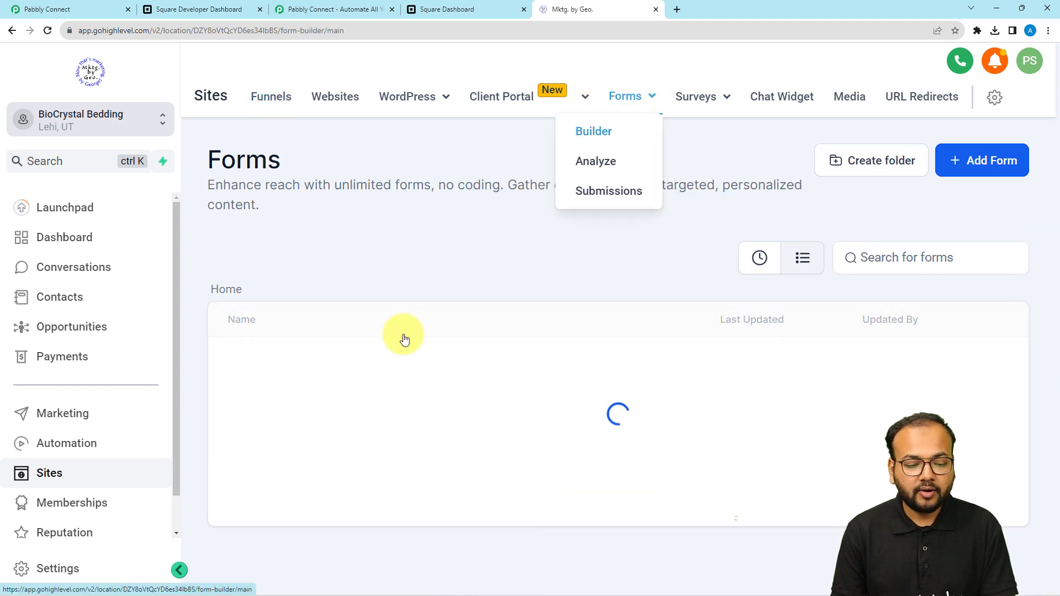
{"action": "scroll", "coordinate": [410, 326], "scroll_direction": "down", "scroll_amount": 1}
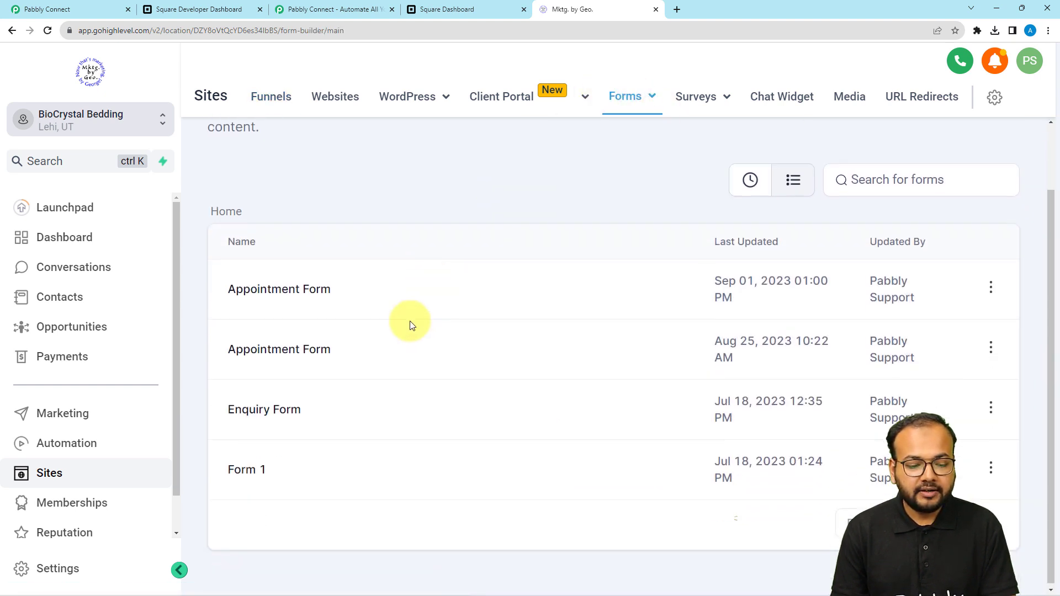
{"action": "left_click", "coordinate": [298, 349]}
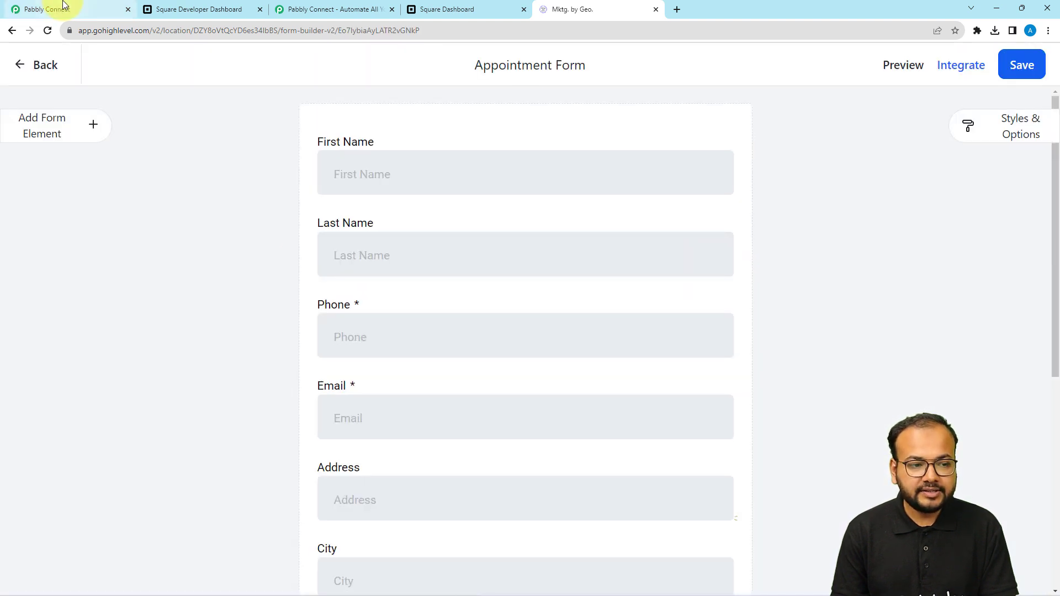
Step: Switch to Pabbly Connect and review the trigger's webhook response status and the note about making a test submission
{"action": "left_click", "coordinate": [63, 4]}
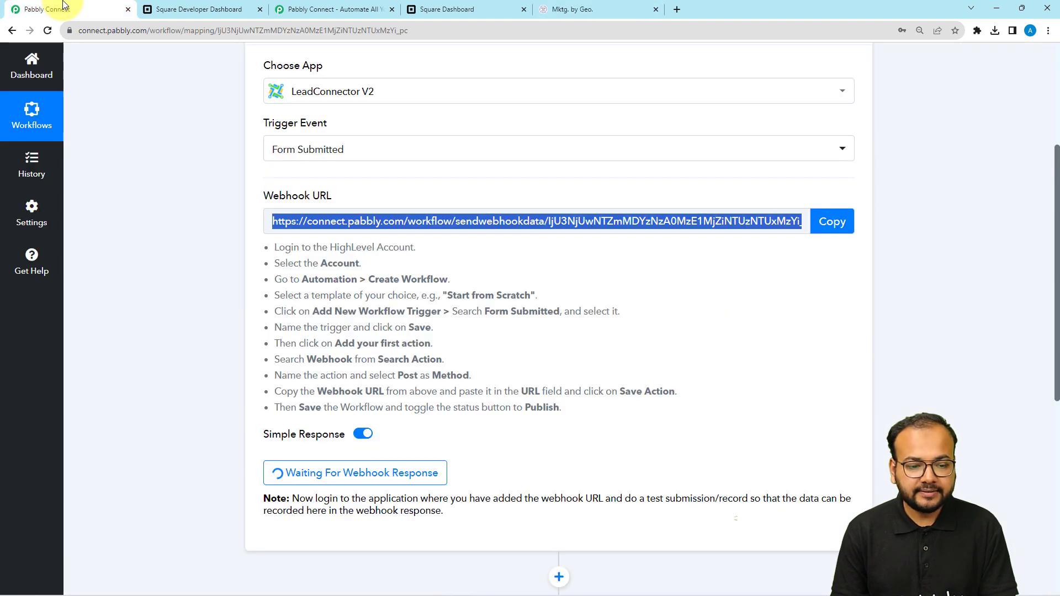
{"action": "scroll", "coordinate": [150, 341], "scroll_direction": "down", "scroll_amount": 1}
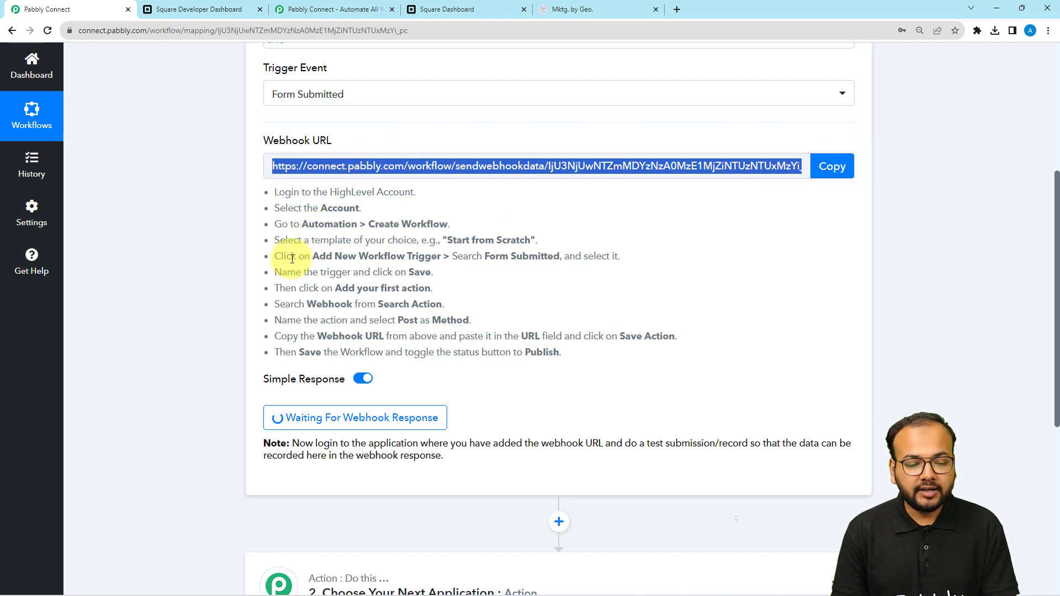
{"action": "scroll", "coordinate": [292, 258], "scroll_direction": "down", "scroll_amount": 3}
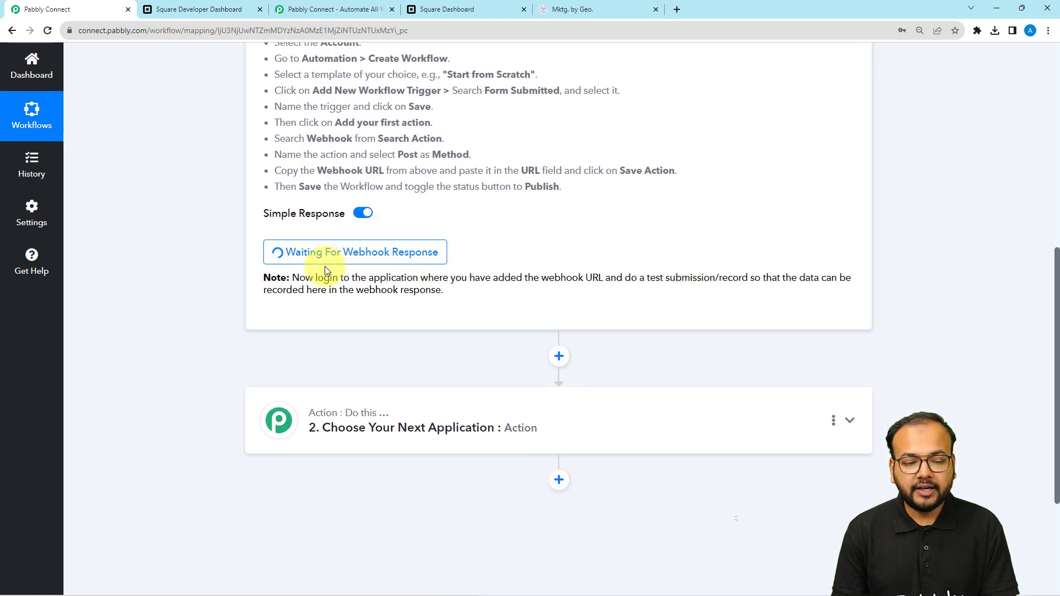
{"action": "left_click", "coordinate": [298, 253]}
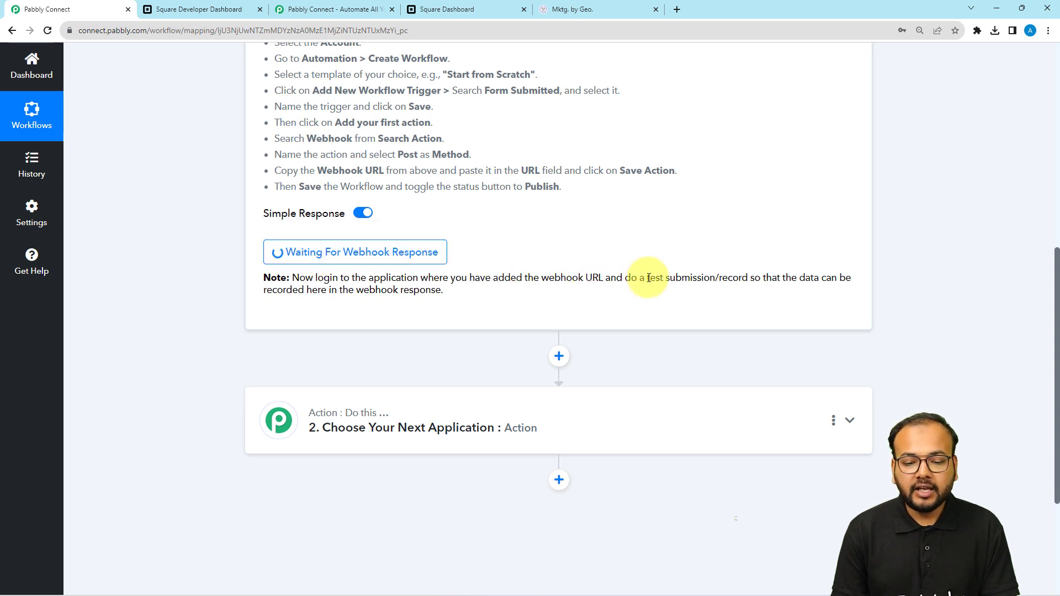
{"action": "left_click_drag", "start_coordinate": [648, 278], "coordinate": [699, 293]}
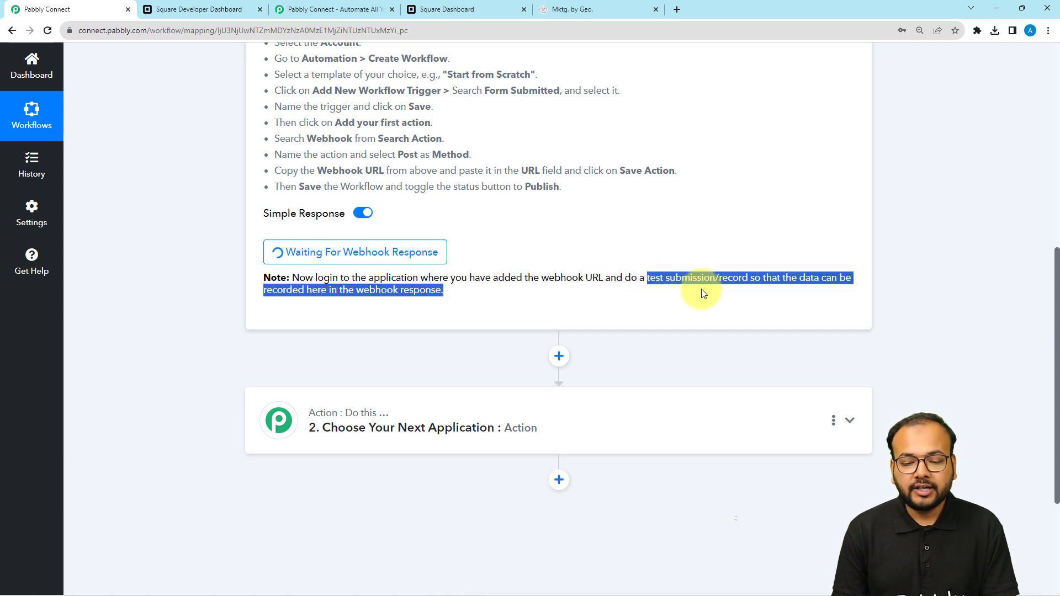
Step: Switch back to HighLevel, preview the Appointment Form, and fill in the test customer's first and last name
{"action": "left_click", "coordinate": [602, 7]}
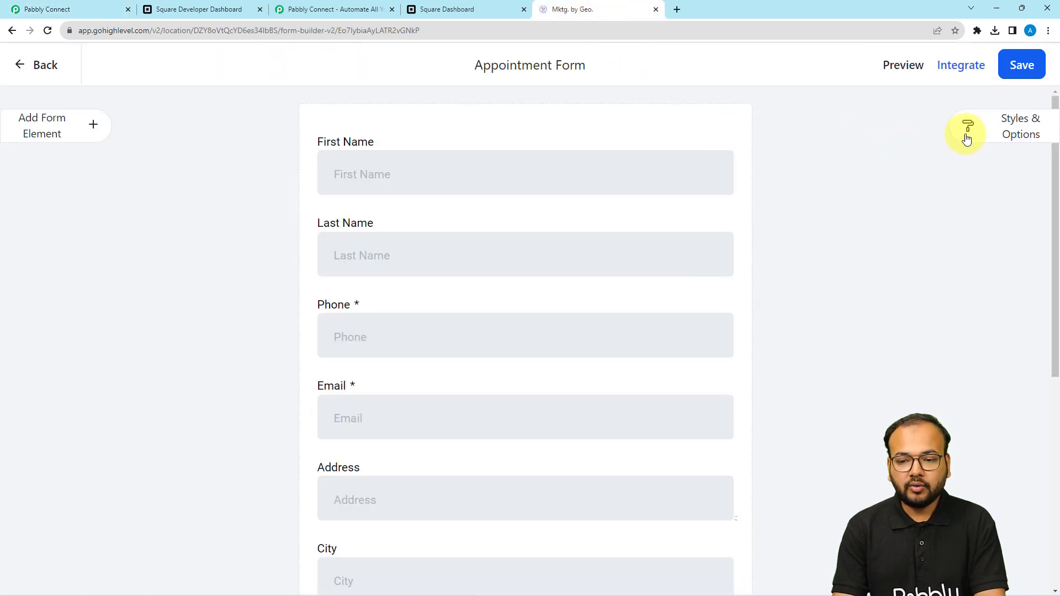
{"action": "left_click", "coordinate": [913, 66]}
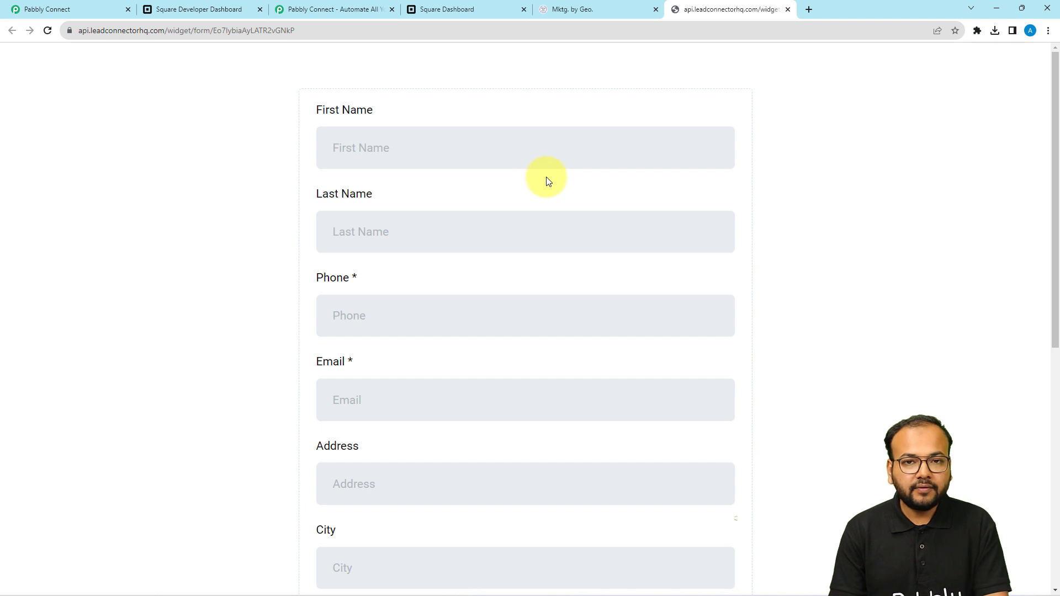
{"action": "left_click", "coordinate": [427, 151]}
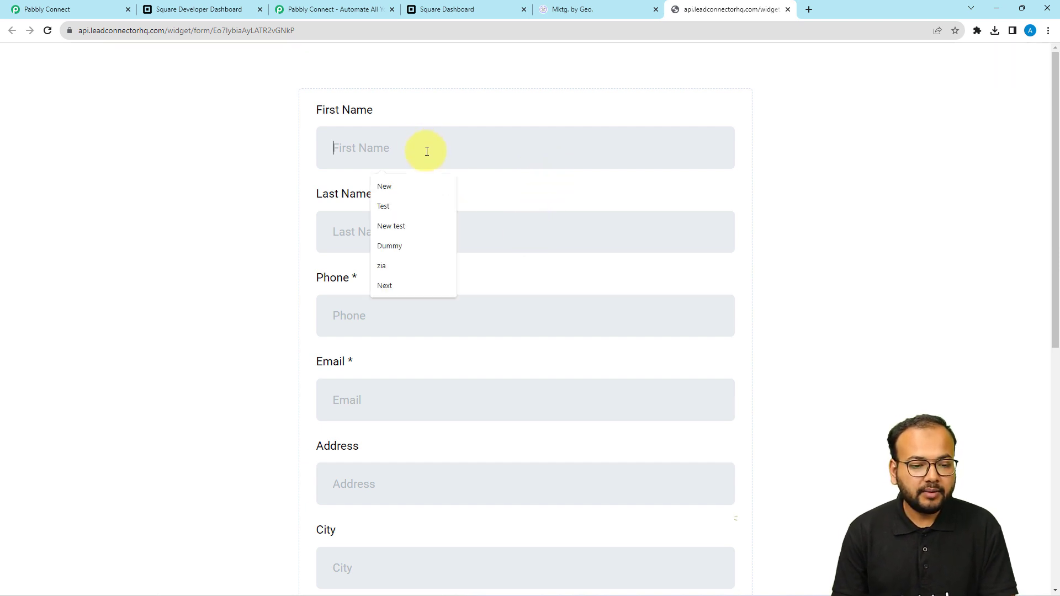
{"action": "left_click", "coordinate": [405, 207]}
{"action": "left_click", "coordinate": [341, 243]}
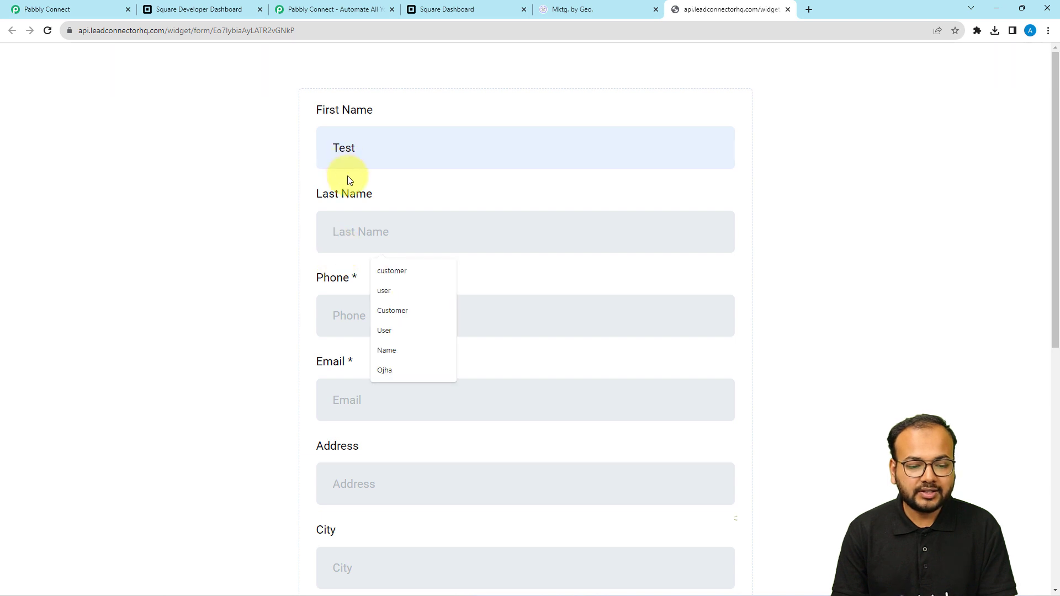
{"action": "left_click", "coordinate": [397, 335]}
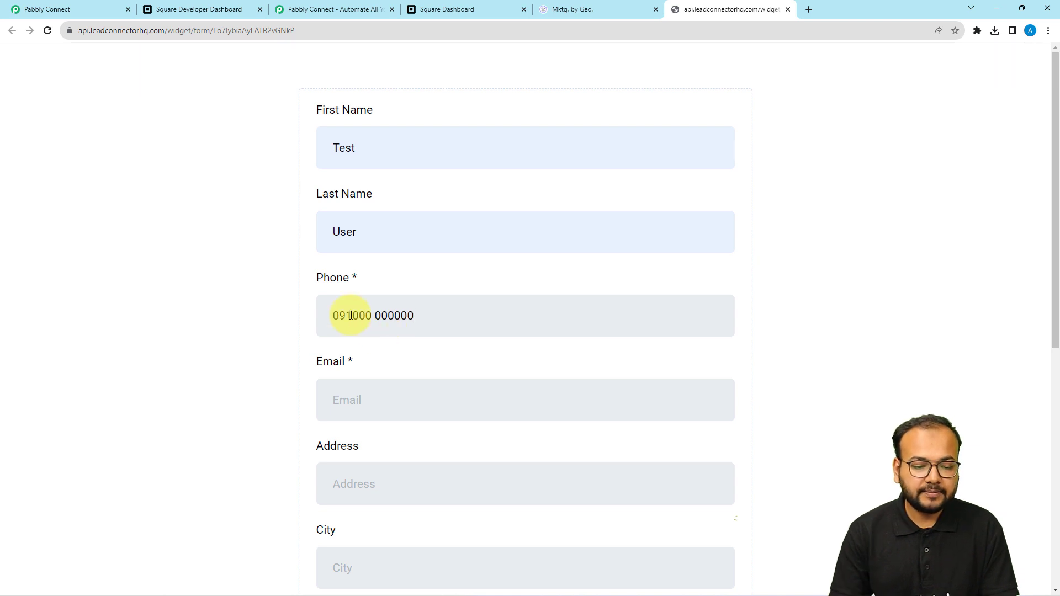
Step: Complete the test customer's phone and email fields in the form preview
{"action": "left_click", "coordinate": [362, 396]}
{"action": "left_click", "coordinate": [392, 438]}
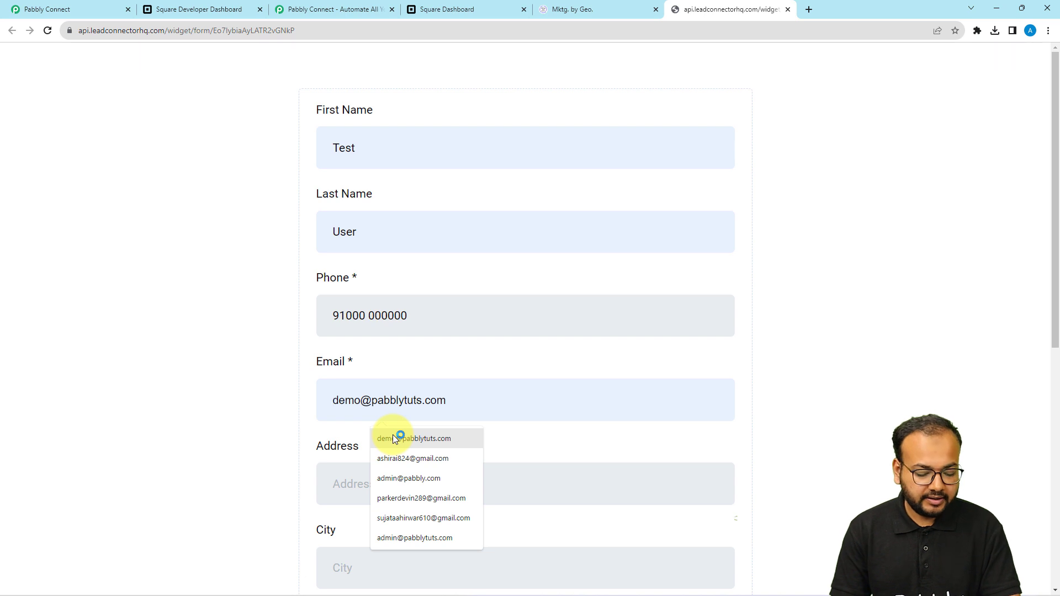
{"action": "type", "text": "testc"}
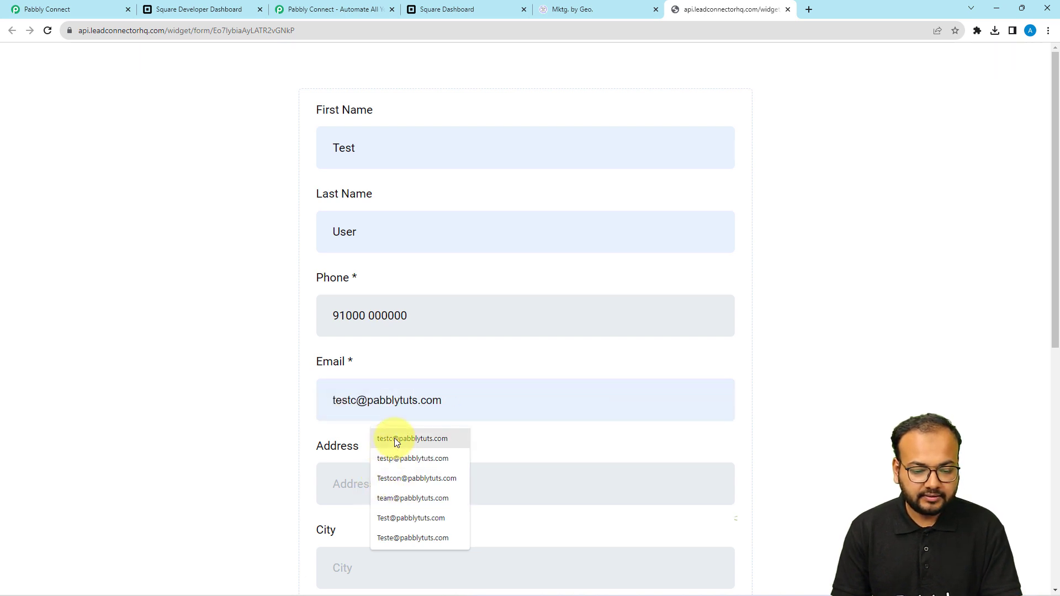
{"action": "left_click", "coordinate": [395, 439]}
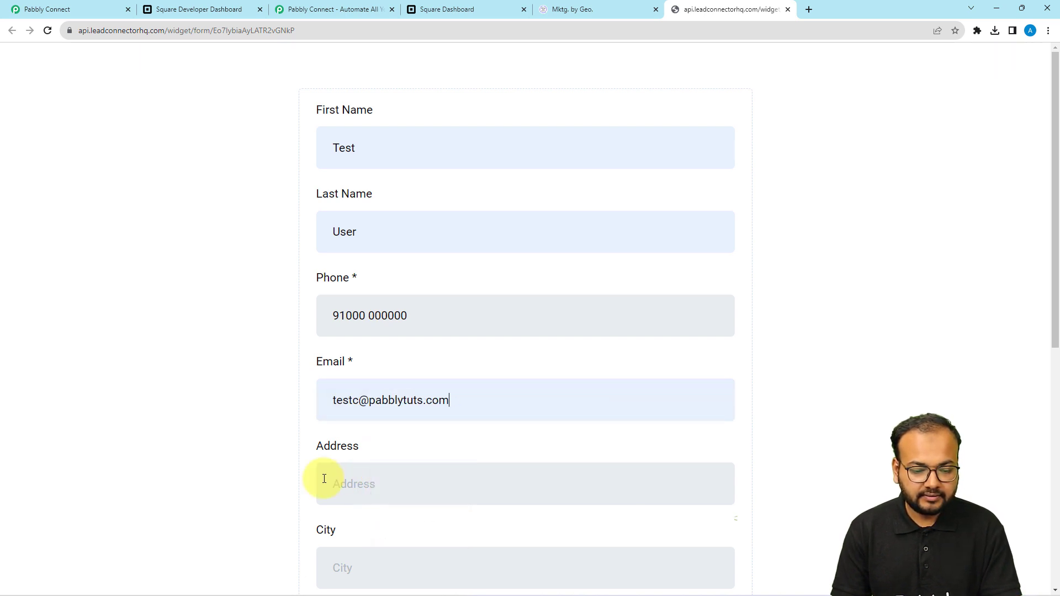
Step: Fill in the test customer's street address, city and state, and choose Hong Kong as the country
{"action": "left_click", "coordinate": [324, 478]}
{"action": "left_click", "coordinate": [379, 521]}
{"action": "scroll", "coordinate": [366, 378], "scroll_direction": "down", "scroll_amount": 4}
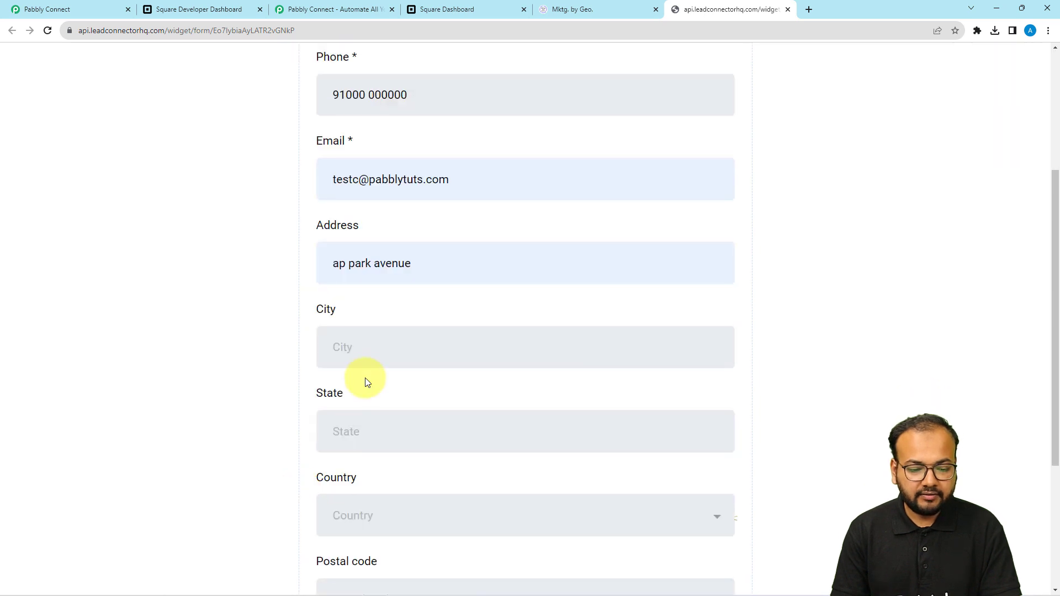
{"action": "left_click", "coordinate": [377, 407]}
{"action": "left_click", "coordinate": [379, 429]}
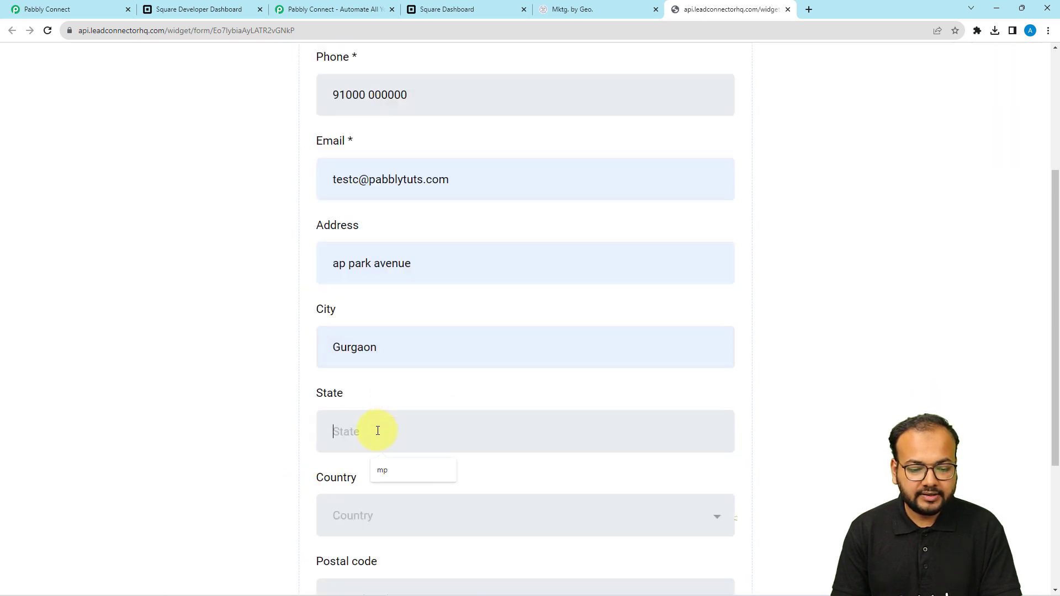
{"action": "left_click", "coordinate": [386, 474]}
{"action": "scroll", "coordinate": [366, 360], "scroll_direction": "down", "scroll_amount": 3}
{"action": "left_click", "coordinate": [366, 359]}
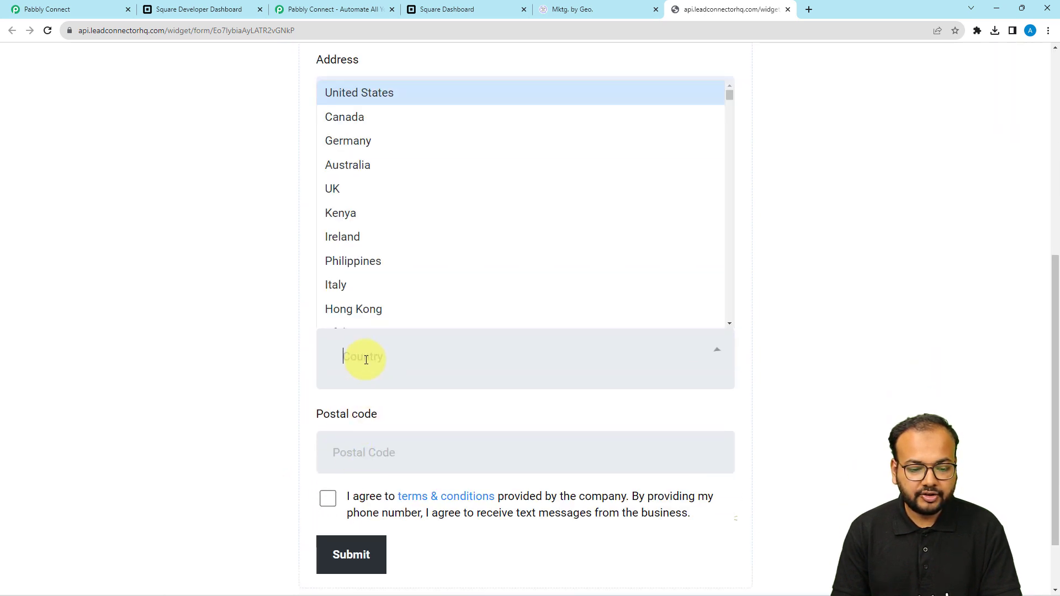
{"action": "left_click", "coordinate": [359, 310]}
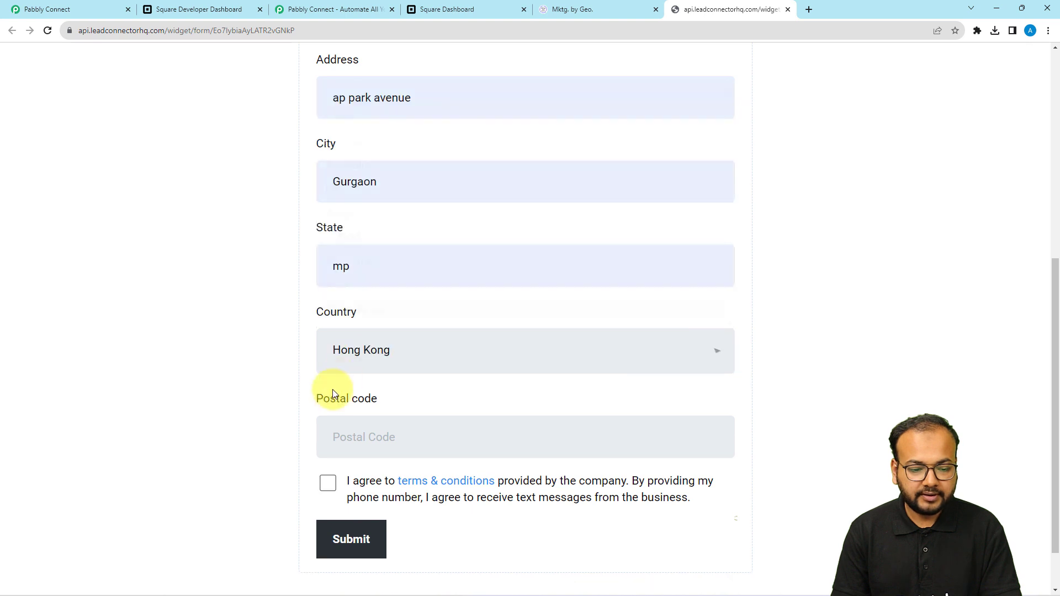
Step: Enter the test customer's postal code, agree to the terms and conditions, and submit the form
{"action": "left_click", "coordinate": [381, 439]}
{"action": "type", "text": "54564534"}
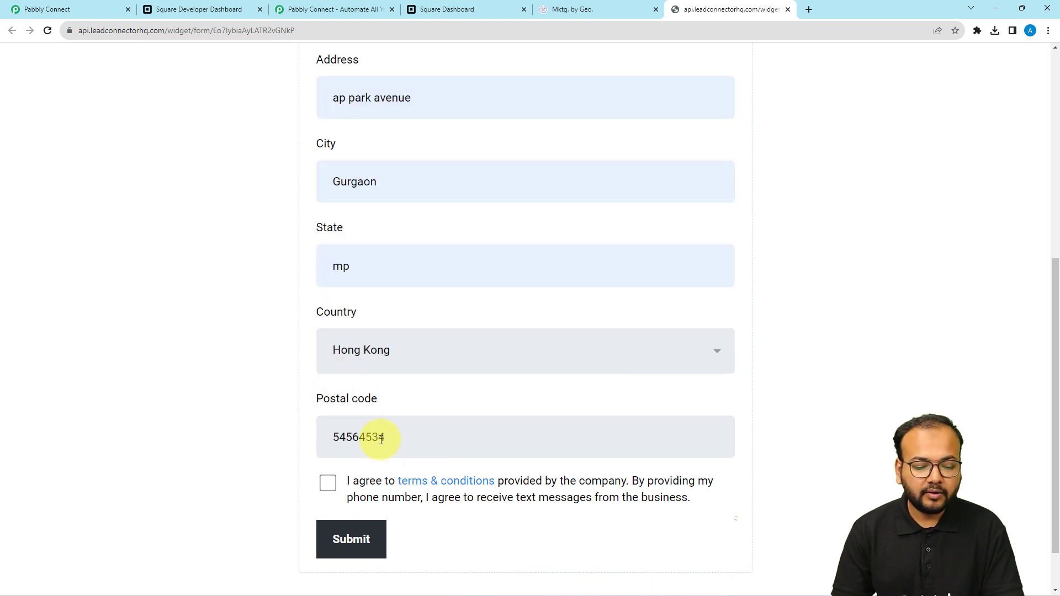
{"action": "left_click", "coordinate": [326, 485]}
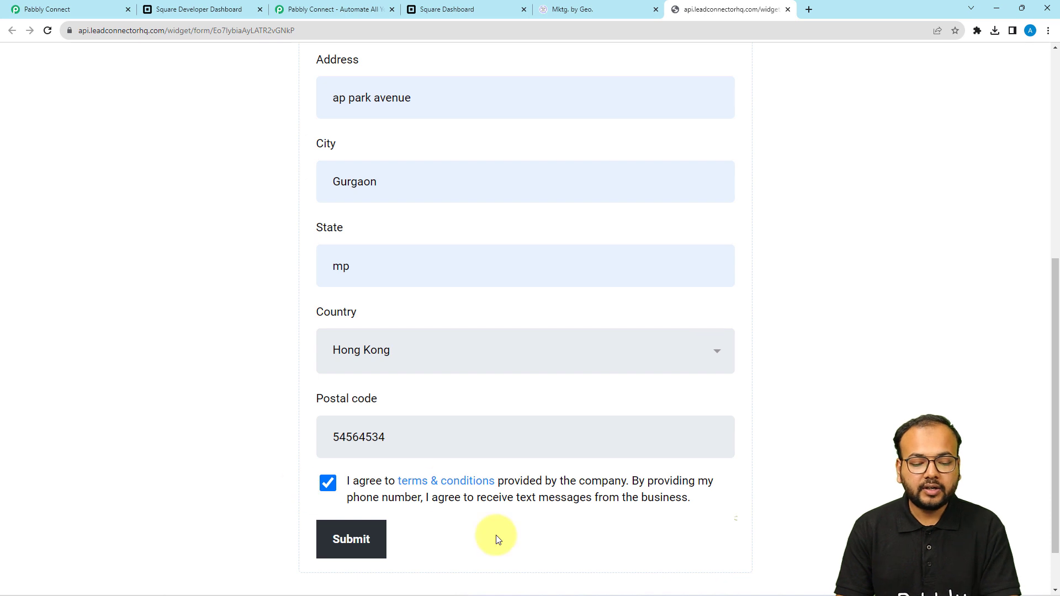
{"action": "left_click", "coordinate": [351, 547]}
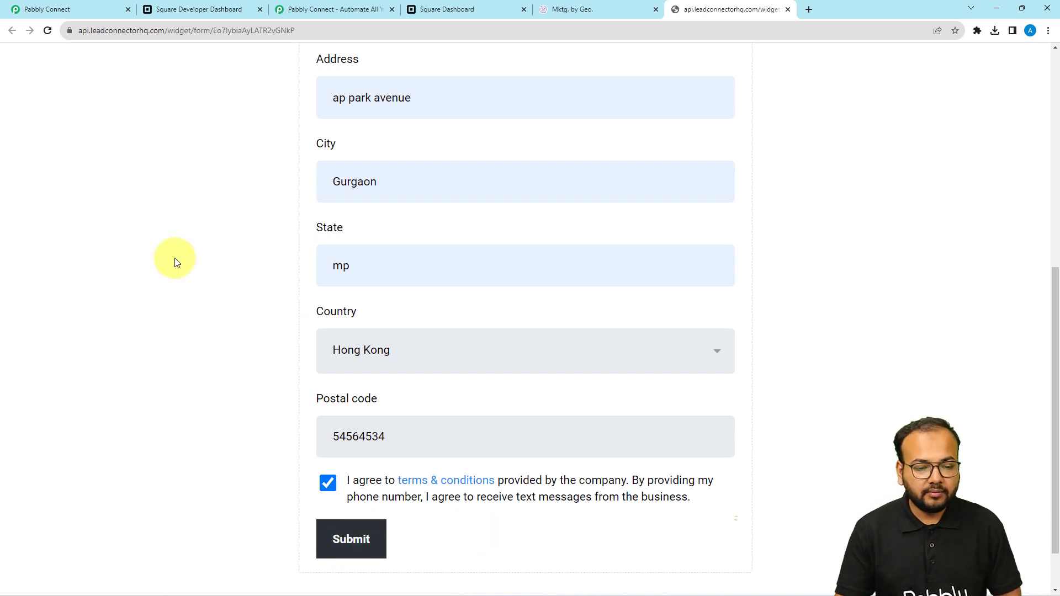
Step: Correct the test customer's phone number, resubmit the form, and decline the browser's offer to save the address
{"action": "scroll", "coordinate": [174, 262], "scroll_direction": "up", "scroll_amount": 5}
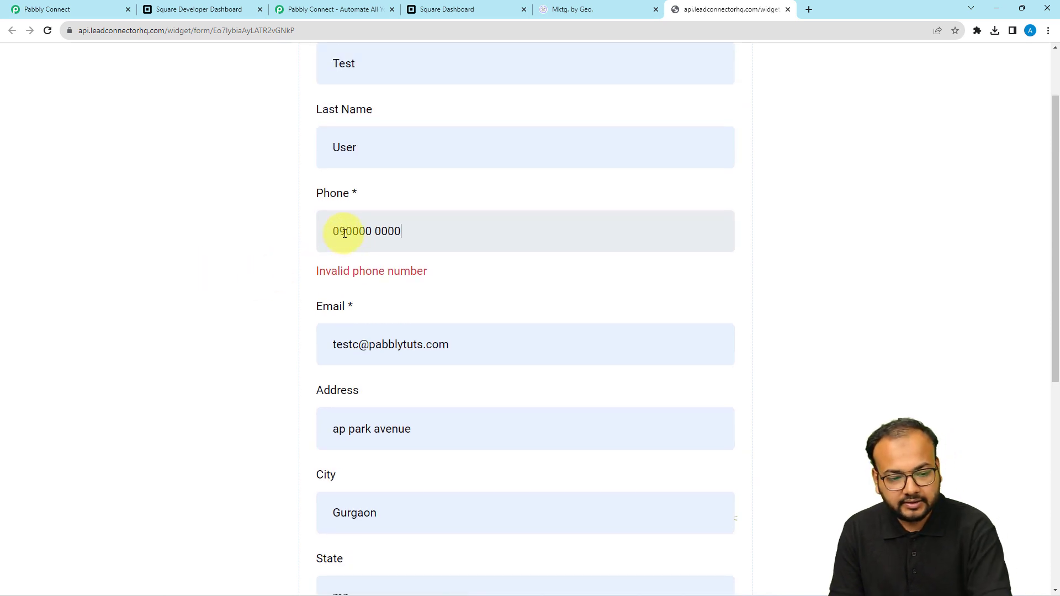
{"action": "key", "text": "Return"}
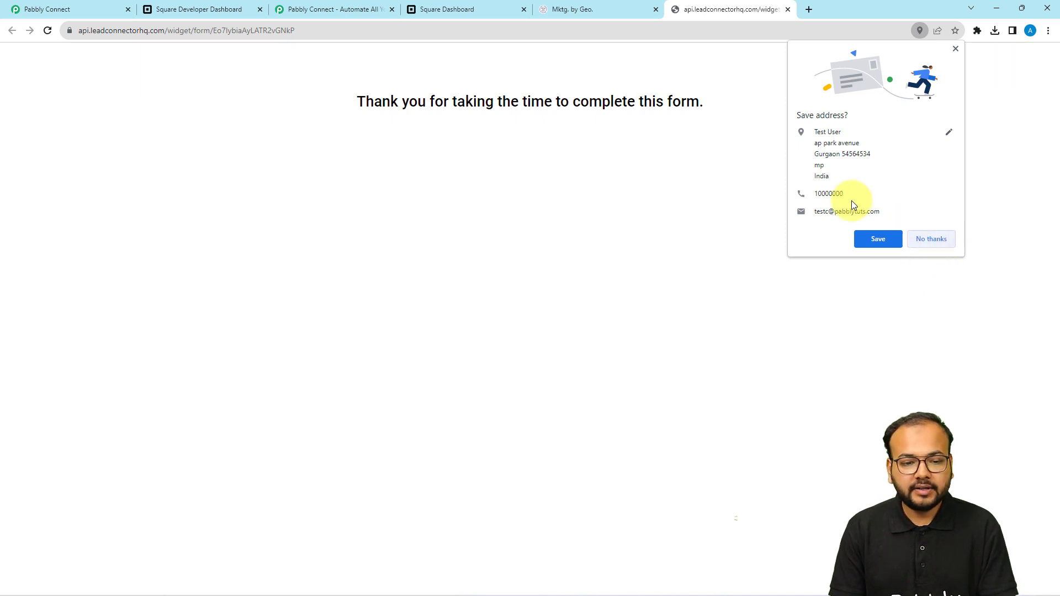
{"action": "left_click", "coordinate": [930, 239]}
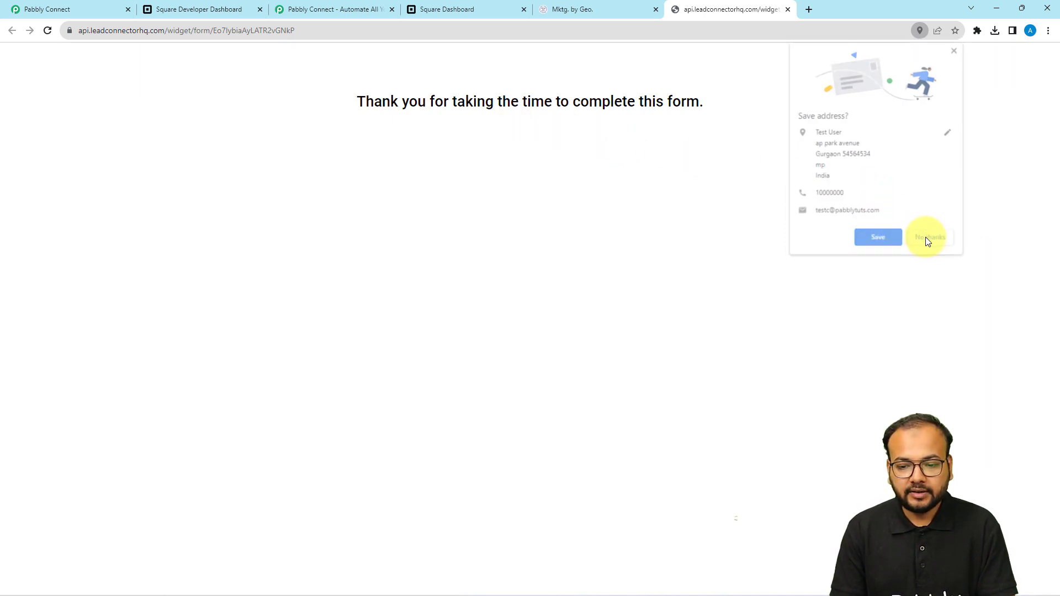
Step: Switch to Pabbly Connect and review the form submission details in the trigger's received webhook response
{"action": "left_click", "coordinate": [76, 5]}
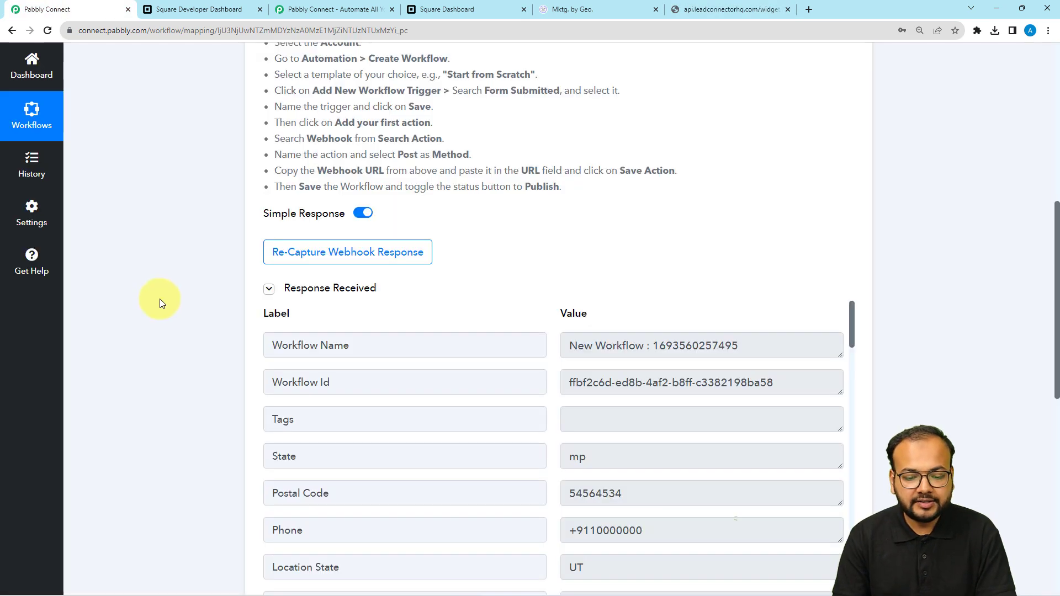
{"action": "scroll", "coordinate": [160, 300], "scroll_direction": "down", "scroll_amount": 1}
{"action": "scroll", "coordinate": [160, 299], "scroll_direction": "down", "scroll_amount": 2}
{"action": "scroll", "coordinate": [409, 276], "scroll_direction": "down", "scroll_amount": 4}
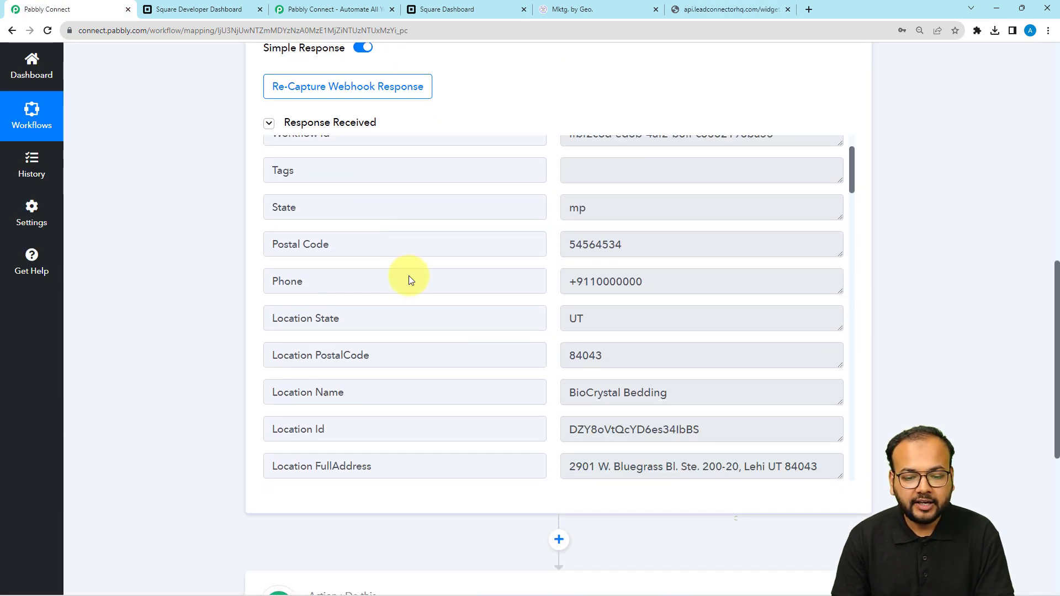
{"action": "scroll", "coordinate": [408, 276], "scroll_direction": "down", "scroll_amount": 4}
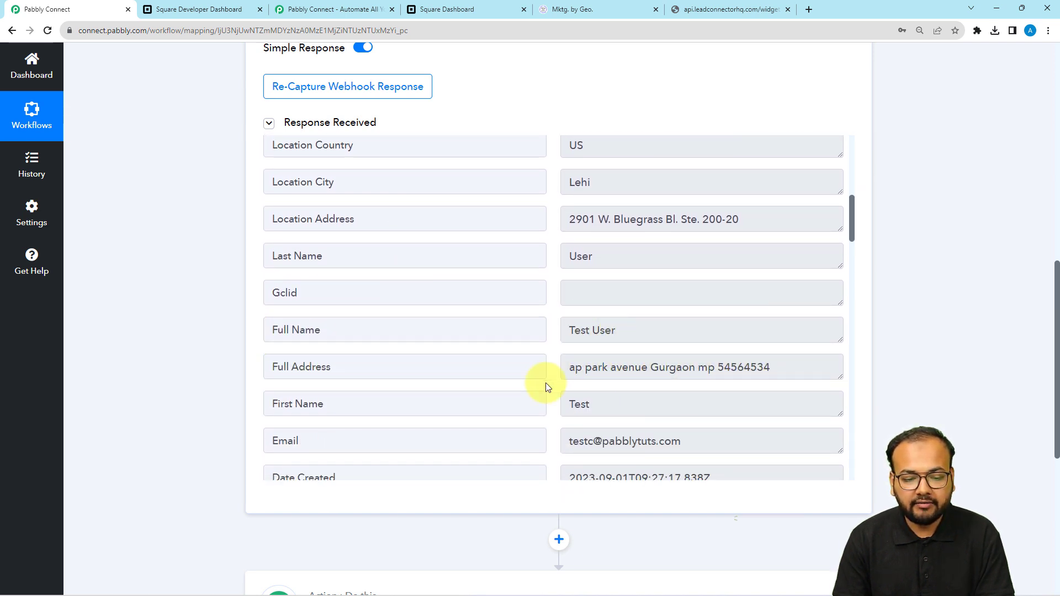
{"action": "scroll", "coordinate": [514, 382], "scroll_direction": "down", "scroll_amount": 2}
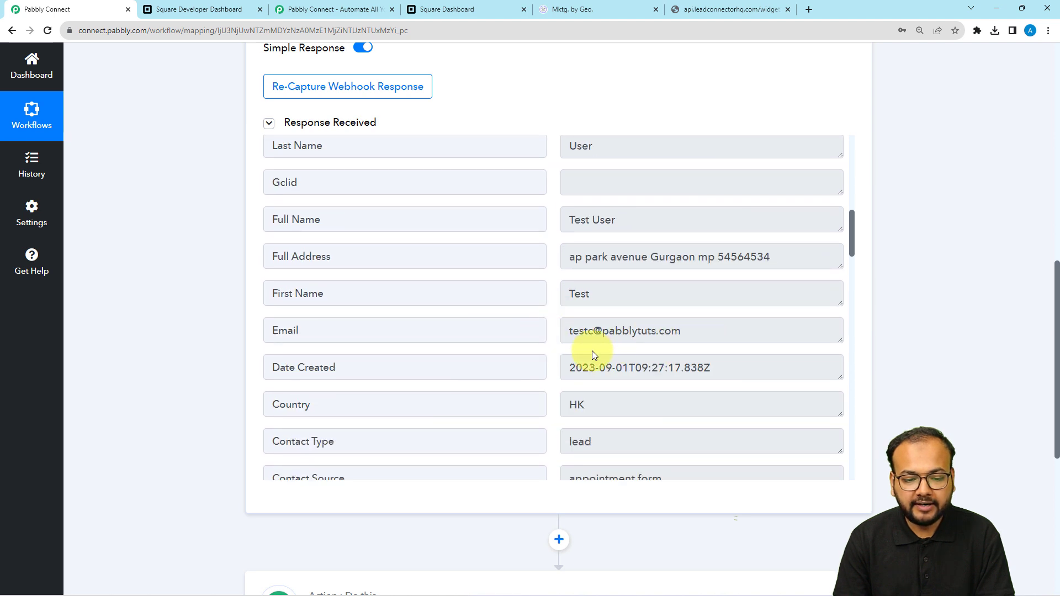
{"action": "scroll", "coordinate": [497, 381], "scroll_direction": "down", "scroll_amount": 2}
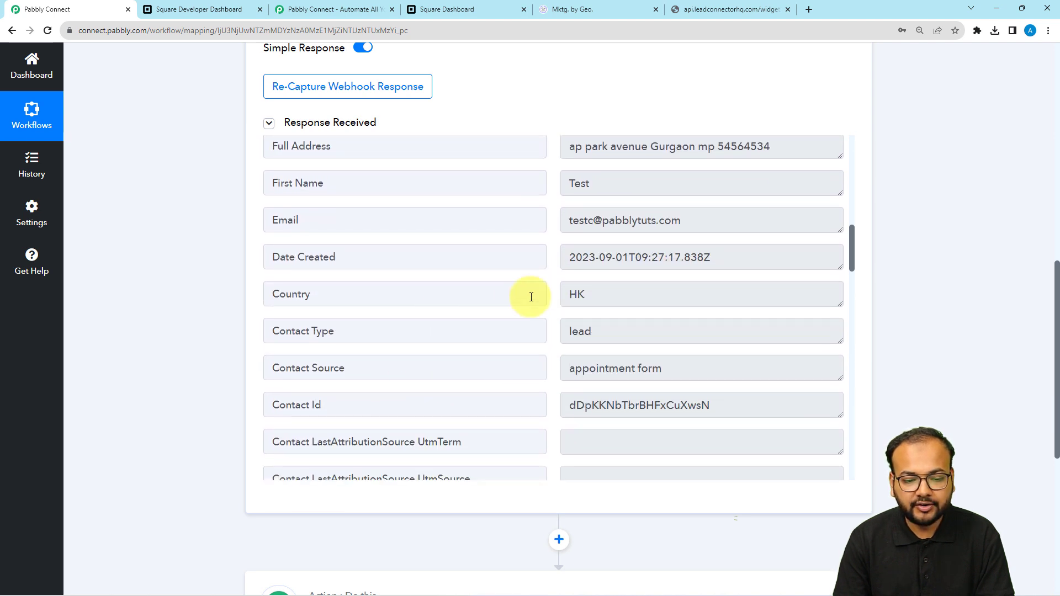
{"action": "scroll", "coordinate": [460, 342], "scroll_direction": "down", "scroll_amount": 2}
{"action": "scroll", "coordinate": [608, 249], "scroll_direction": "down", "scroll_amount": 1}
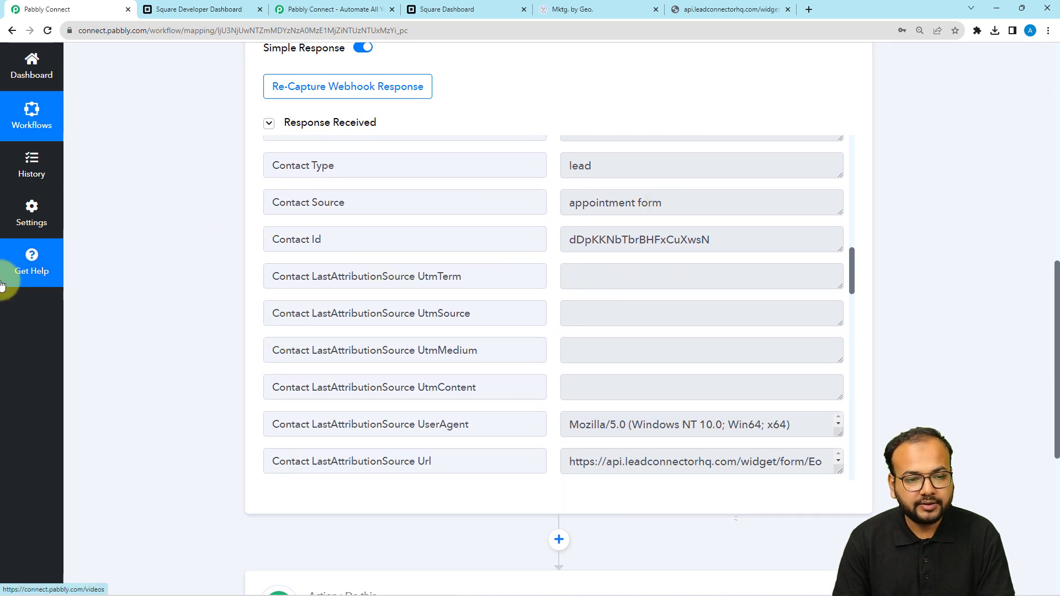
Step: Set up the workflow's action step with Square as the application and Create Customer as the action event
{"action": "scroll", "coordinate": [2, 284], "scroll_direction": "down", "scroll_amount": 6}
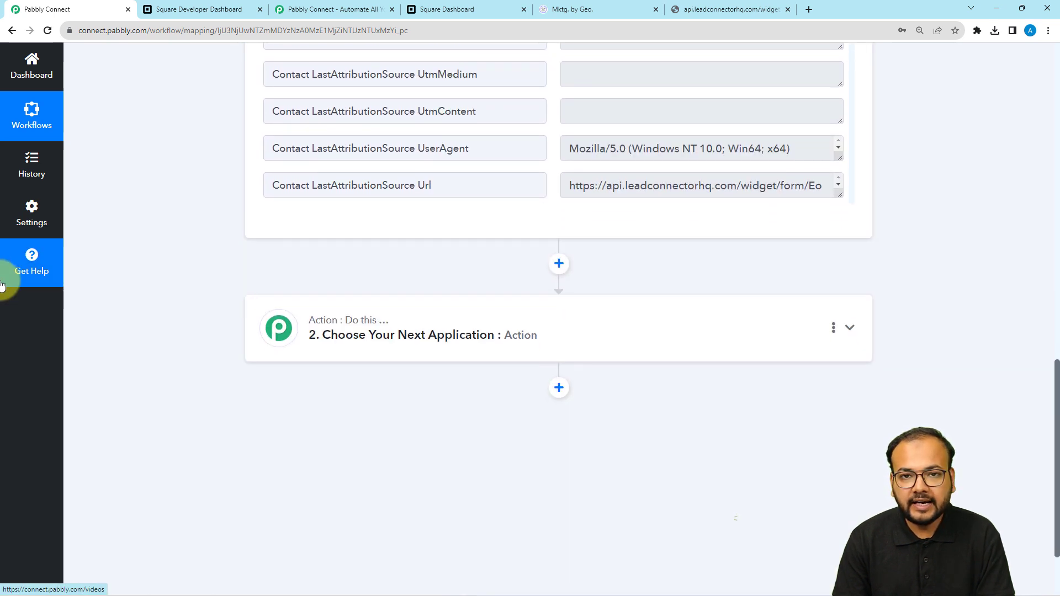
{"action": "left_click", "coordinate": [400, 305]}
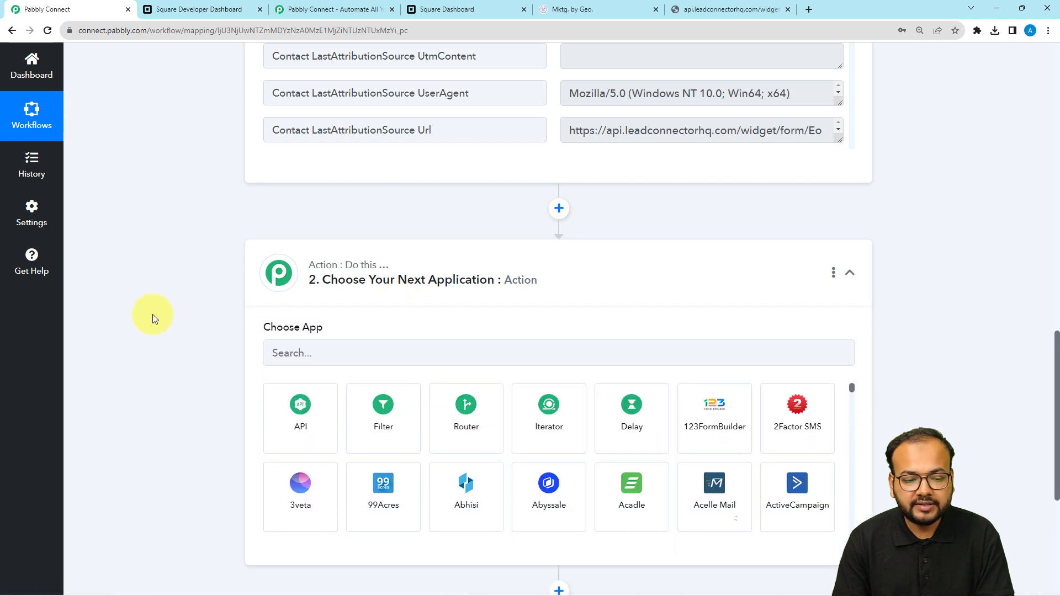
{"action": "left_click", "coordinate": [307, 298]}
{"action": "type", "text": "s"}
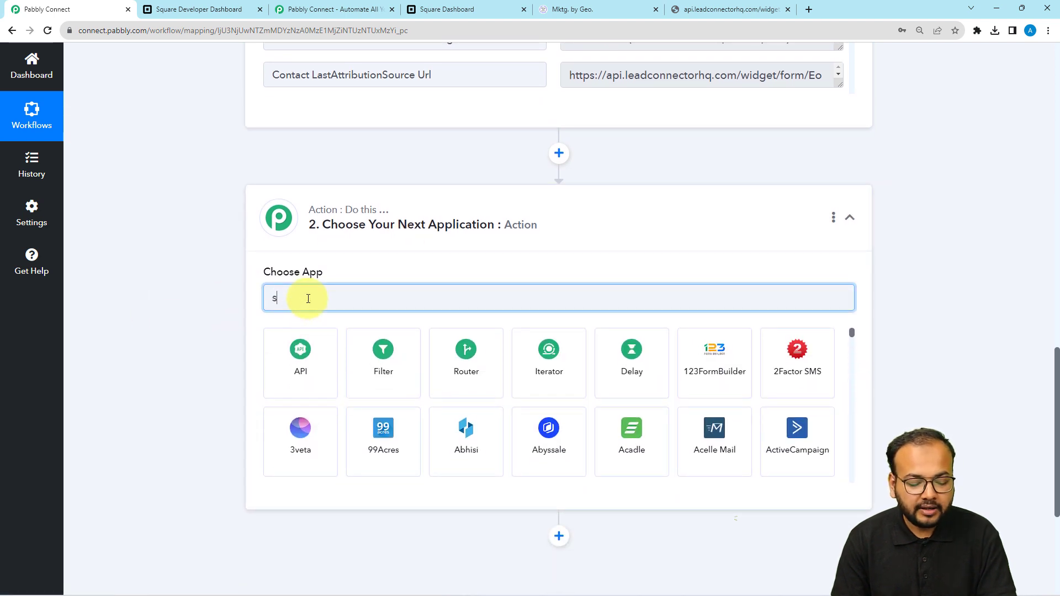
{"action": "type", "text": "quar"}
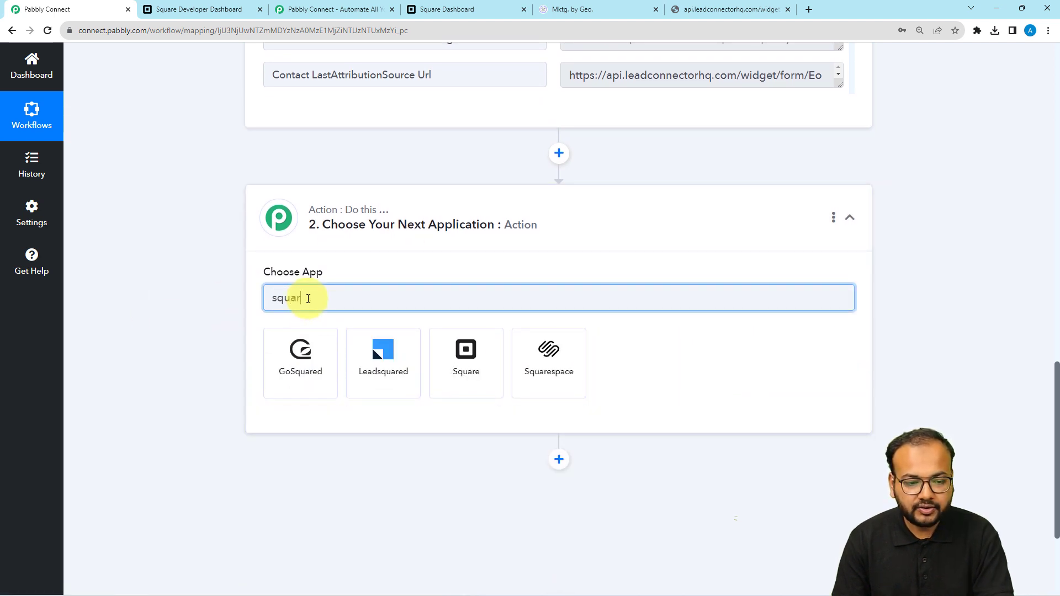
{"action": "type", "text": "e"}
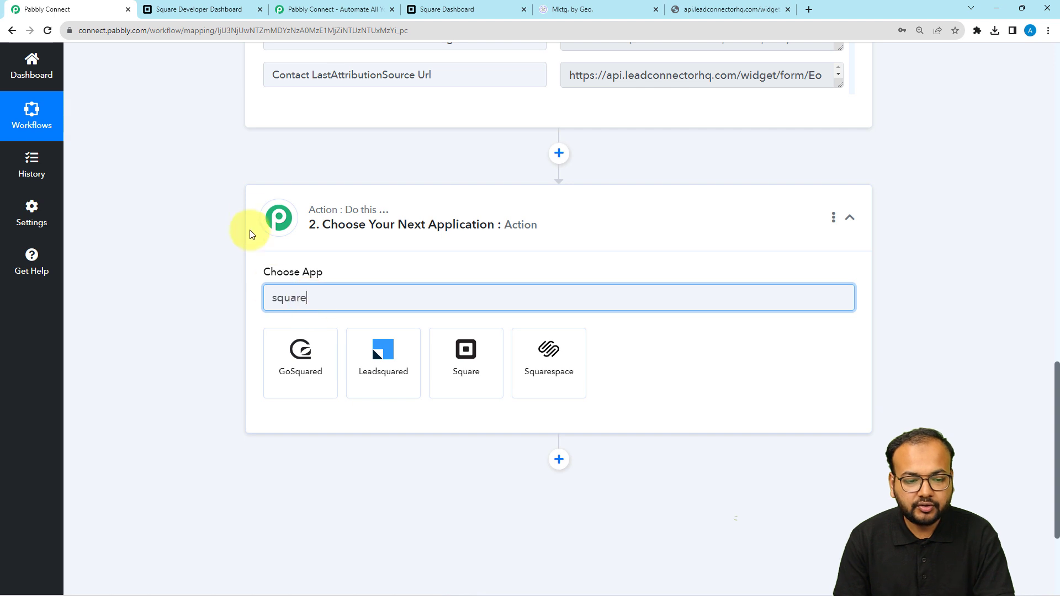
{"action": "left_click", "coordinate": [474, 395]}
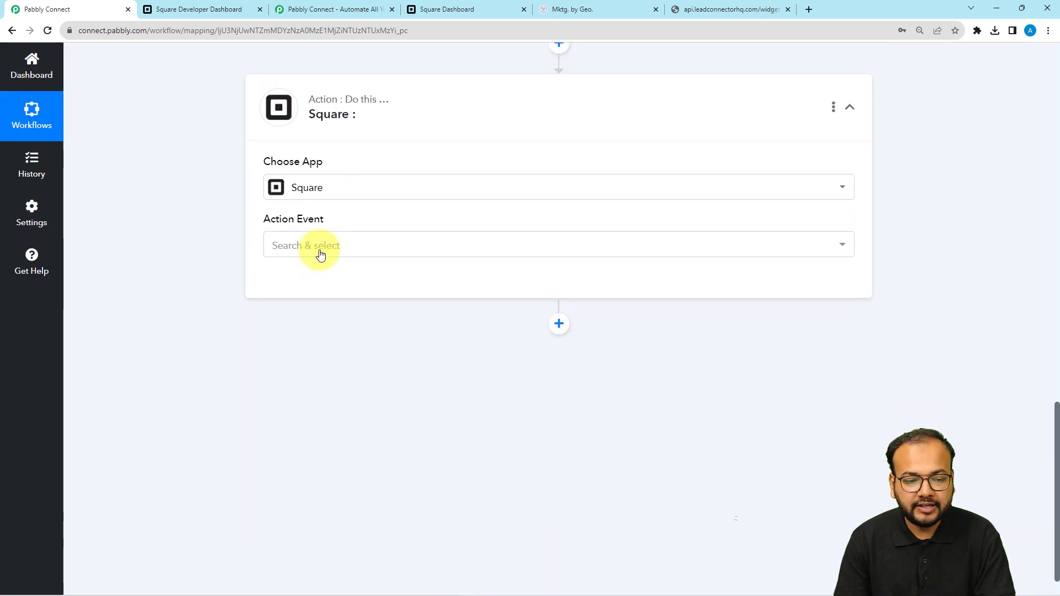
{"action": "left_click", "coordinate": [319, 252]}
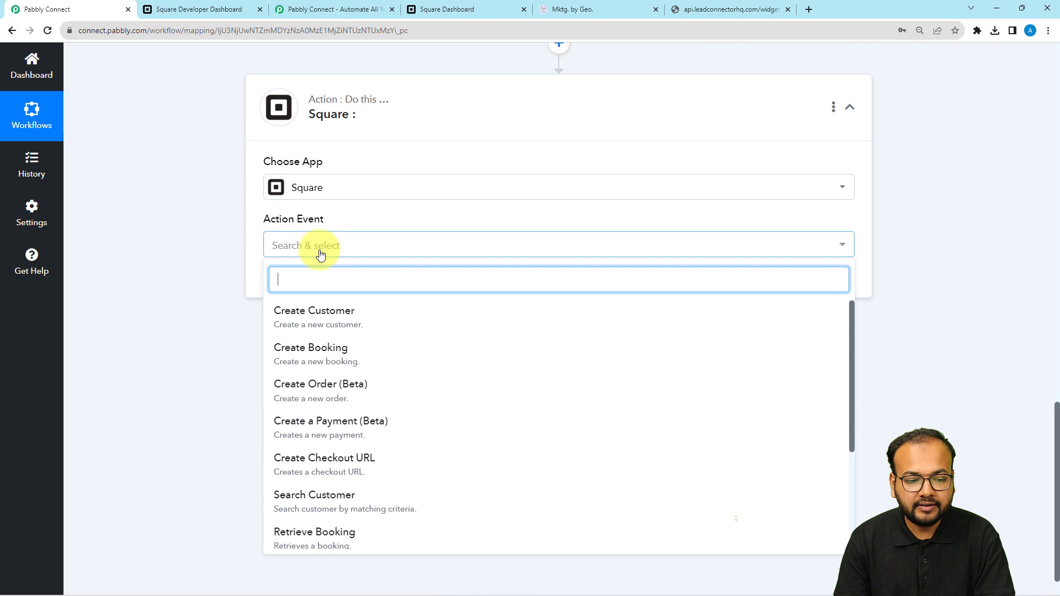
{"action": "left_click", "coordinate": [318, 324]}
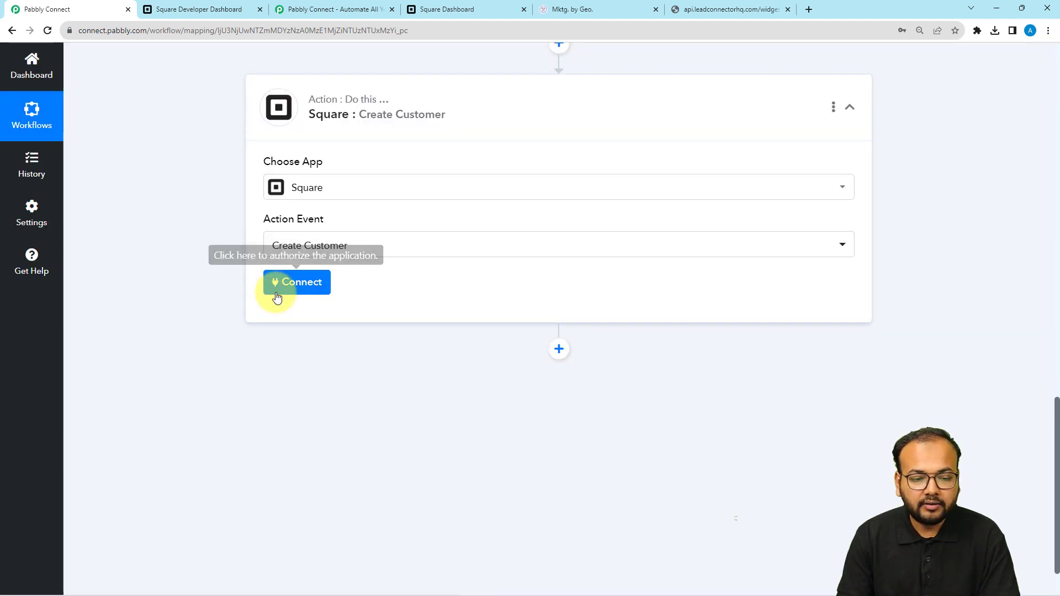
Step: Start adding a new Square connection and open the Square Developer Dashboard linked in its token instructions
{"action": "left_click", "coordinate": [277, 296]}
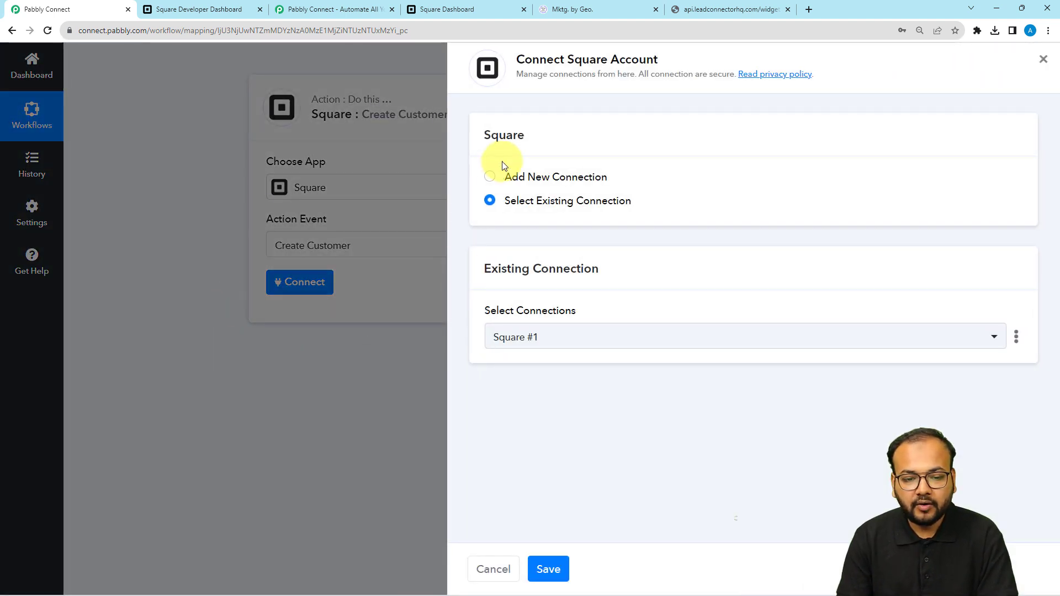
{"action": "left_click", "coordinate": [490, 177]}
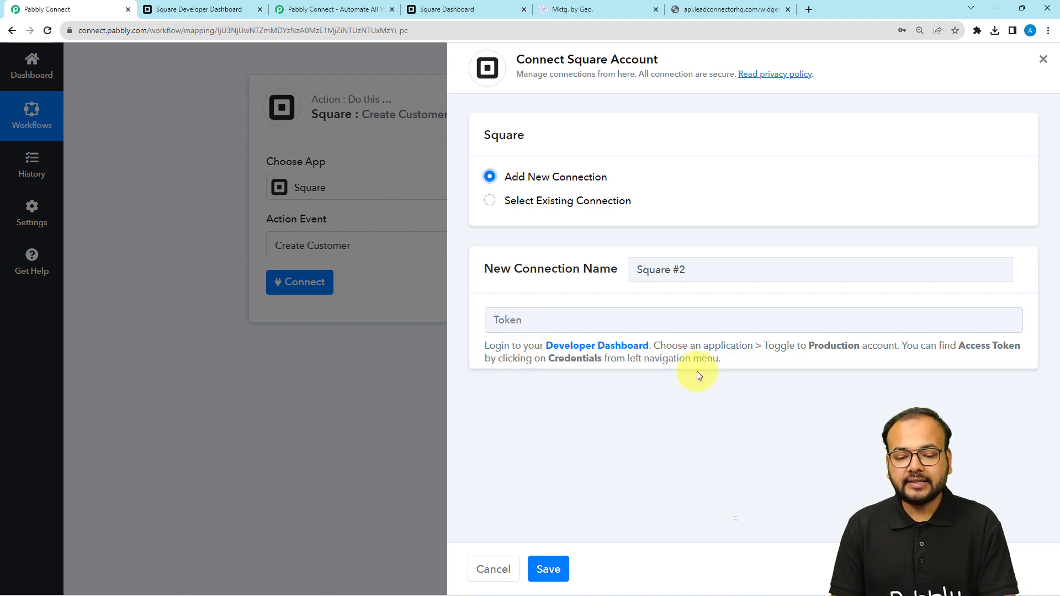
{"action": "left_click", "coordinate": [593, 351]}
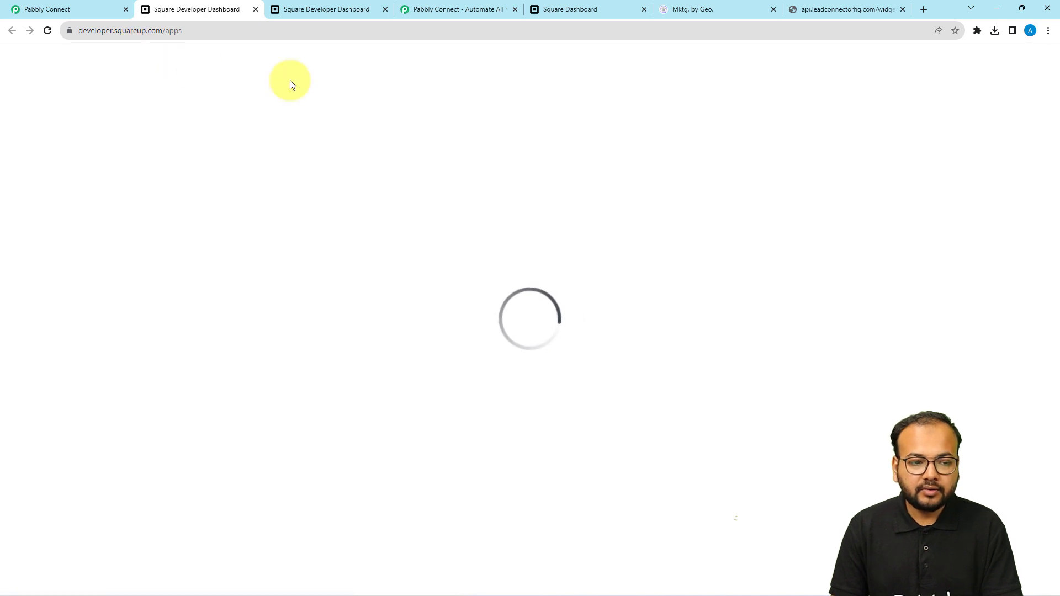
{"action": "left_click", "coordinate": [78, 9]}
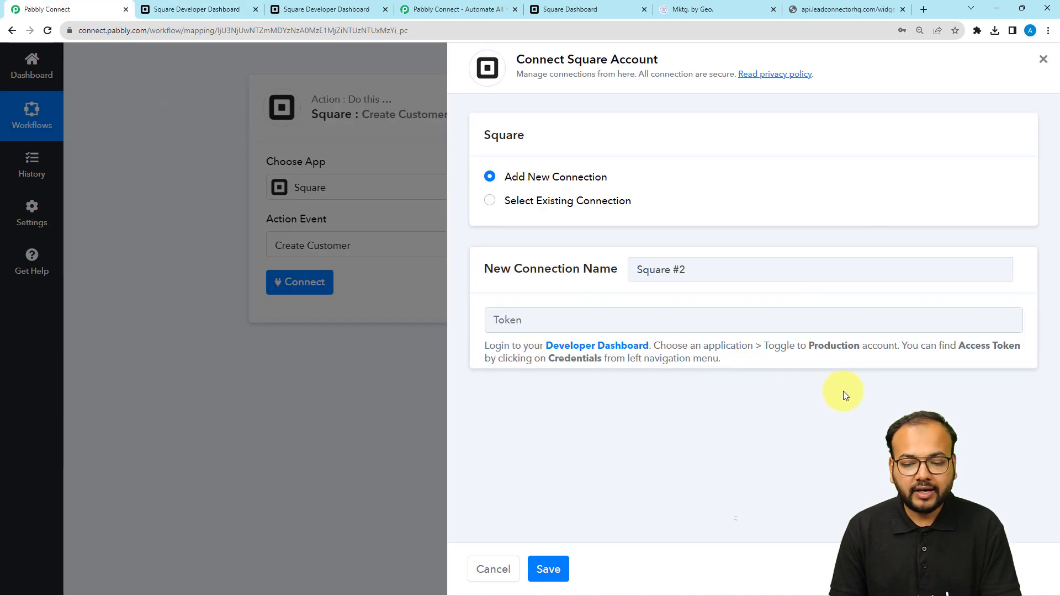
{"action": "left_click", "coordinate": [212, 10]}
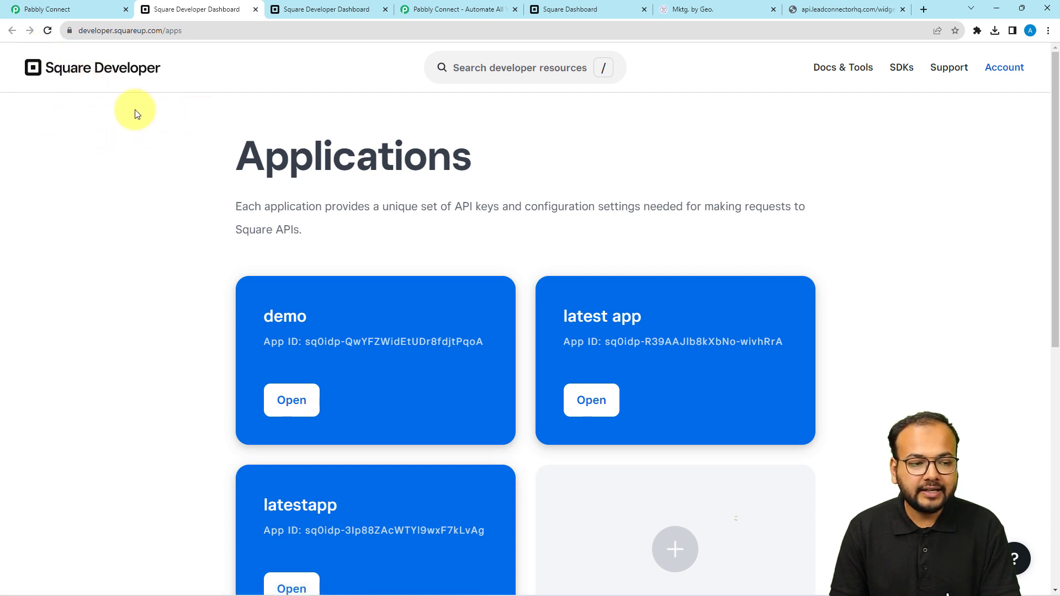
{"action": "scroll", "coordinate": [210, 171], "scroll_direction": "down", "scroll_amount": 1}
{"action": "scroll", "coordinate": [210, 170], "scroll_direction": "up", "scroll_amount": 1}
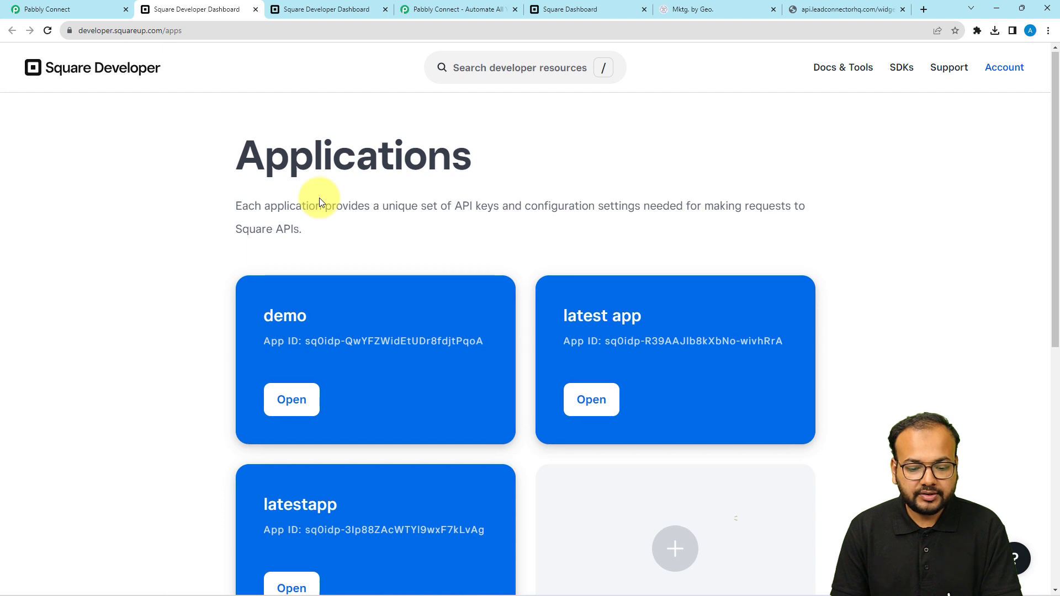
{"action": "scroll", "coordinate": [319, 200], "scroll_direction": "down", "scroll_amount": 2}
{"action": "scroll", "coordinate": [320, 200], "scroll_direction": "down", "scroll_amount": 2}
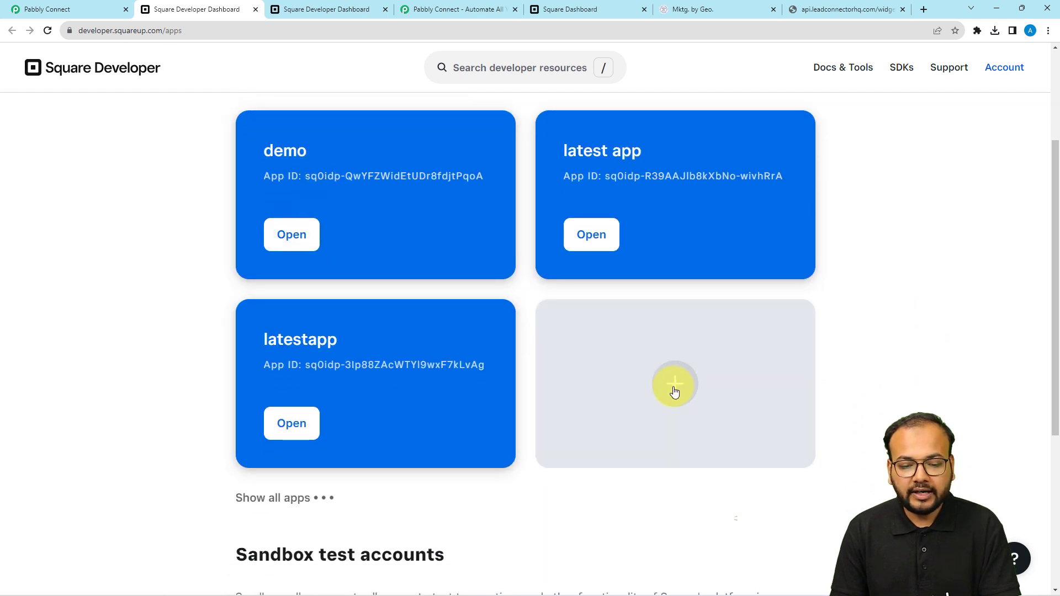
{"action": "left_click", "coordinate": [675, 387]}
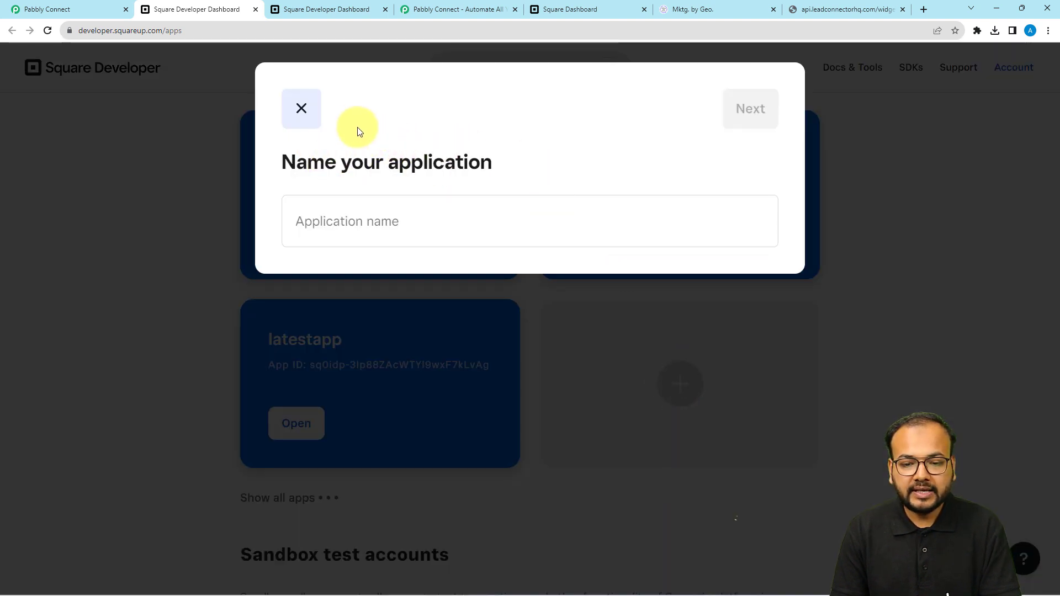
{"action": "left_click", "coordinate": [301, 108]}
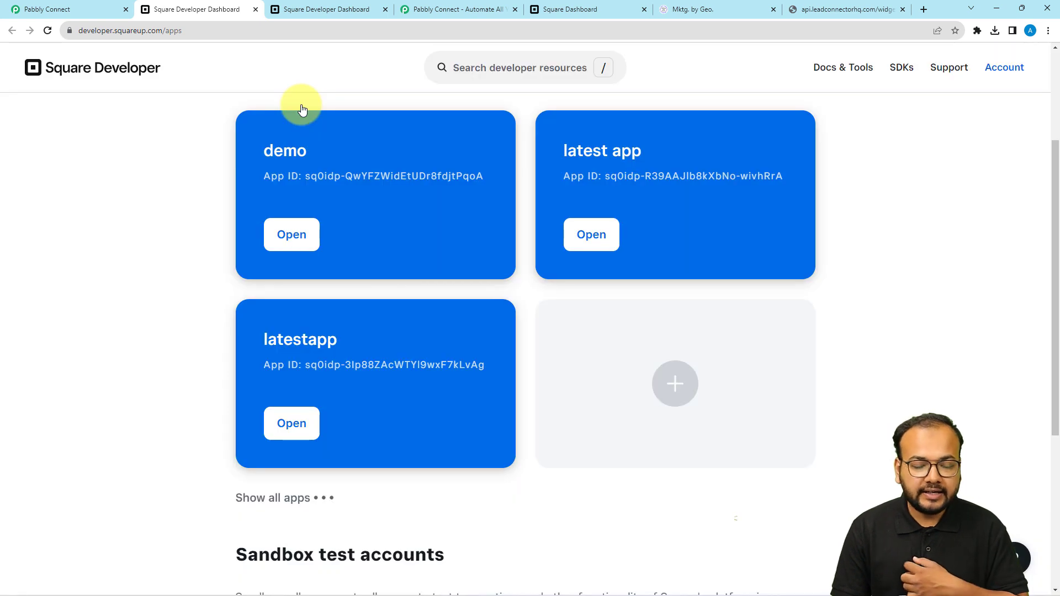
Step: Open the production credentials of the "latest app" application, then reveal and copy its production access token
{"action": "left_click", "coordinate": [587, 244]}
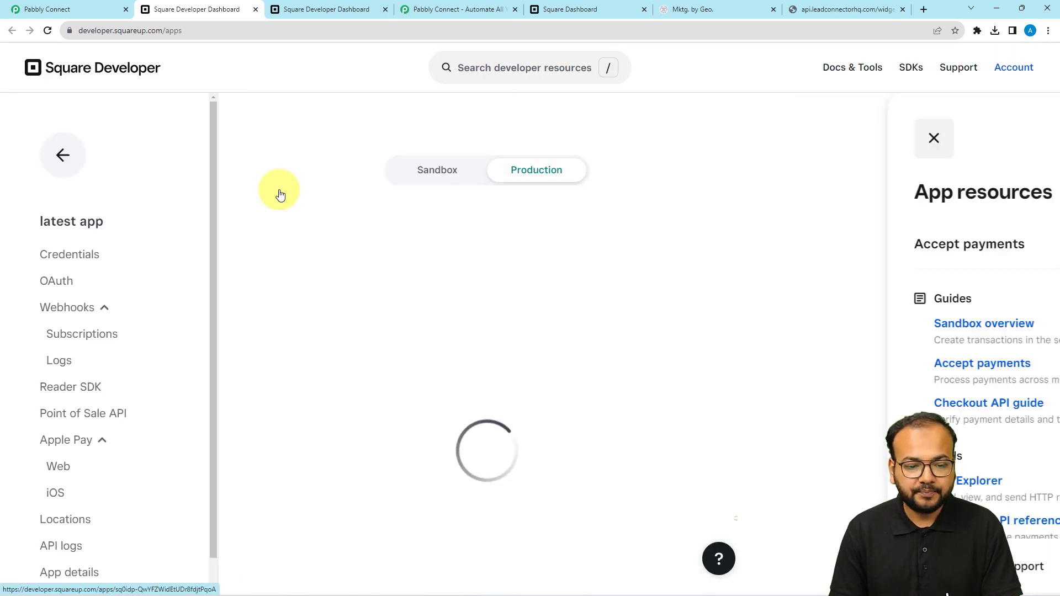
{"action": "left_click", "coordinate": [722, 141]}
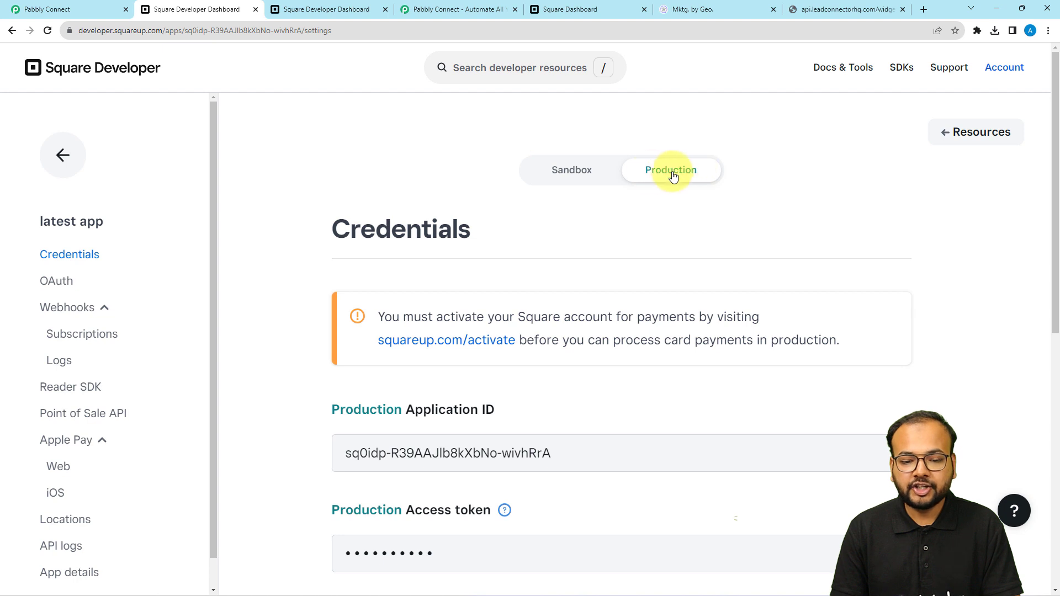
{"action": "scroll", "coordinate": [422, 263], "scroll_direction": "down", "scroll_amount": 3}
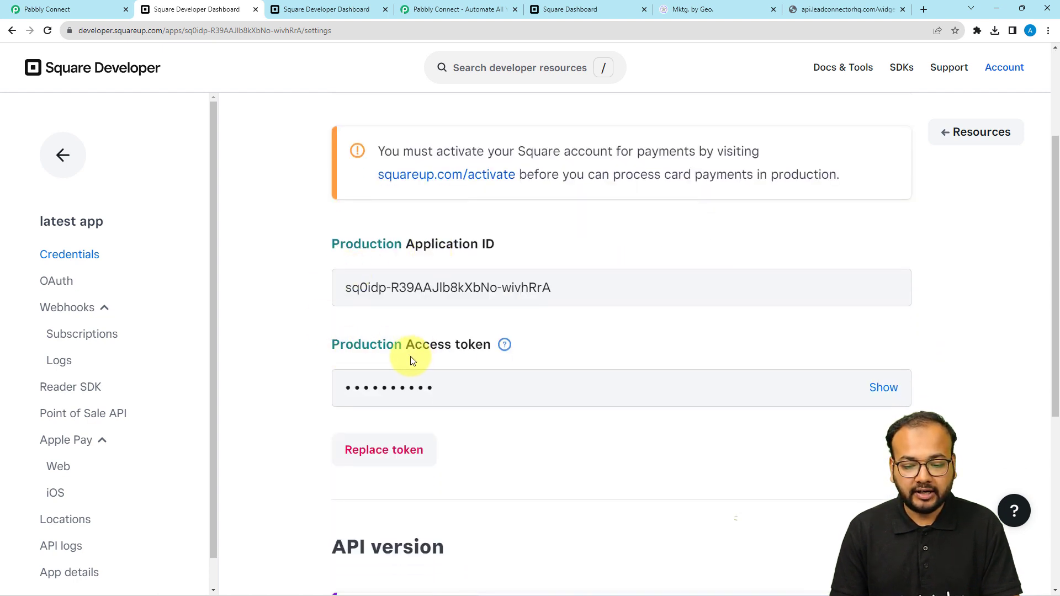
{"action": "left_click", "coordinate": [885, 387]}
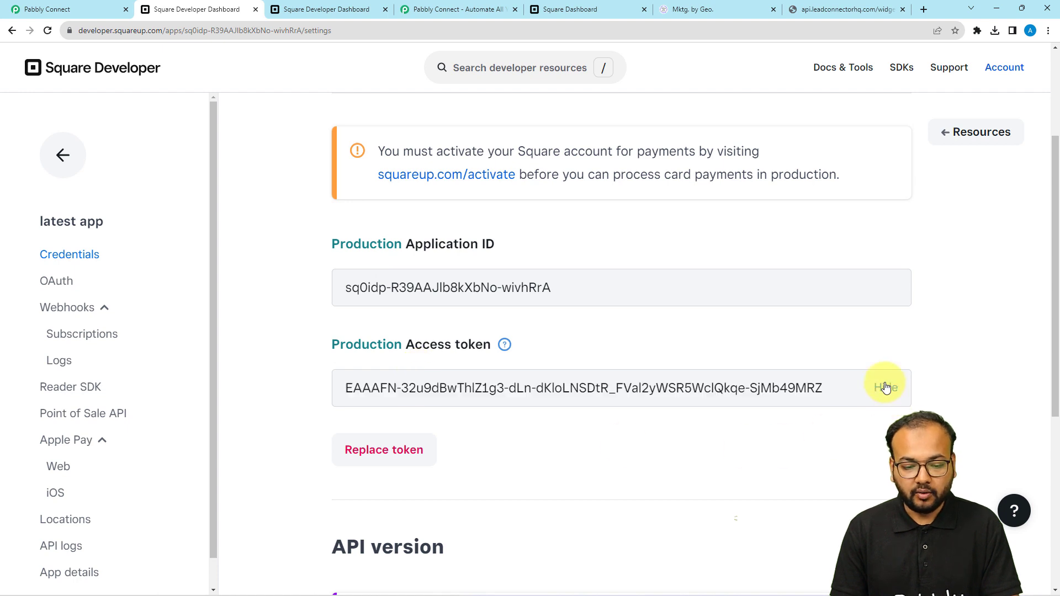
{"action": "triple_click", "coordinate": [802, 400]}
{"action": "key", "text": "ctrl+c"}
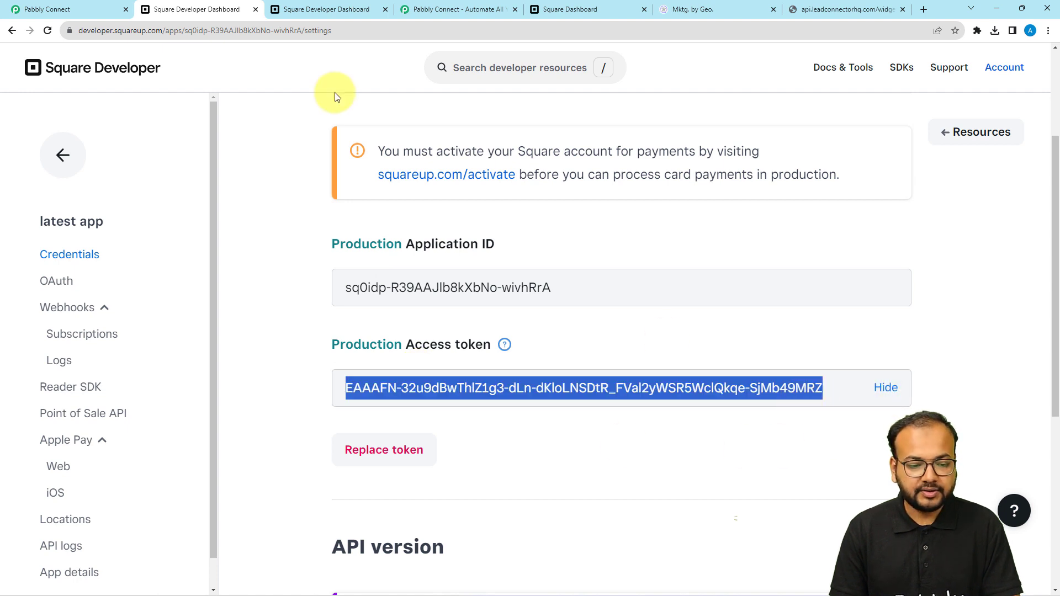
Step: Return to Pabbly Connect, paste the copied access token into the new Square connection's Token field and save the connection
{"action": "left_click", "coordinate": [55, 9]}
{"action": "left_click", "coordinate": [520, 321]}
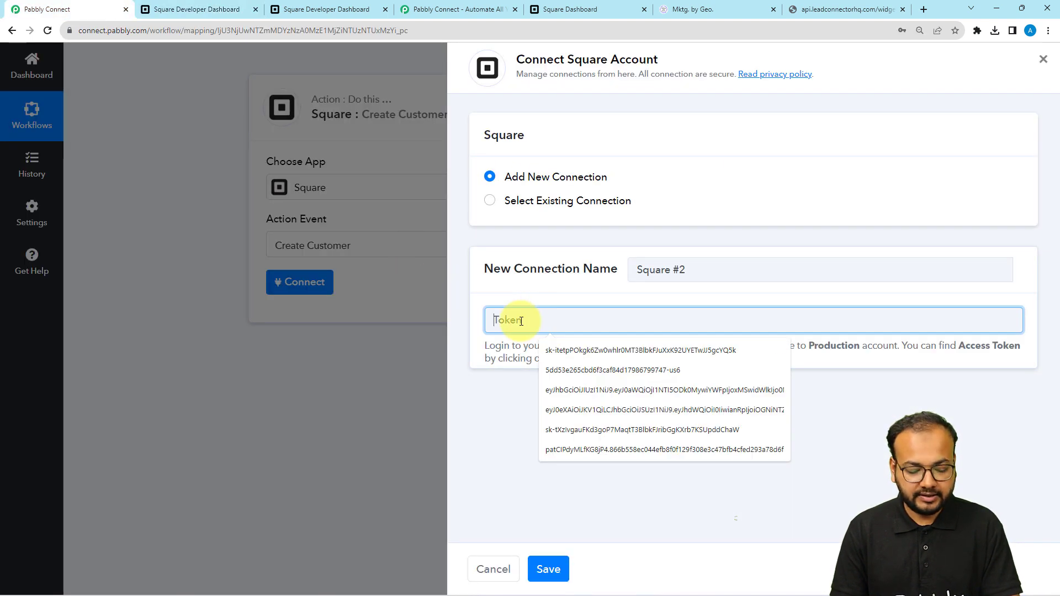
{"action": "key", "text": "ctrl+v"}
{"action": "left_click", "coordinate": [512, 445]}
{"action": "left_click", "coordinate": [566, 571]}
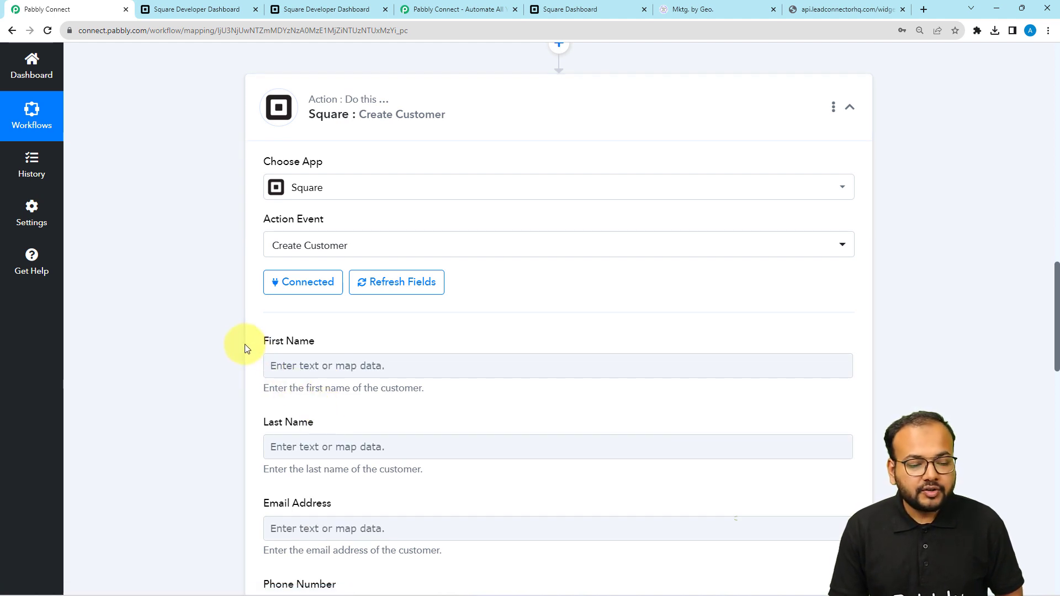
Step: Look over the Create Customer fields and compare them with the form data in the trigger's received webhook response
{"action": "scroll", "coordinate": [245, 345], "scroll_direction": "down", "scroll_amount": 3}
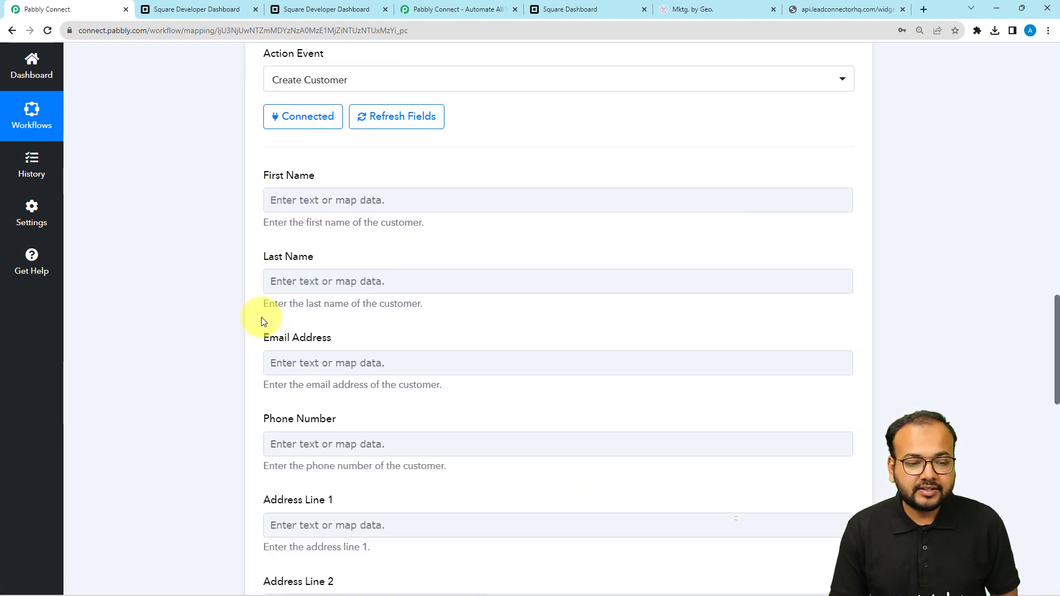
{"action": "scroll", "coordinate": [378, 325], "scroll_direction": "down", "scroll_amount": 2}
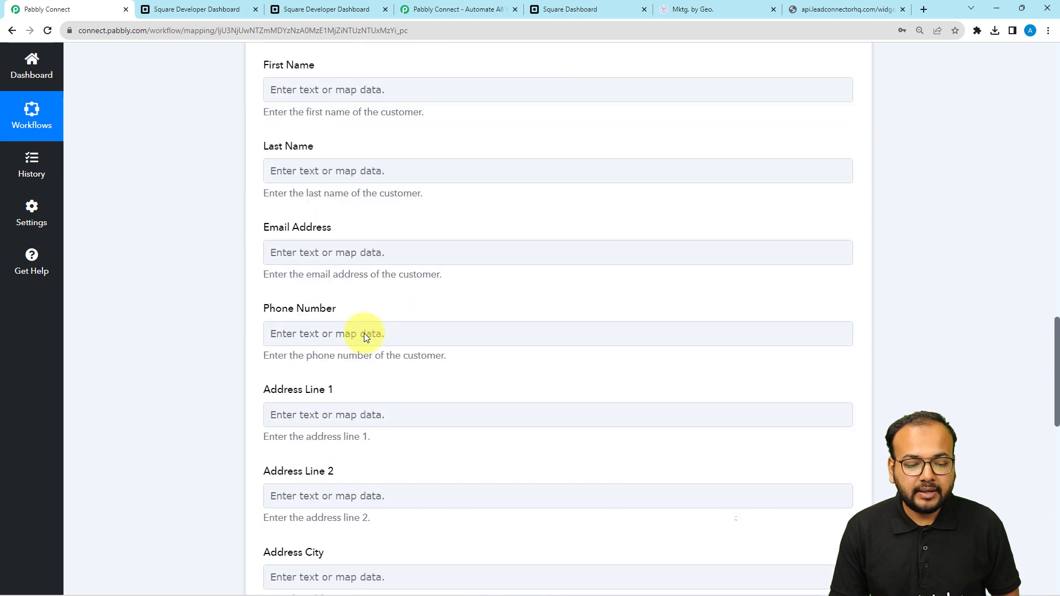
{"action": "scroll", "coordinate": [403, 381], "scroll_direction": "down", "scroll_amount": 2}
{"action": "scroll", "coordinate": [191, 387], "scroll_direction": "down", "scroll_amount": 5}
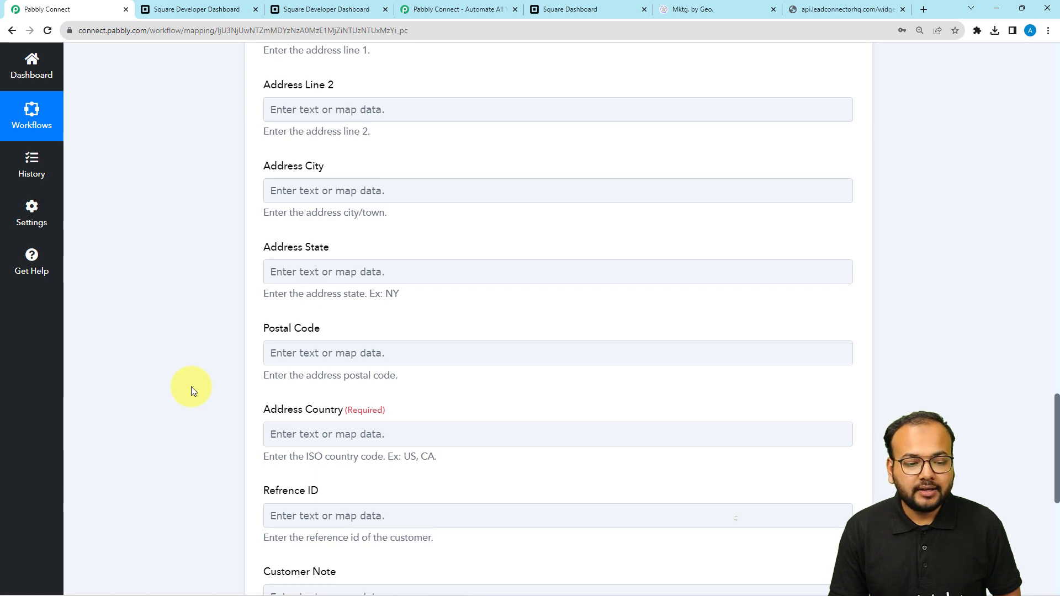
{"action": "middle_click", "coordinate": [191, 386]}
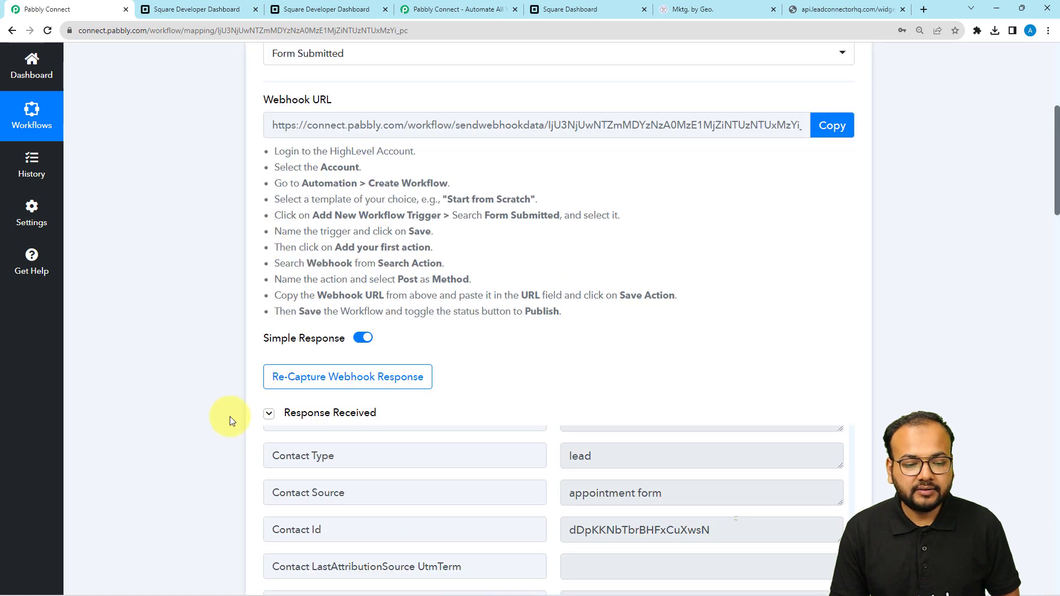
{"action": "left_click", "coordinate": [364, 393]}
{"action": "scroll", "coordinate": [366, 389], "scroll_direction": "up", "scroll_amount": 3}
{"action": "scroll", "coordinate": [367, 386], "scroll_direction": "down", "scroll_amount": 3}
{"action": "scroll", "coordinate": [332, 381], "scroll_direction": "up", "scroll_amount": 4}
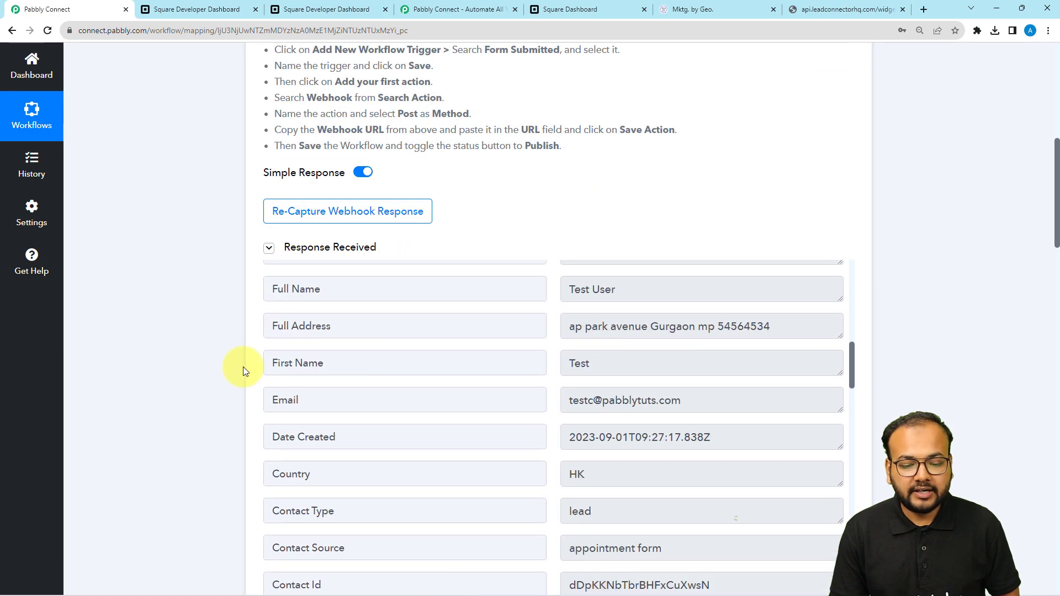
{"action": "scroll", "coordinate": [141, 288], "scroll_direction": "up", "scroll_amount": 2}
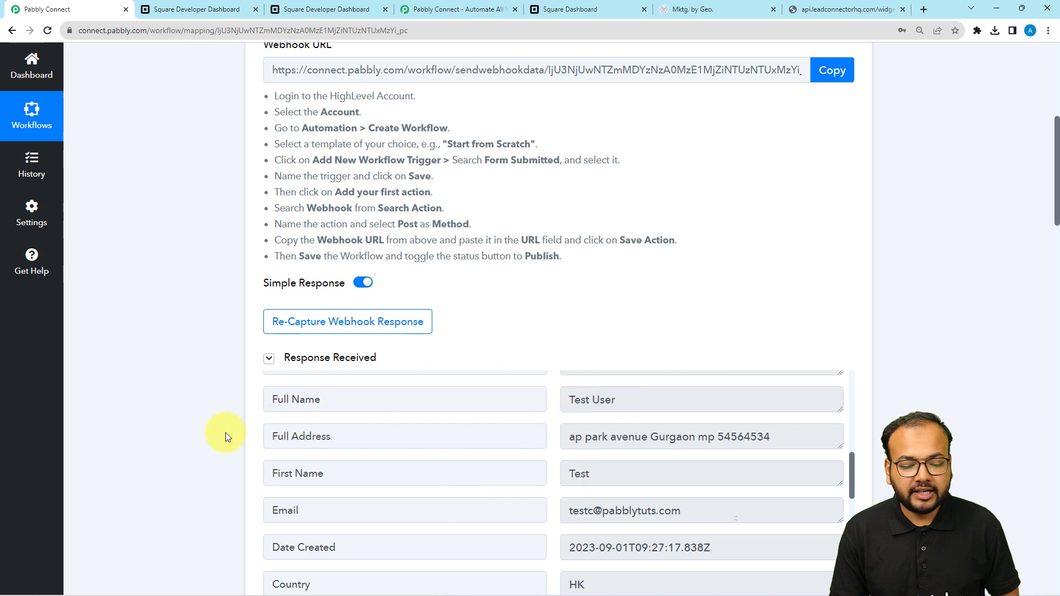
{"action": "scroll", "coordinate": [225, 432], "scroll_direction": "down", "scroll_amount": 4}
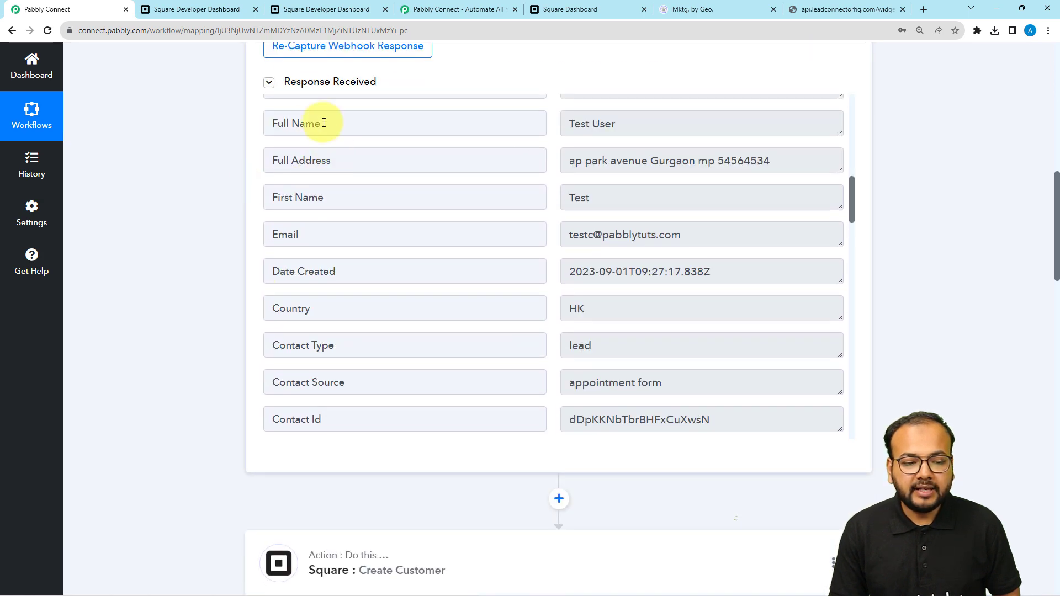
{"action": "scroll", "coordinate": [227, 266], "scroll_direction": "down", "scroll_amount": 10}
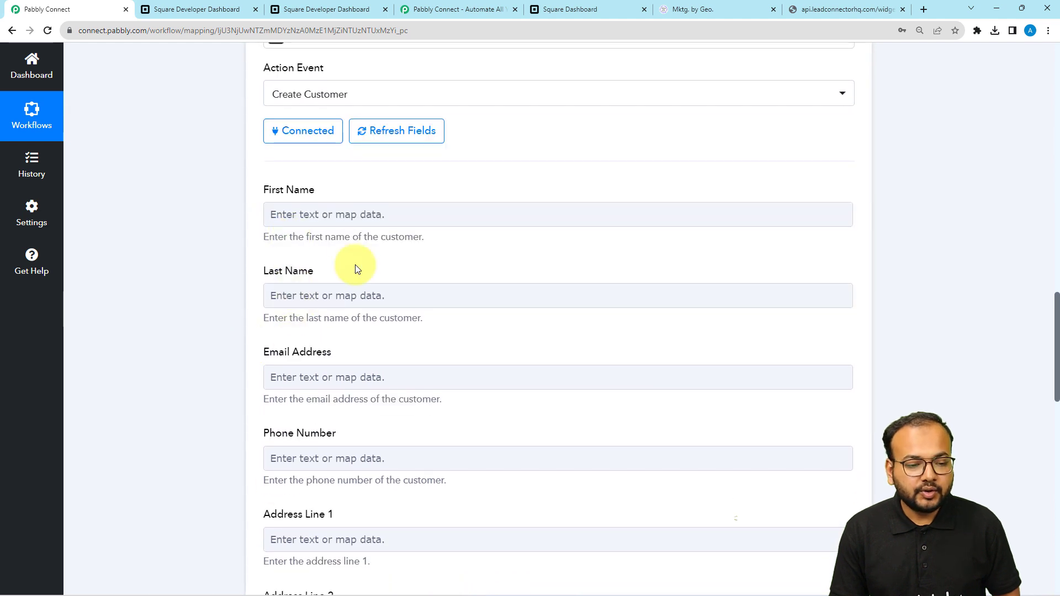
Step: Map the customer's First Name field to the First Name value from the LeadConnector V2 form submission
{"action": "left_click", "coordinate": [310, 216]}
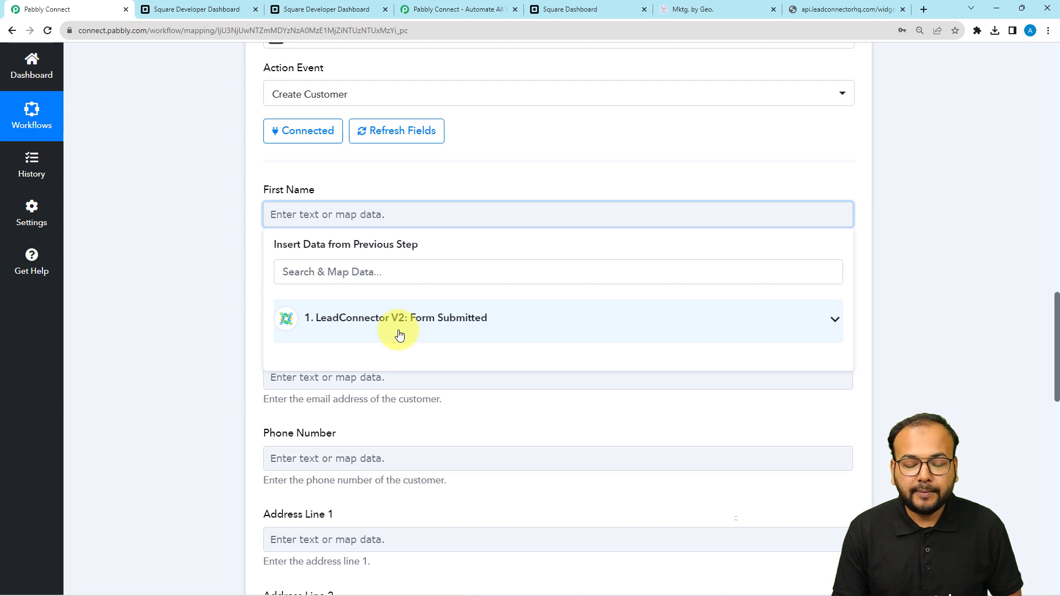
{"action": "left_click", "coordinate": [419, 341]}
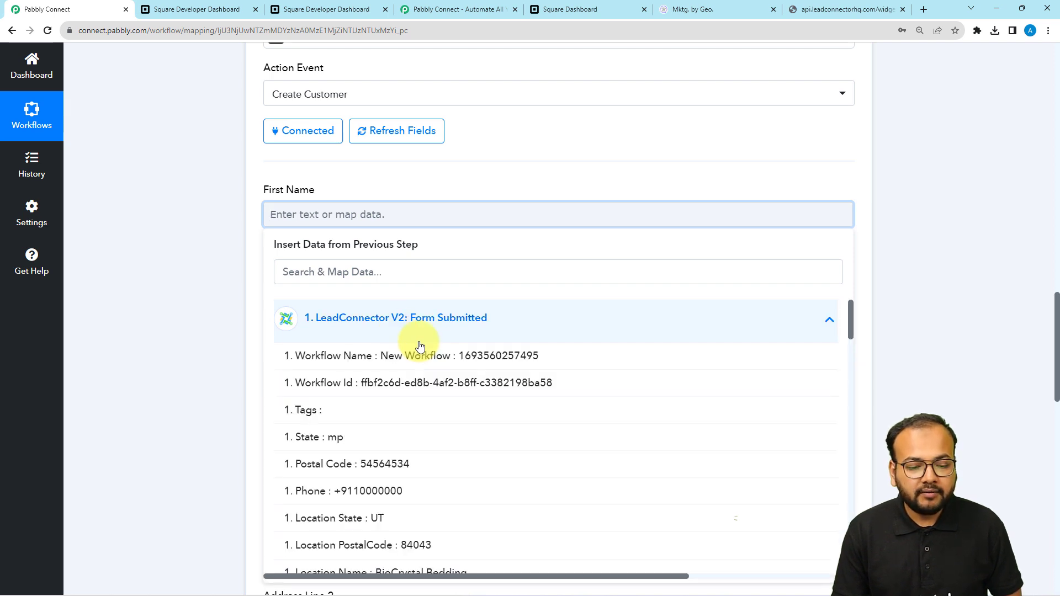
{"action": "scroll", "coordinate": [418, 462], "scroll_direction": "down", "scroll_amount": 4}
{"action": "scroll", "coordinate": [420, 466], "scroll_direction": "down", "scroll_amount": 3}
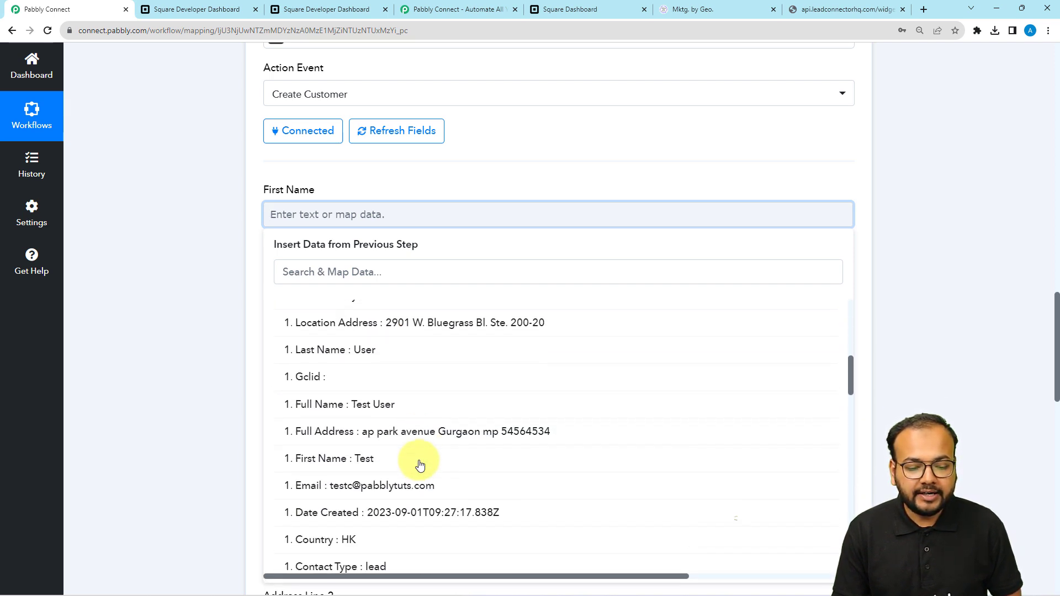
{"action": "scroll", "coordinate": [422, 464], "scroll_direction": "down", "scroll_amount": 1}
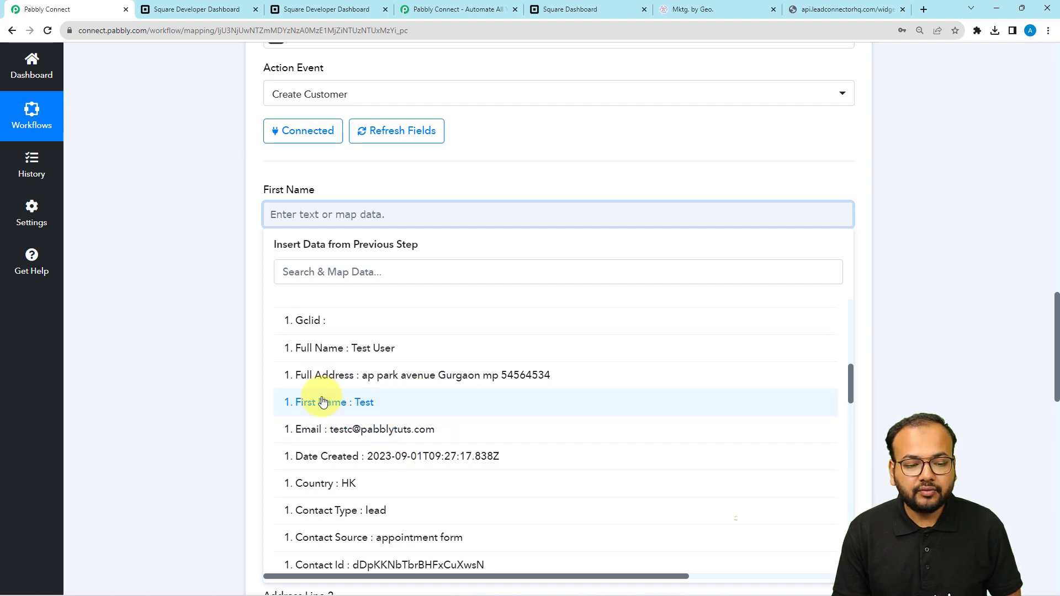
{"action": "left_click", "coordinate": [351, 406]}
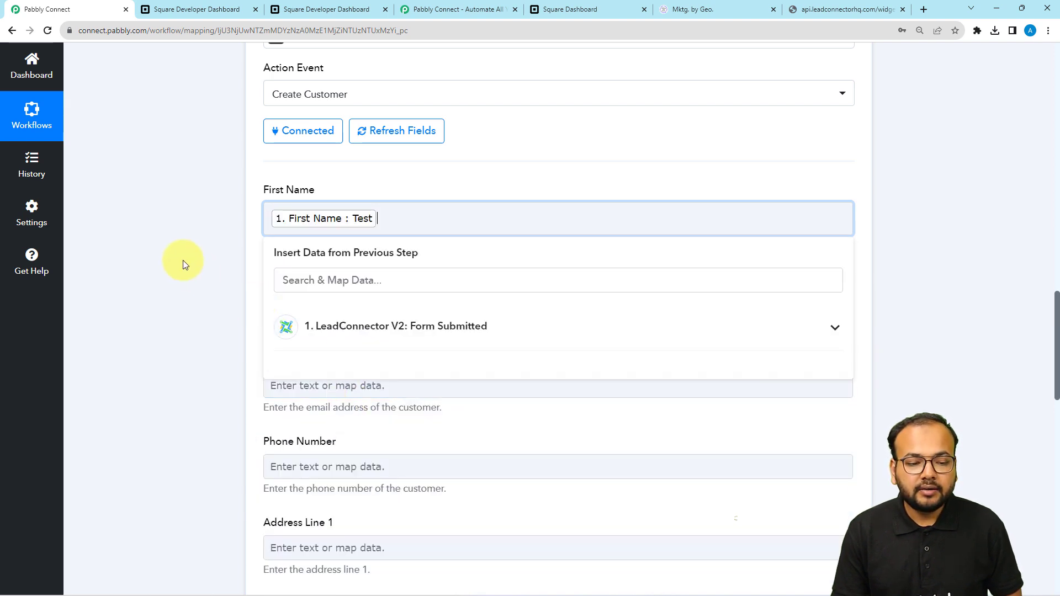
{"action": "left_click", "coordinate": [234, 217]}
Step: Map the customer's Last Name field to the Last Name value from the form submission
{"action": "scroll", "coordinate": [234, 218], "scroll_direction": "down", "scroll_amount": 1}
{"action": "scroll", "coordinate": [234, 218], "scroll_direction": "down", "scroll_amount": 2}
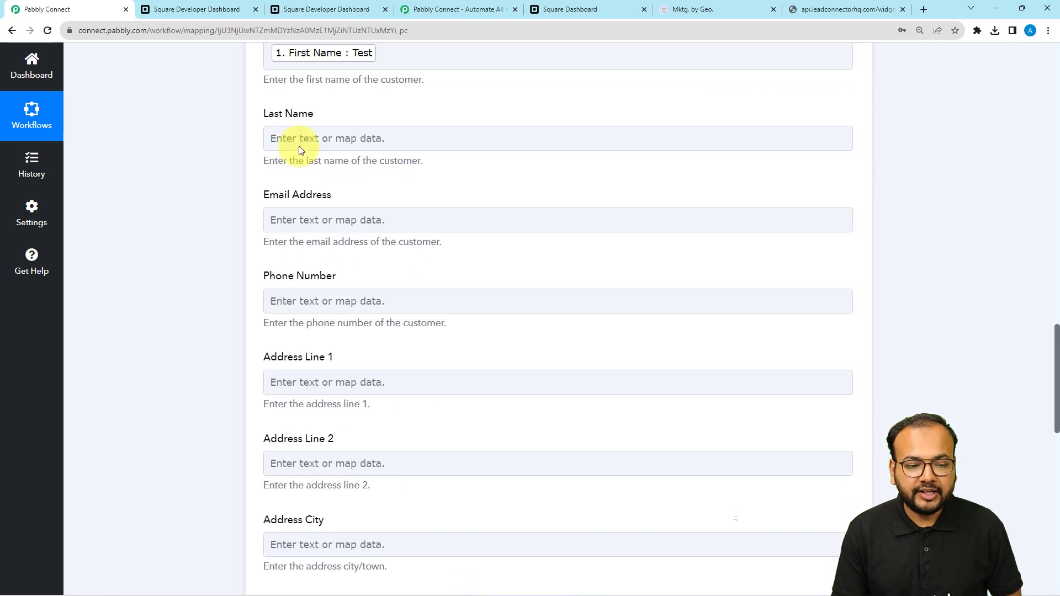
{"action": "left_click", "coordinate": [284, 139]}
{"action": "left_click", "coordinate": [333, 195]}
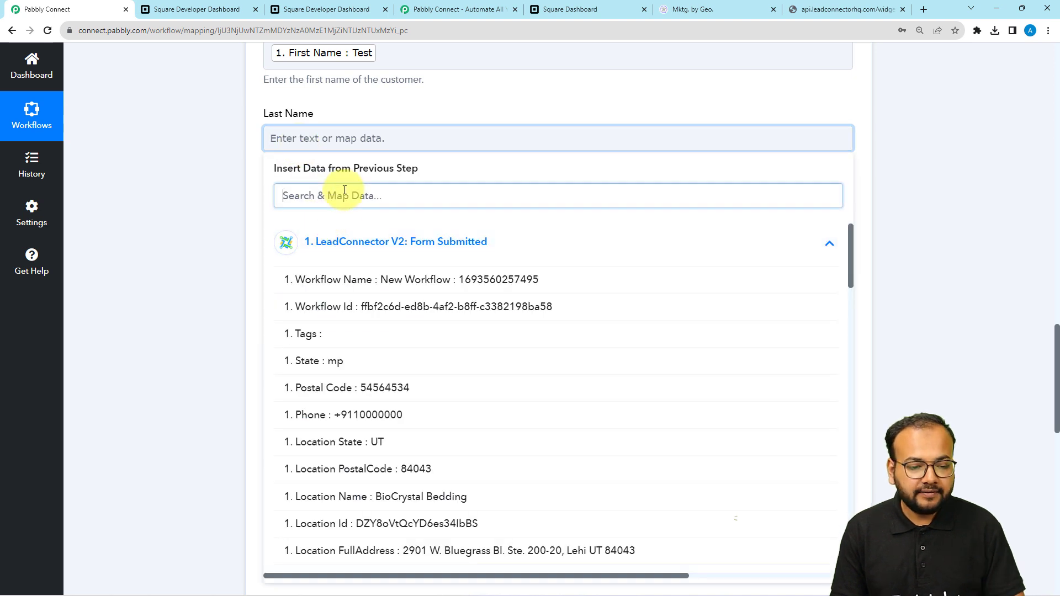
{"action": "type", "text": "last"}
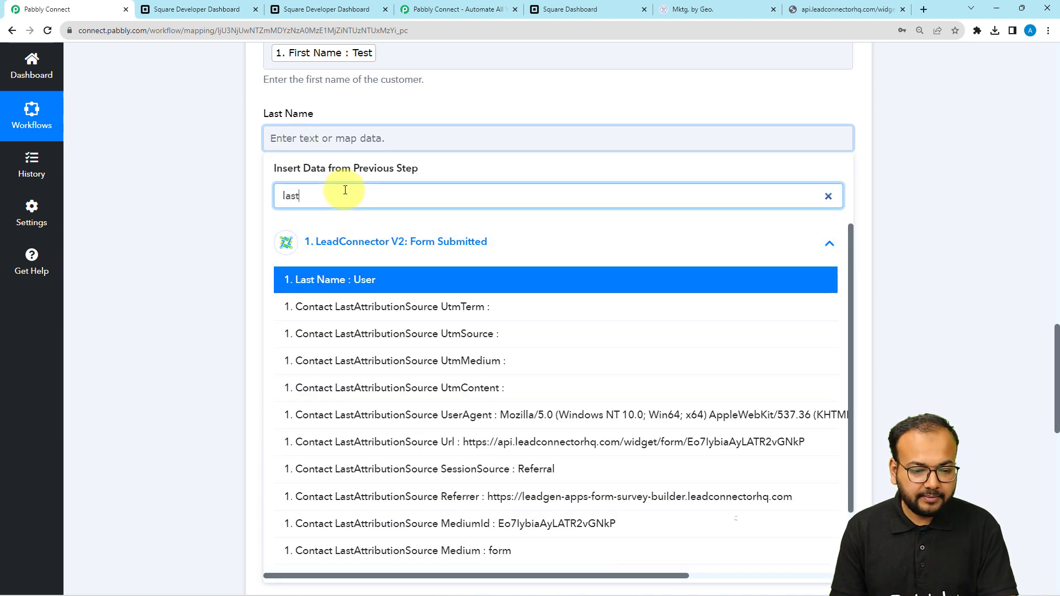
{"action": "left_click", "coordinate": [293, 281]}
{"action": "left_click", "coordinate": [224, 237]}
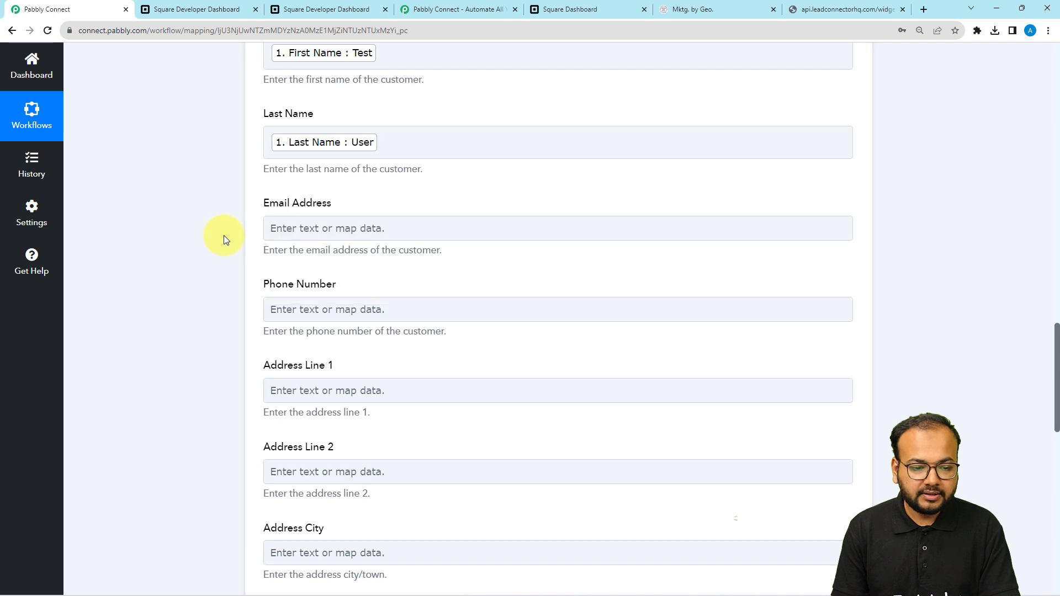
Step: Map the customer's Email Address field to the Email value from the form submission
{"action": "scroll", "coordinate": [276, 171], "scroll_direction": "down", "scroll_amount": 1}
{"action": "left_click", "coordinate": [277, 172]}
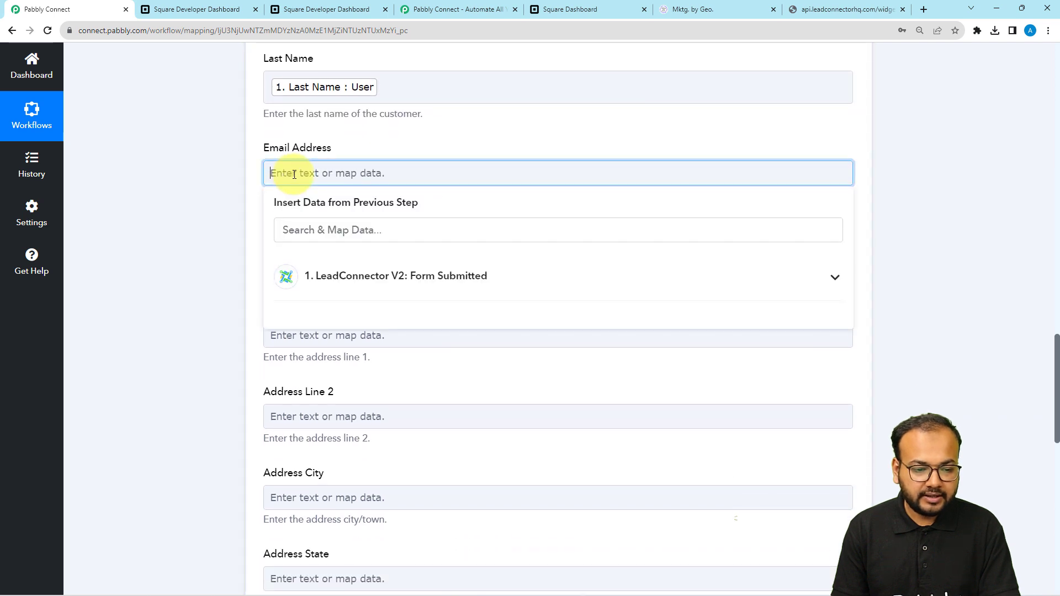
{"action": "left_click", "coordinate": [302, 229]}
{"action": "type", "text": "em"}
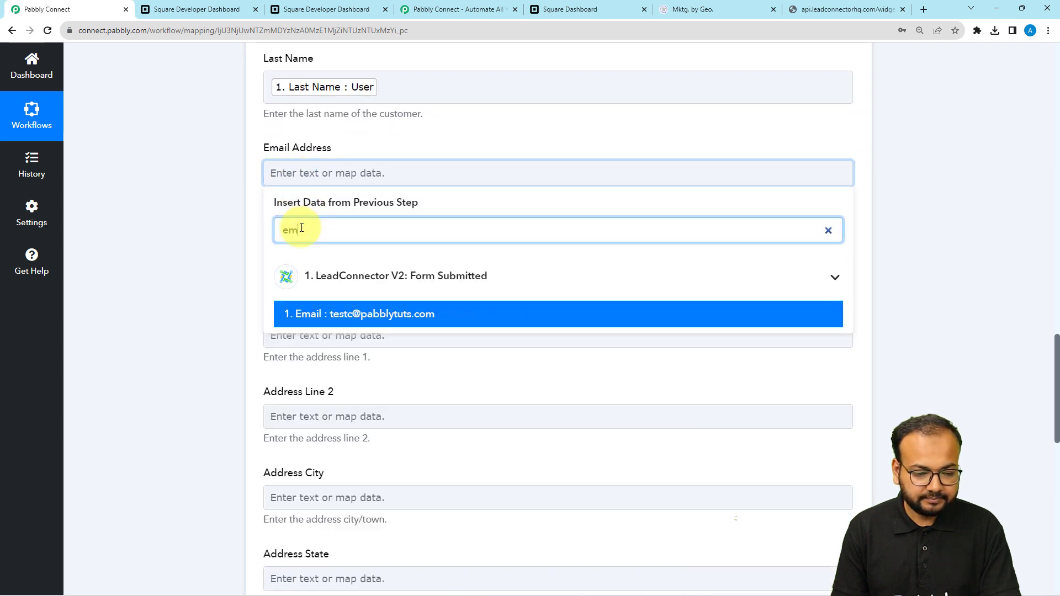
{"action": "left_click", "coordinate": [327, 314]}
{"action": "left_click", "coordinate": [247, 281]}
Step: Map the customer's Phone Number field to the Phone value from the form submission
{"action": "scroll", "coordinate": [246, 281], "scroll_direction": "down", "scroll_amount": 2}
{"action": "left_click", "coordinate": [307, 160]}
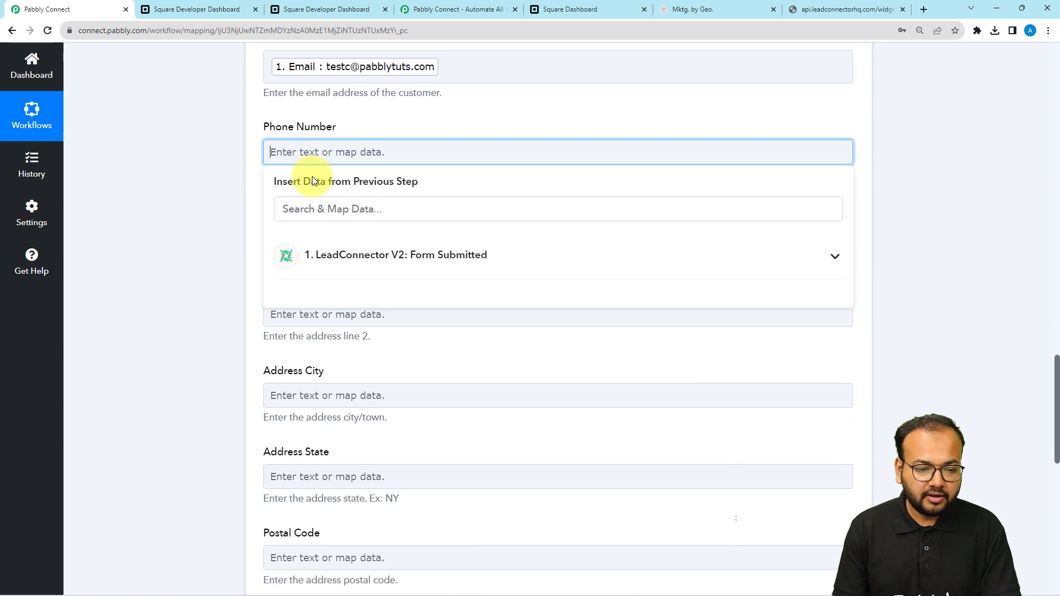
{"action": "left_click", "coordinate": [300, 207]}
{"action": "type", "text": "p"}
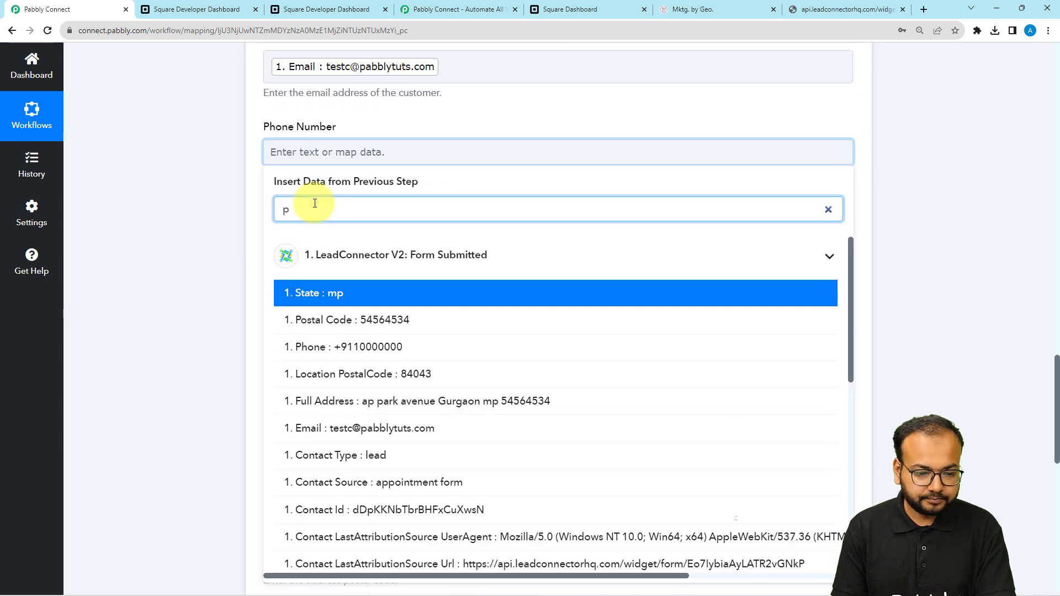
{"action": "type", "text": "h"}
{"action": "left_click", "coordinate": [315, 294]}
Step: Map the Address Line 1 field to the contact's Full Address value from the form submission
{"action": "scroll", "coordinate": [303, 226], "scroll_direction": "down", "scroll_amount": 1}
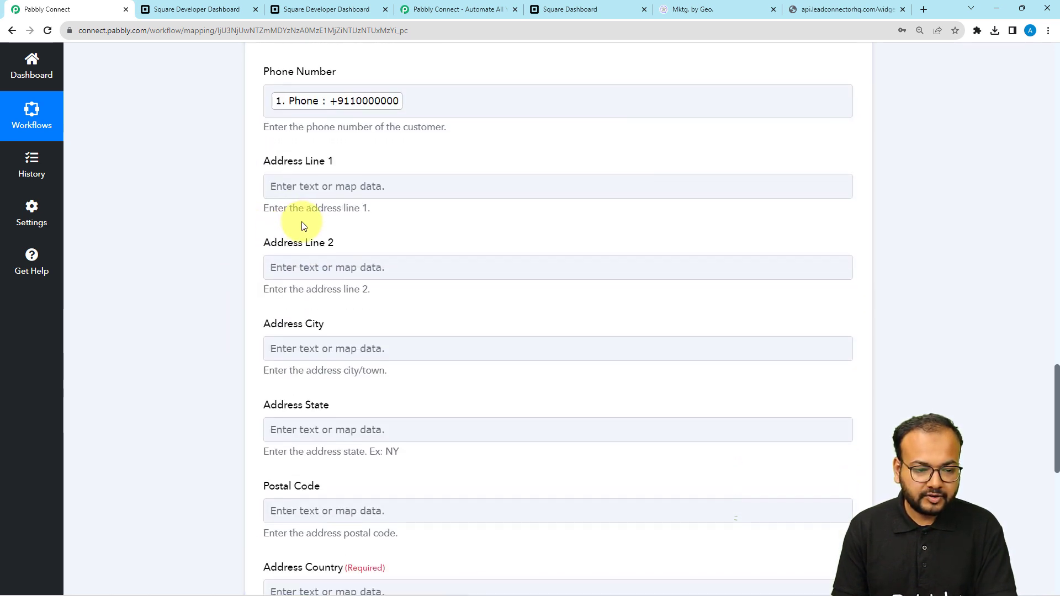
{"action": "left_click", "coordinate": [307, 185]}
{"action": "left_click", "coordinate": [331, 247]}
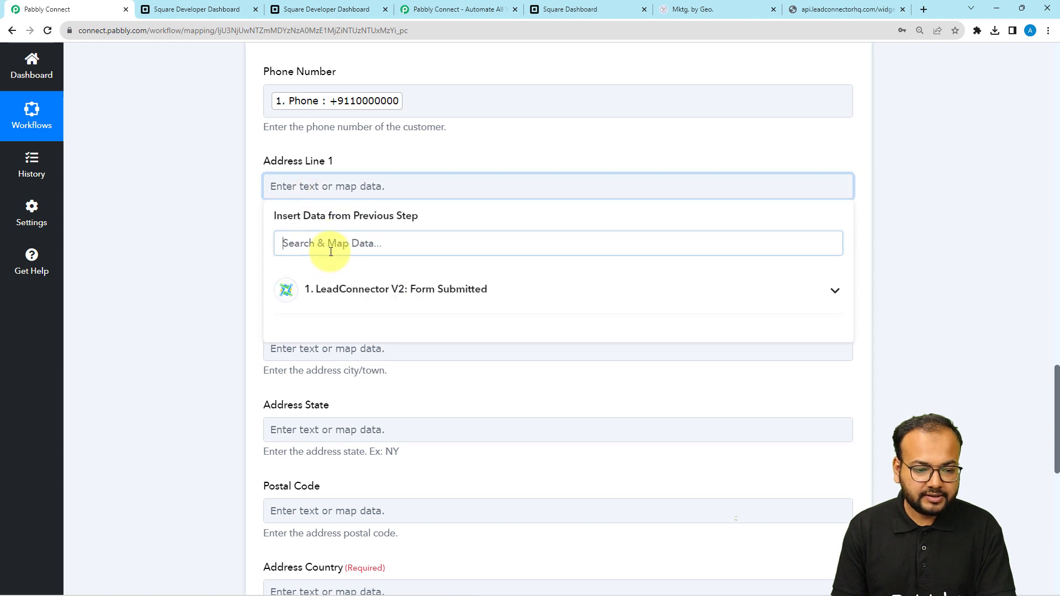
{"action": "type", "text": "ad"}
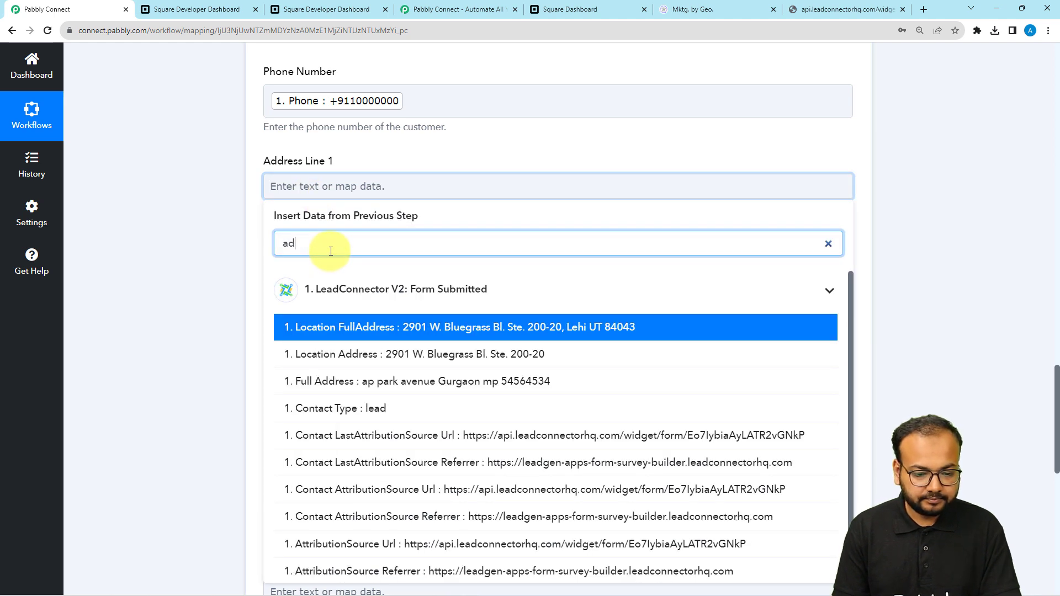
{"action": "left_click", "coordinate": [356, 381]}
{"action": "scroll", "coordinate": [214, 290], "scroll_direction": "down", "scroll_amount": 1}
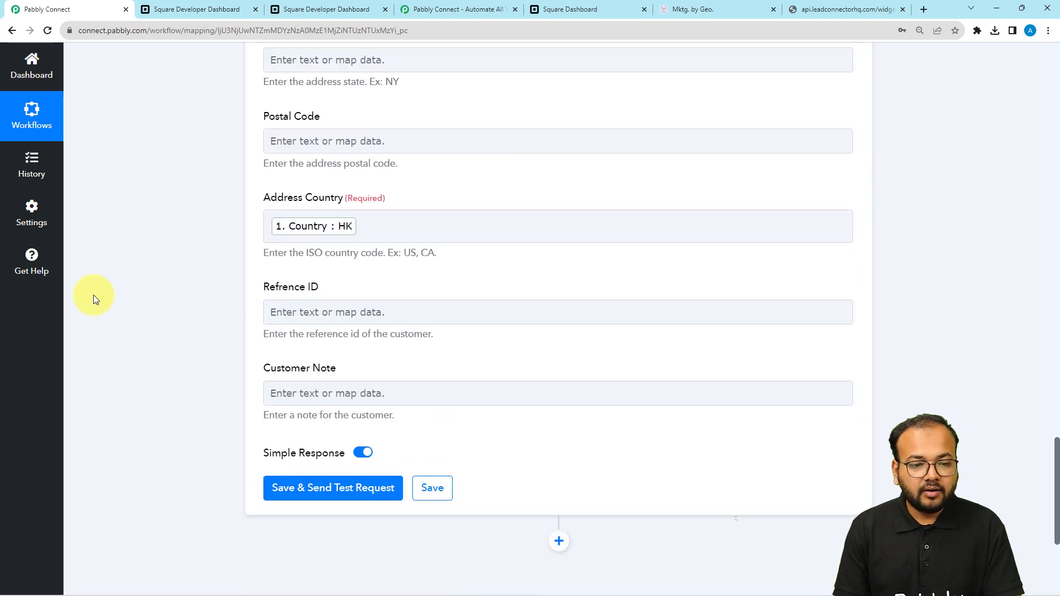
Step: Review the mapped contact and address fields of the Square Create Customer action
{"action": "scroll", "coordinate": [94, 295], "scroll_direction": "up", "scroll_amount": 10}
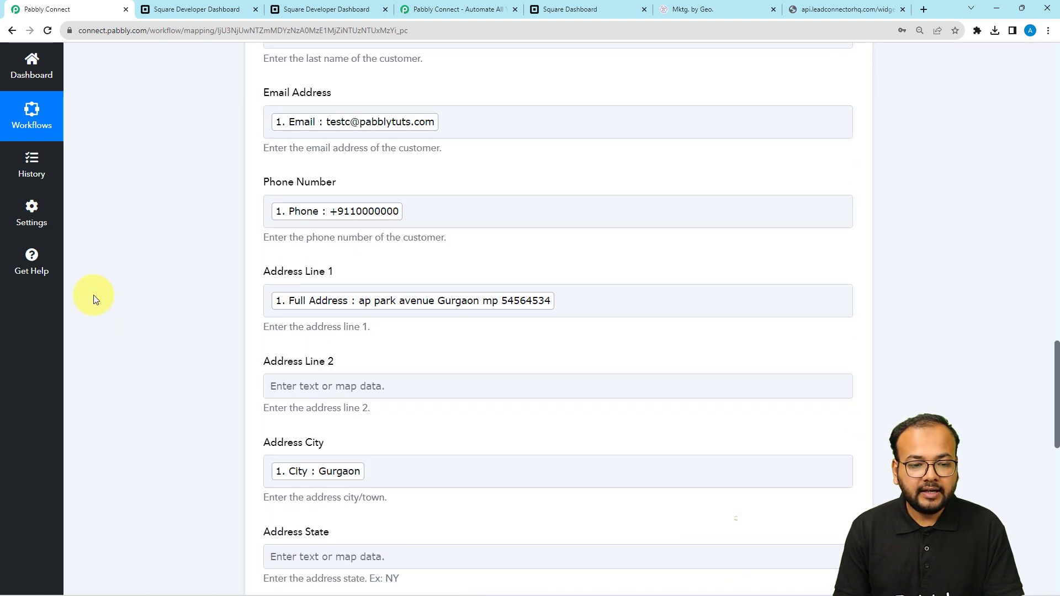
{"action": "scroll", "coordinate": [94, 295], "scroll_direction": "down", "scroll_amount": 8}
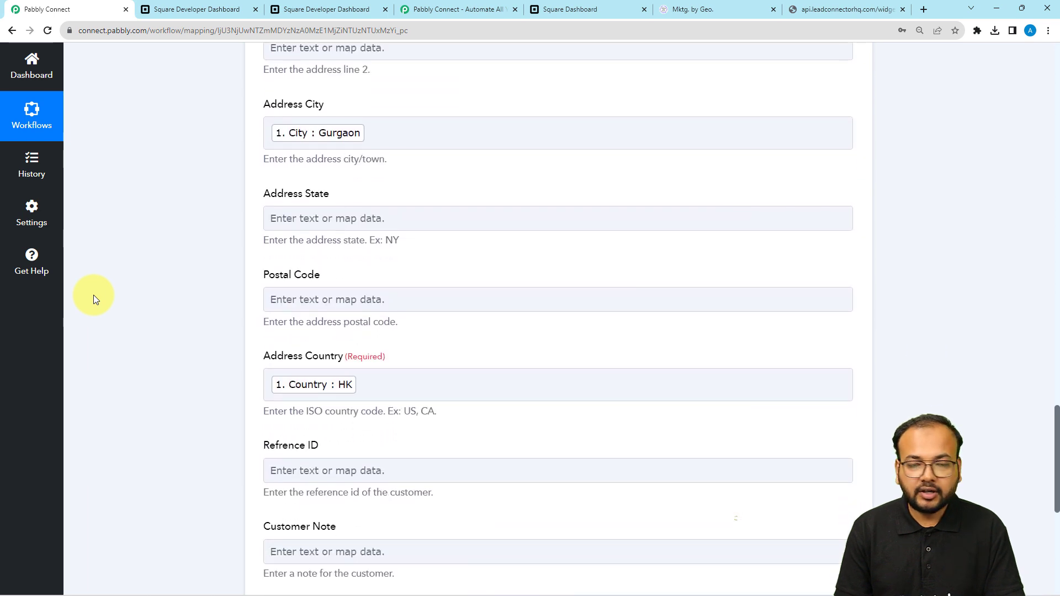
{"action": "scroll", "coordinate": [94, 295], "scroll_direction": "down", "scroll_amount": 1}
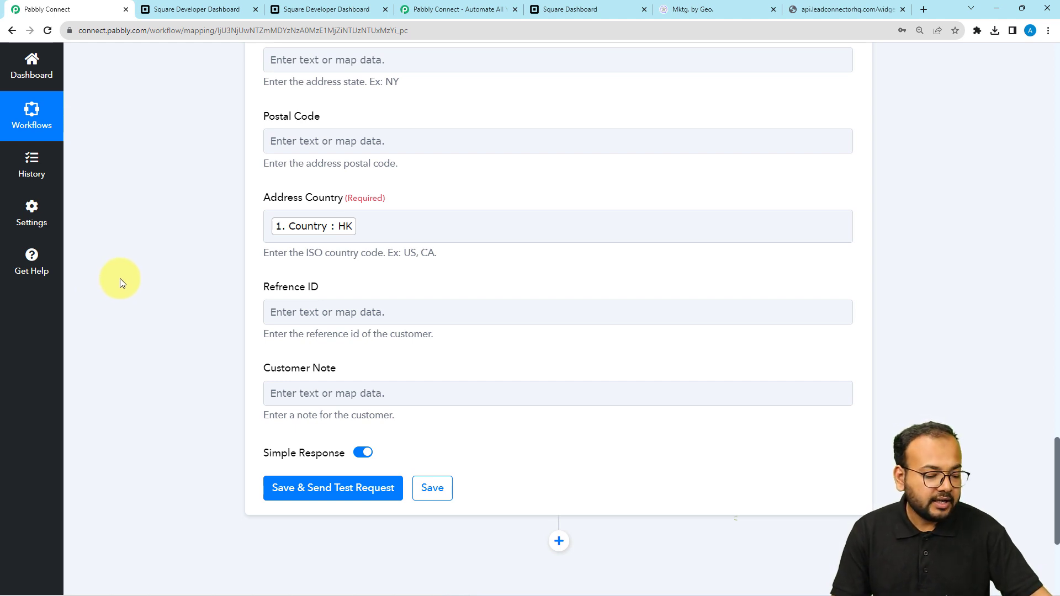
{"action": "scroll", "coordinate": [120, 278], "scroll_direction": "down", "scroll_amount": 5}
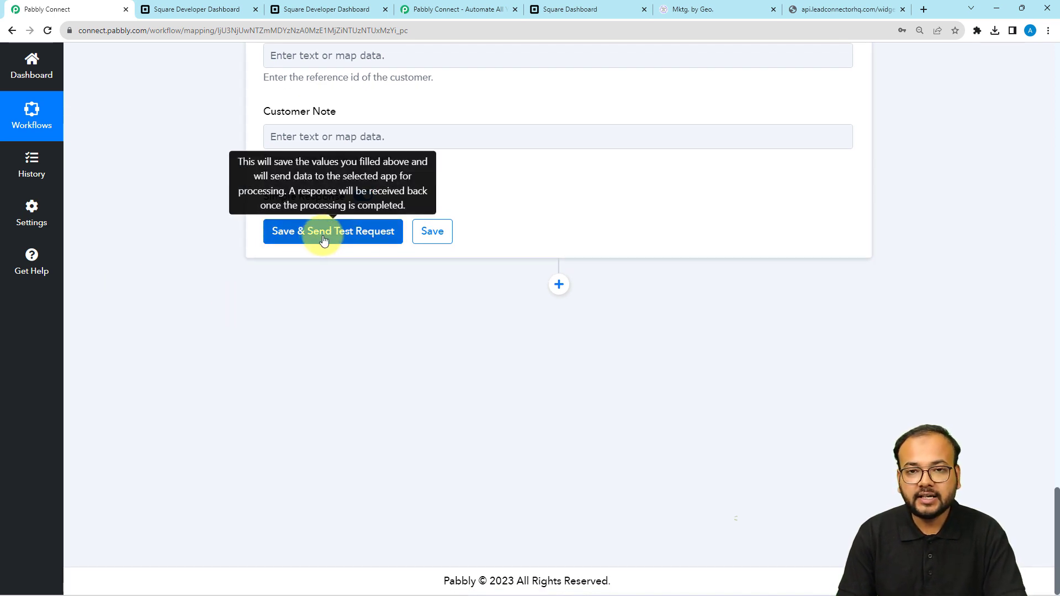
Step: Check the customer directory in the Square Dashboard, and from Pabbly Connect save the action and send its test request, reviewing the response
{"action": "left_click", "coordinate": [587, 9]}
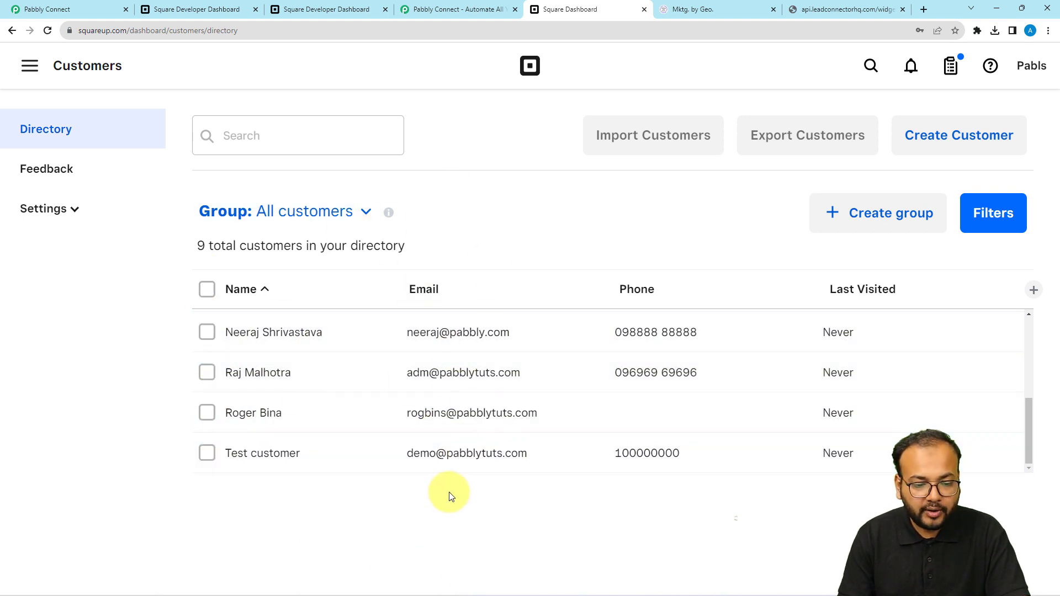
{"action": "left_click", "coordinate": [44, 9]}
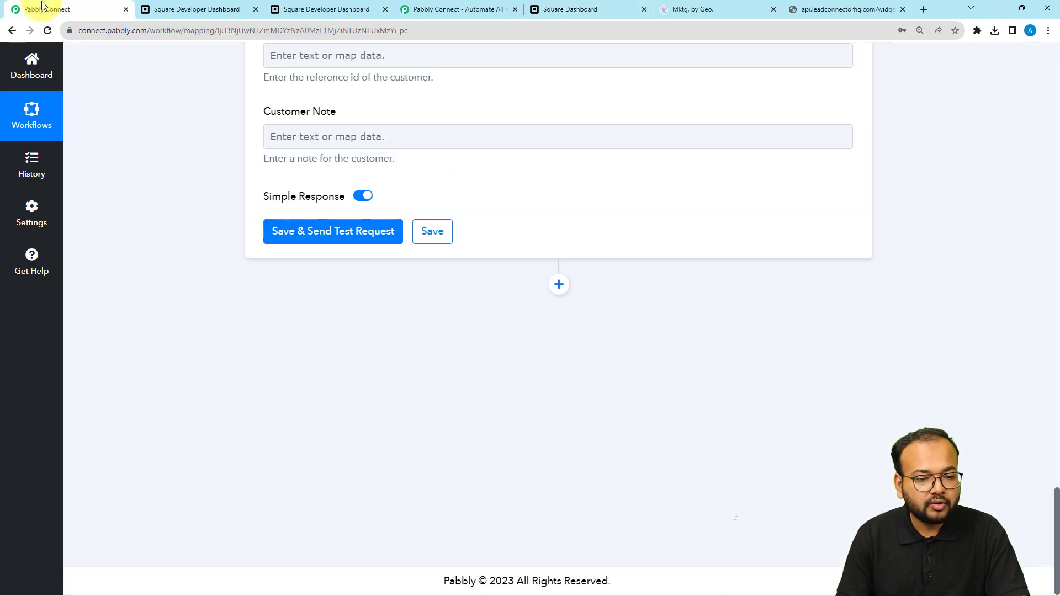
{"action": "left_click", "coordinate": [274, 235]}
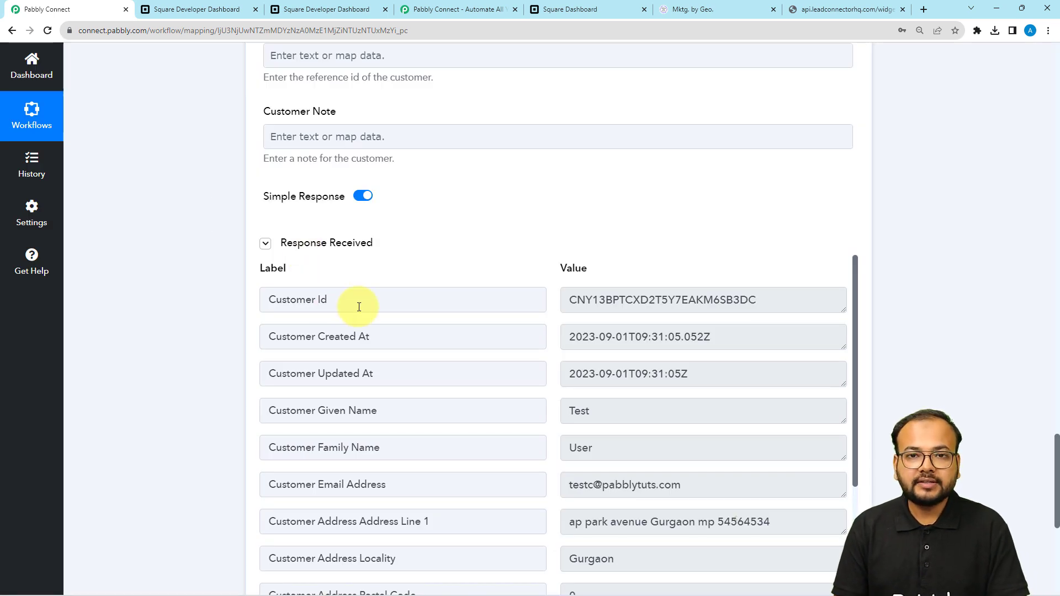
{"action": "scroll", "coordinate": [359, 307], "scroll_direction": "down", "scroll_amount": 3}
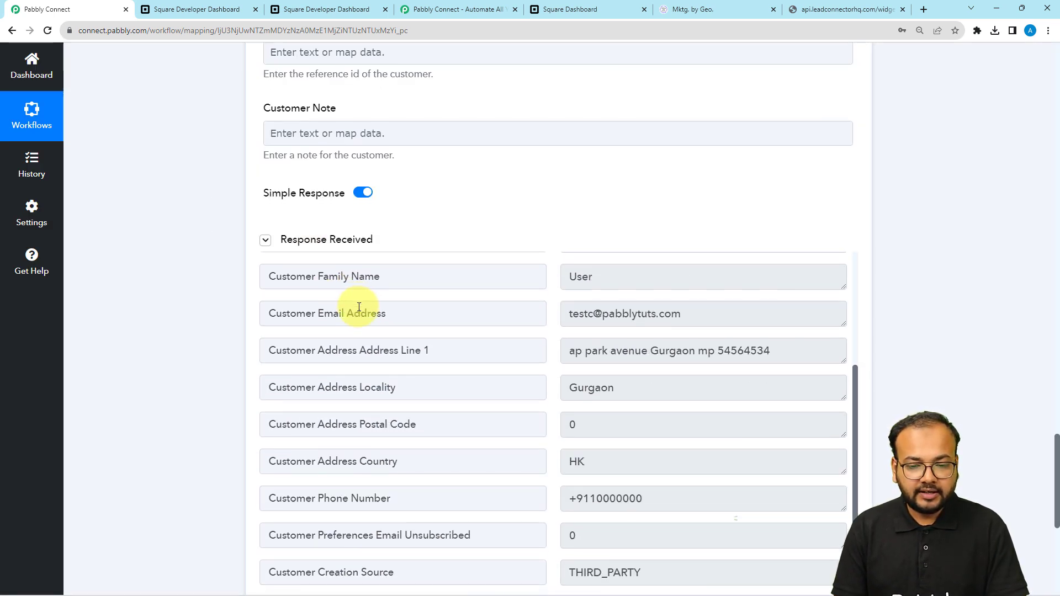
Step: Check the rest of the test response, then switch to the Square Dashboard and reload the customer directory
{"action": "scroll", "coordinate": [249, 126], "scroll_direction": "down", "scroll_amount": 2}
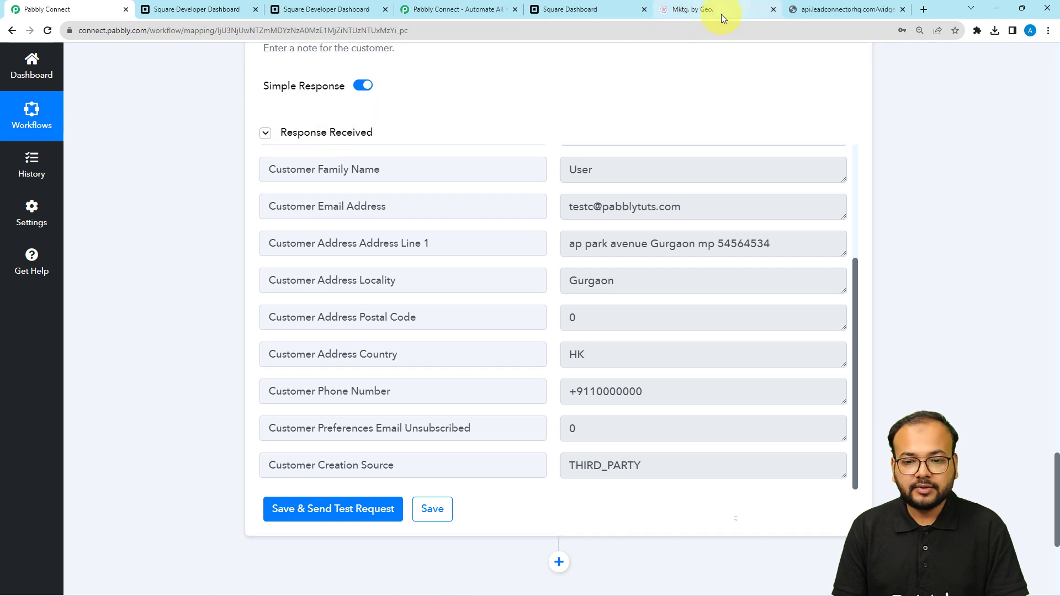
{"action": "left_click", "coordinate": [850, 9]}
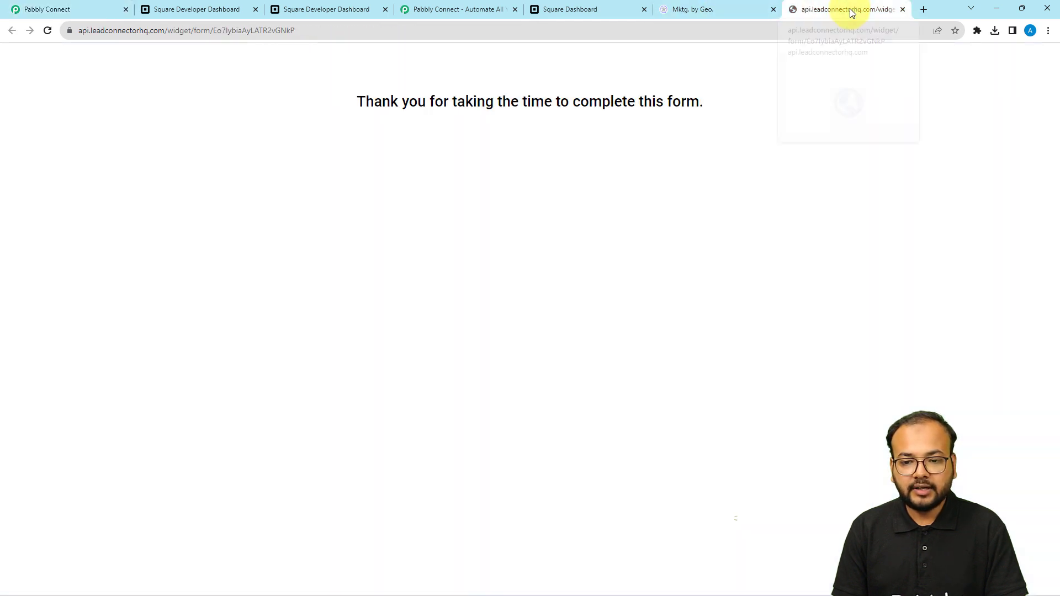
{"action": "left_click", "coordinate": [595, 6]}
{"action": "left_click", "coordinate": [49, 29]}
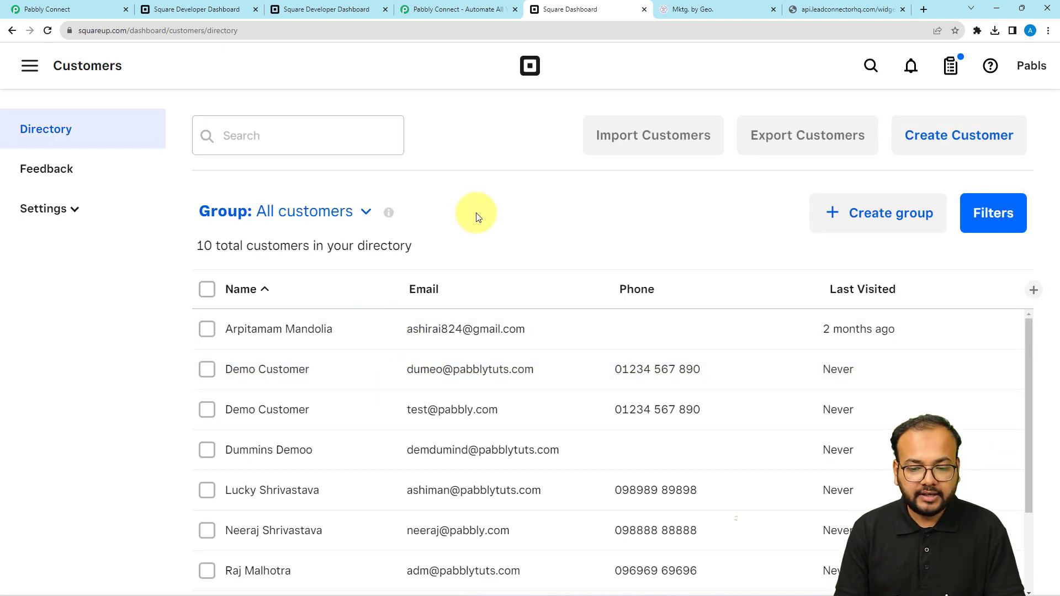
Step: Open the test customer's record at the end of the Square directory and review its personal information, notes and additional information
{"action": "scroll", "coordinate": [561, 471], "scroll_direction": "down", "scroll_amount": 2}
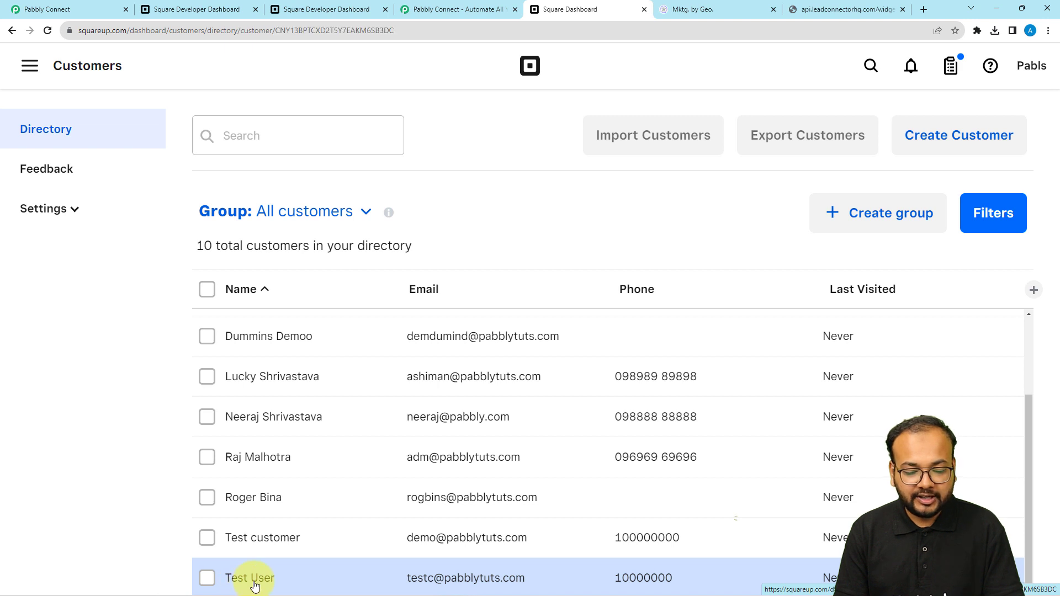
{"action": "left_click", "coordinate": [582, 592]}
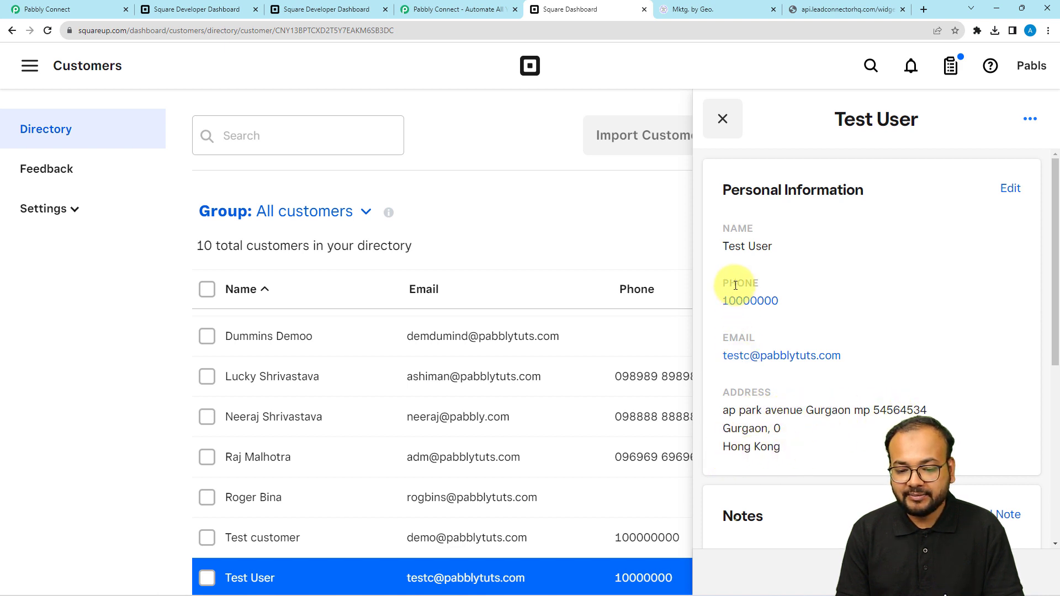
{"action": "scroll", "coordinate": [879, 287], "scroll_direction": "down", "scroll_amount": 6}
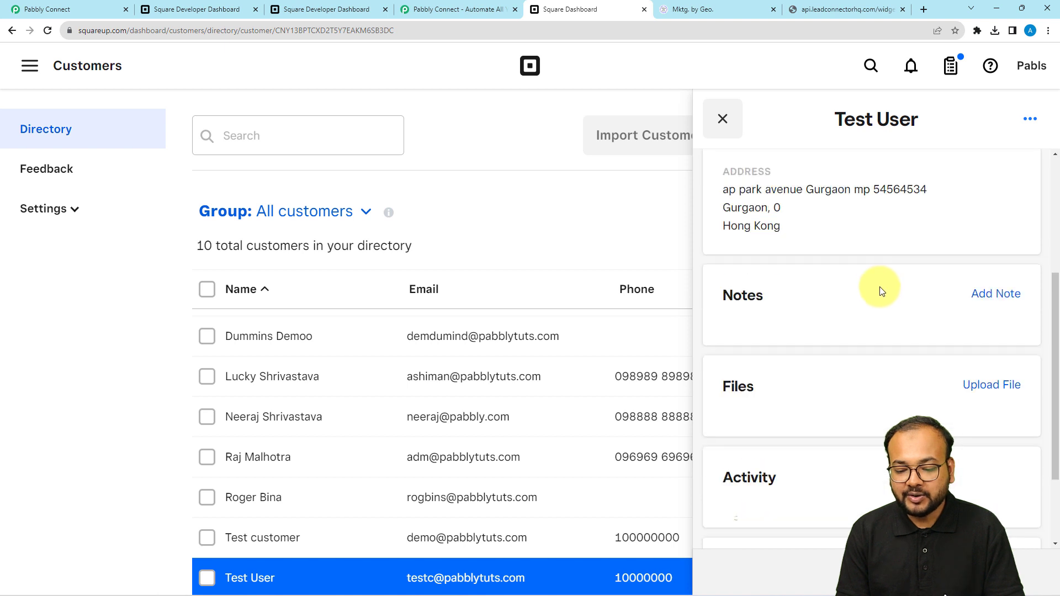
{"action": "scroll", "coordinate": [879, 288], "scroll_direction": "up", "scroll_amount": 5}
{"action": "scroll", "coordinate": [879, 288], "scroll_direction": "down", "scroll_amount": 5}
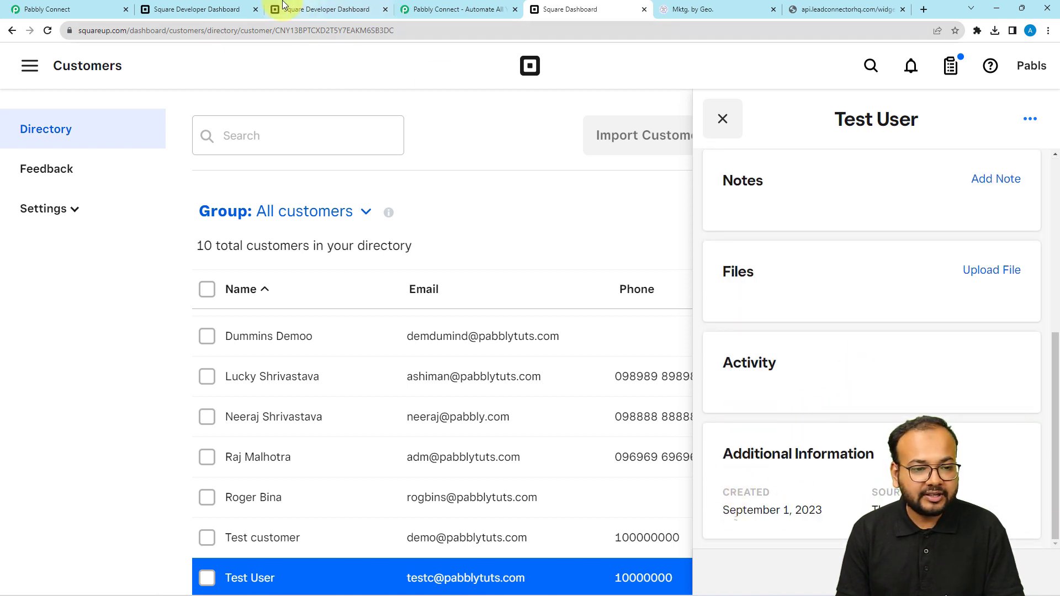
Step: Switch back to the Pabbly Connect workflow and collapse both the Square Create Customer action and the LeadConnector V2 Form Submitted trigger
{"action": "left_click", "coordinate": [101, 13]}
{"action": "scroll", "coordinate": [108, 181], "scroll_direction": "up", "scroll_amount": 20}
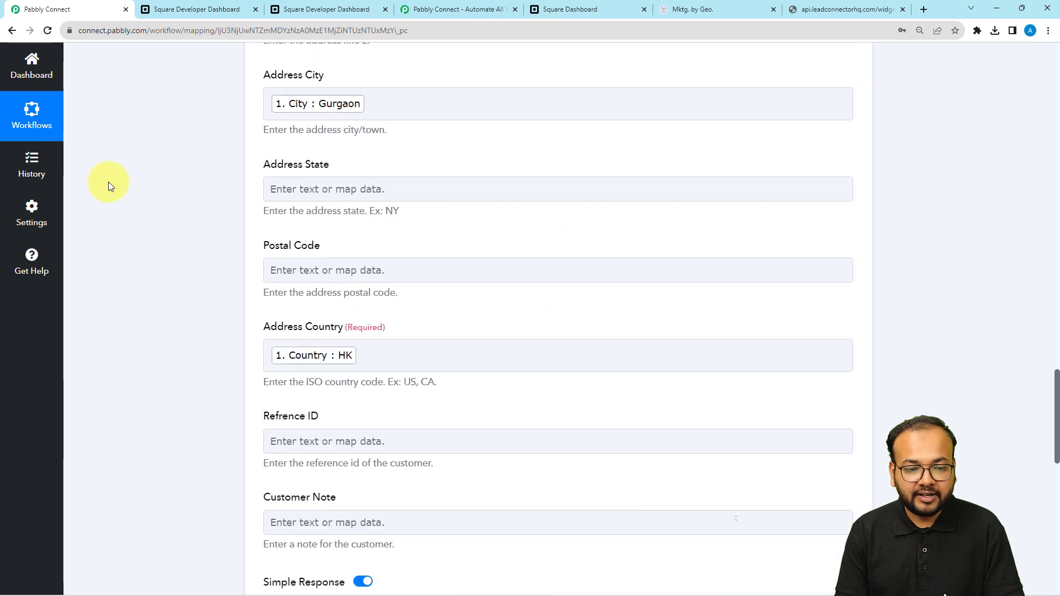
{"action": "scroll", "coordinate": [111, 178], "scroll_direction": "up", "scroll_amount": 7}
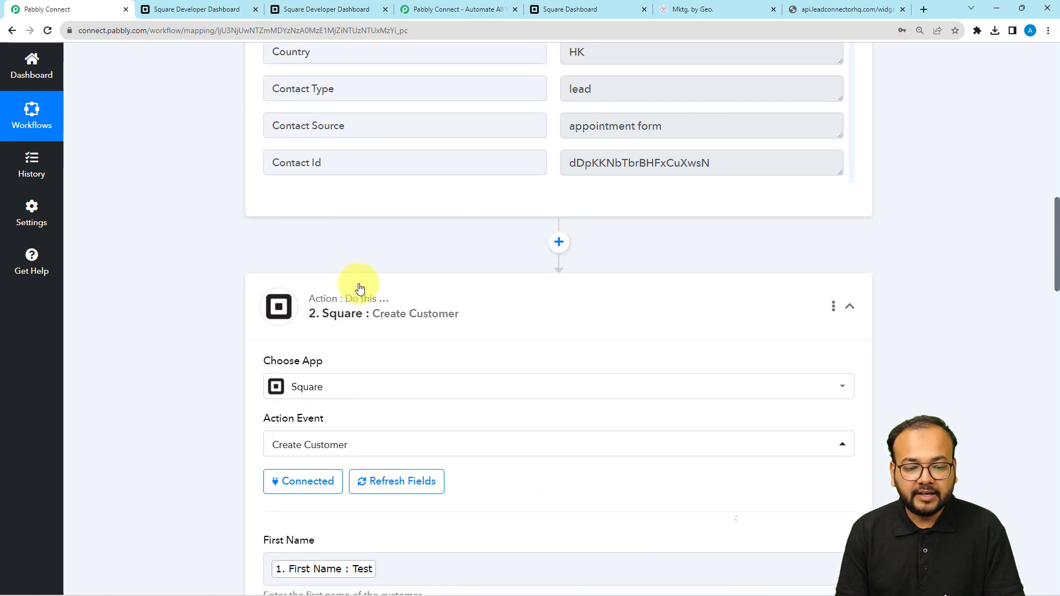
{"action": "left_click", "coordinate": [355, 285]}
{"action": "scroll", "coordinate": [178, 216], "scroll_direction": "up", "scroll_amount": 15}
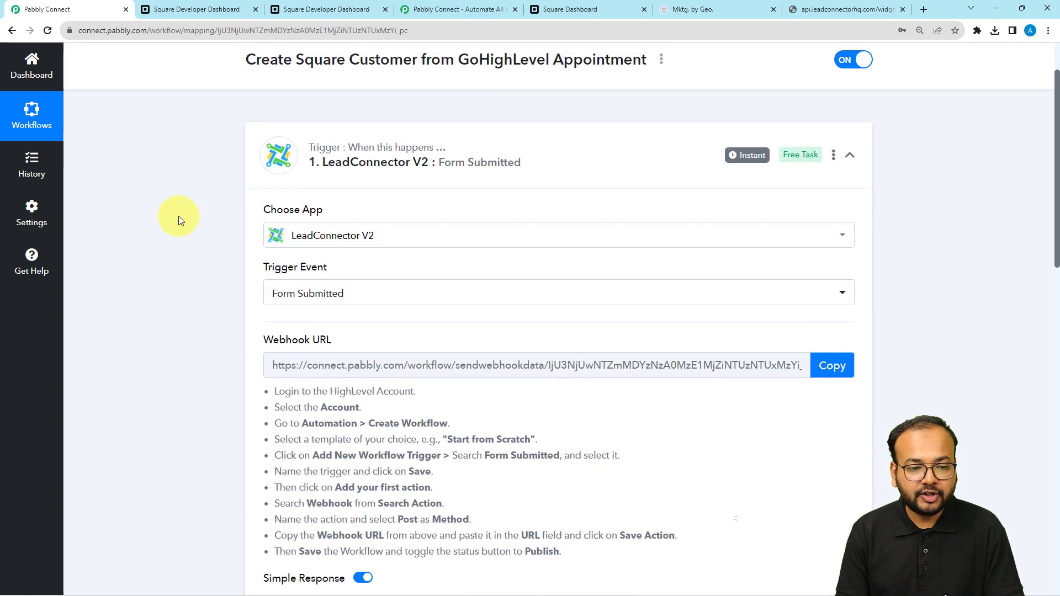
{"action": "left_click", "coordinate": [467, 157]}
{"action": "scroll", "coordinate": [206, 176], "scroll_direction": "up", "scroll_amount": 2}
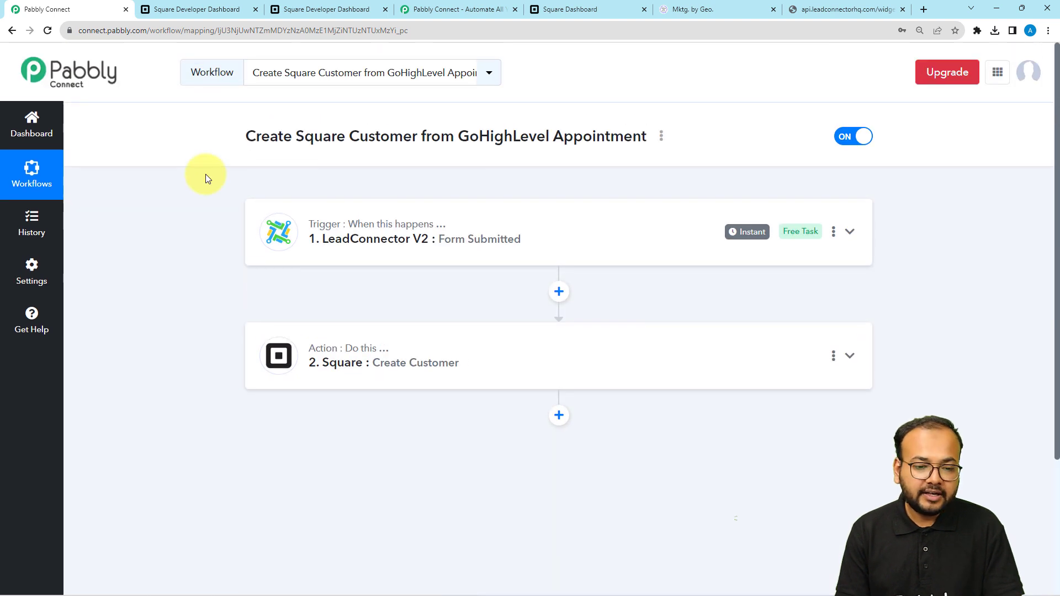